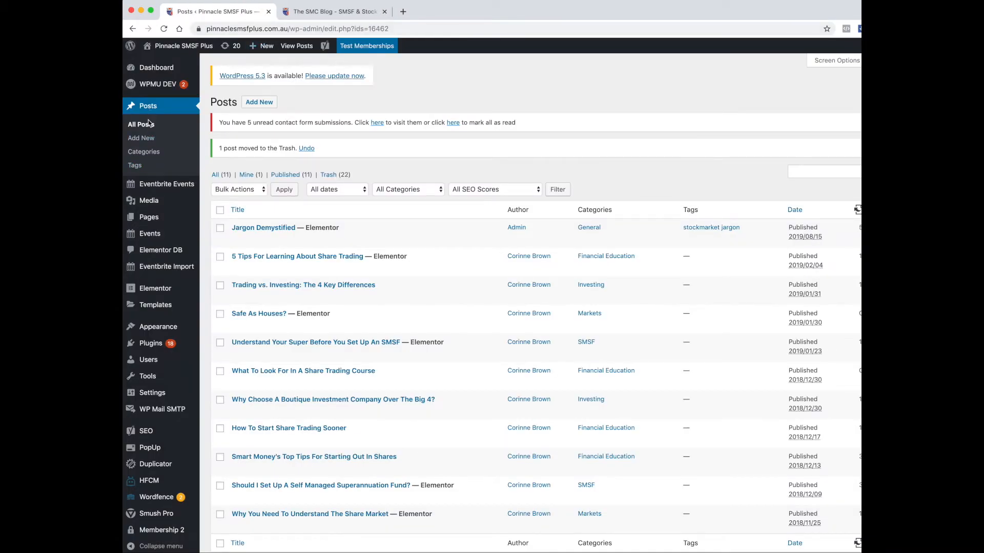
Step: Start a new post and open the Pinnacle article document on SMSF errors from the "pinnacle - add blog" folder
left_click(145, 139)
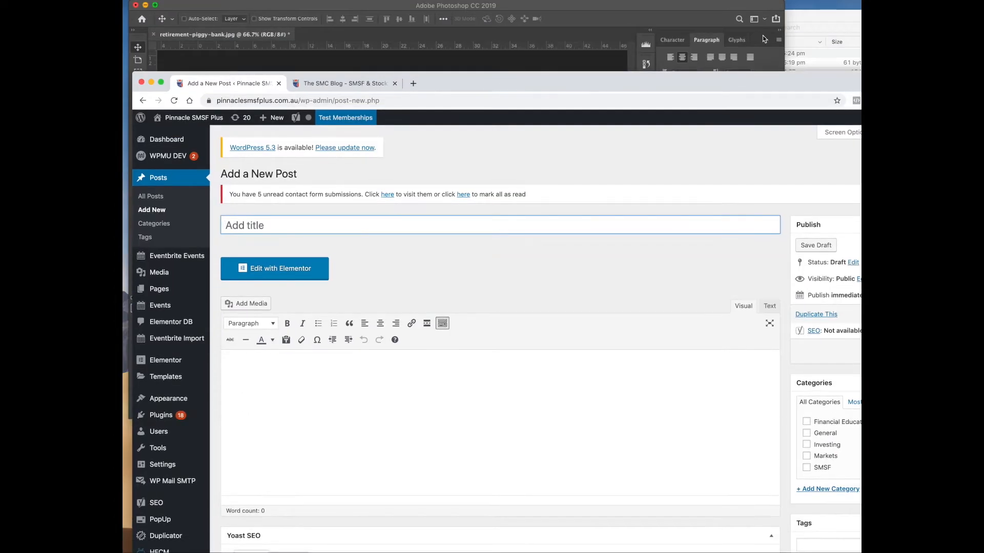
left_click(812, 19)
key("super+w")
key("super+Tab")
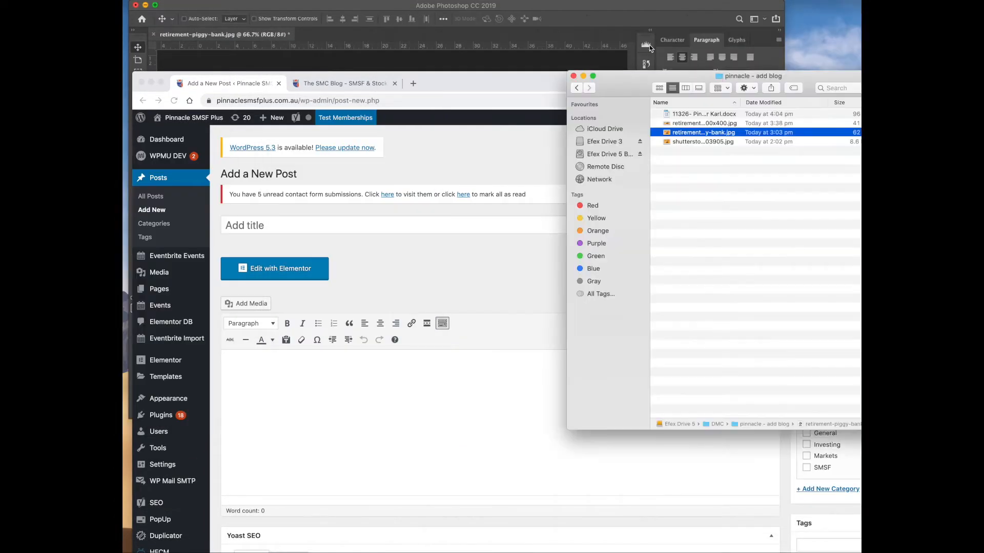
double_click(712, 114)
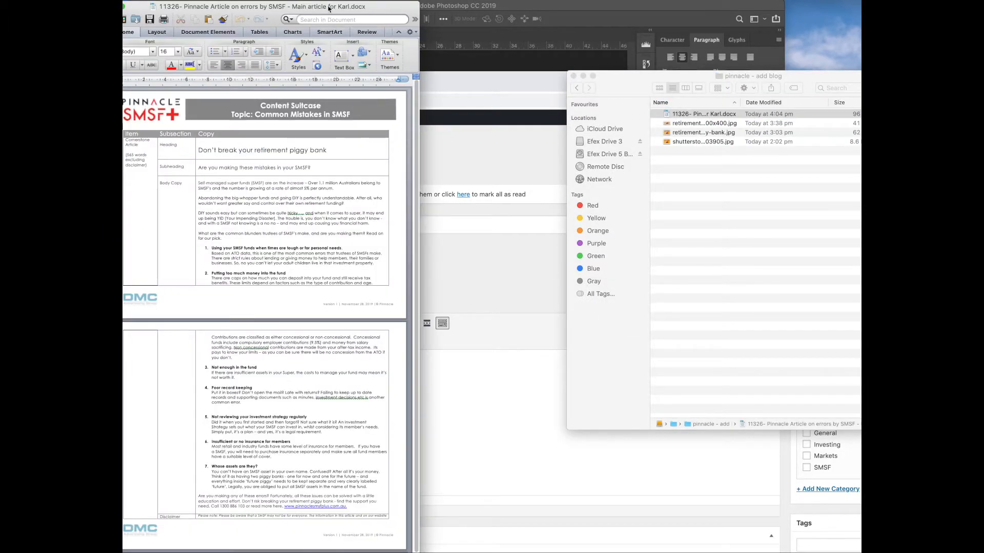
Step: Copy the article's heading "Don't break your retirement piggy bank" from the document into the new post's title
triple_click(267, 150)
key("cmd+c")
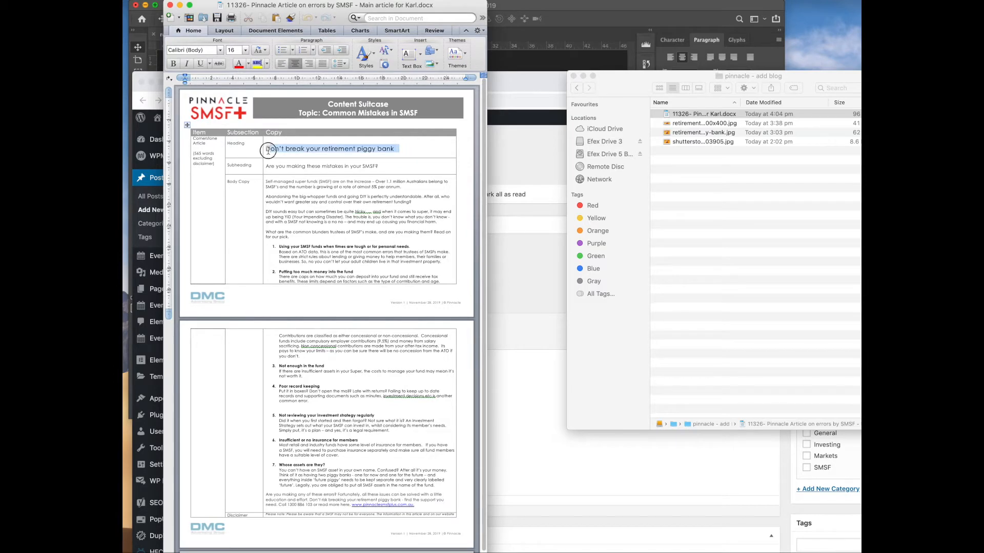
left_click_drag(382, 6, 859, 7)
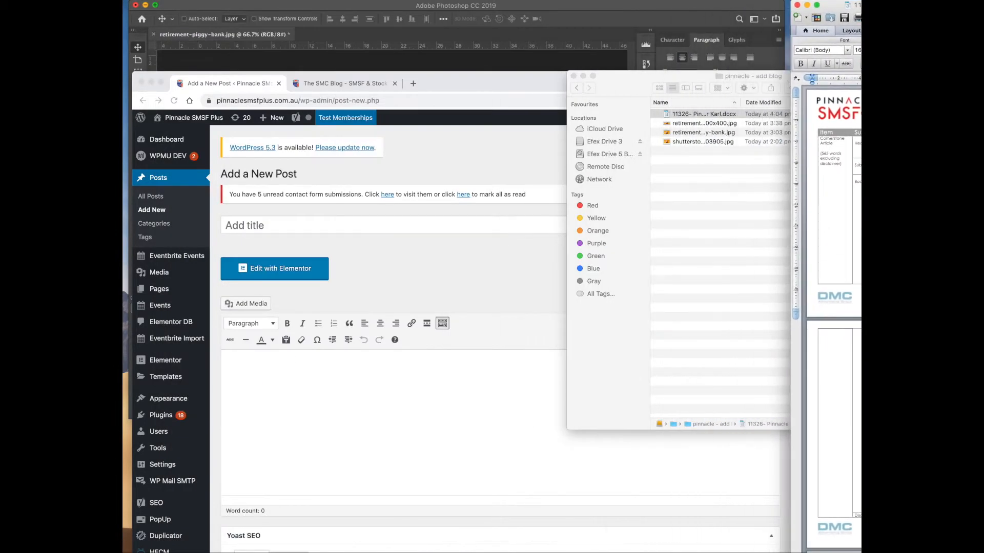
left_click(406, 225)
key("cmd+v")
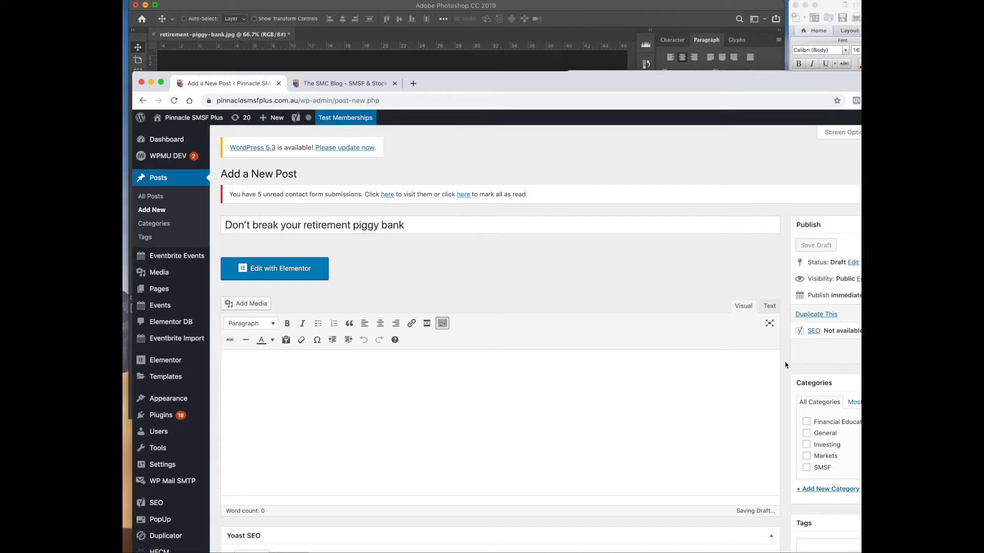
Step: Assign the post to the Financial Education category and publish it
left_click_drag(728, 80, 716, 2)
left_click_drag(923, 551, 858, 549)
left_click(500, 284)
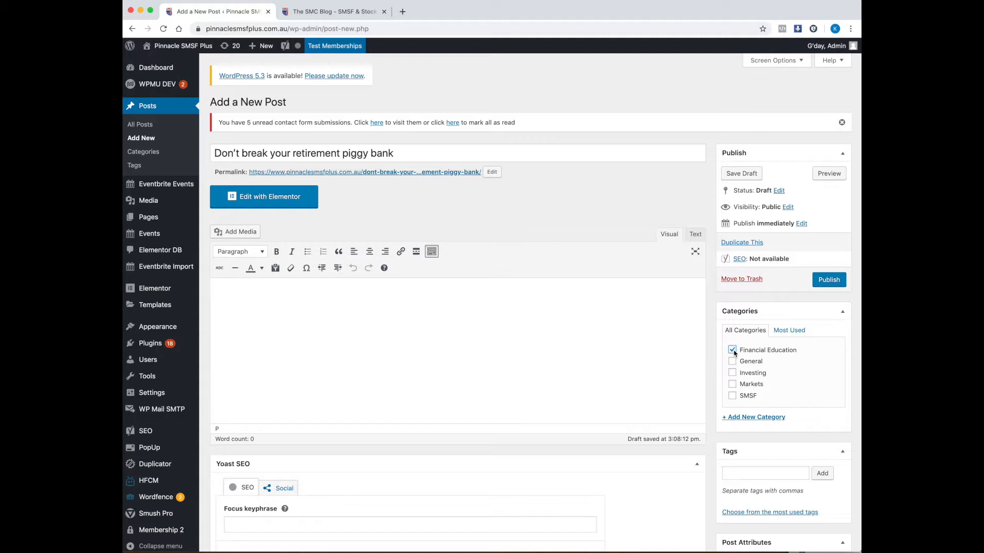
left_click(779, 191)
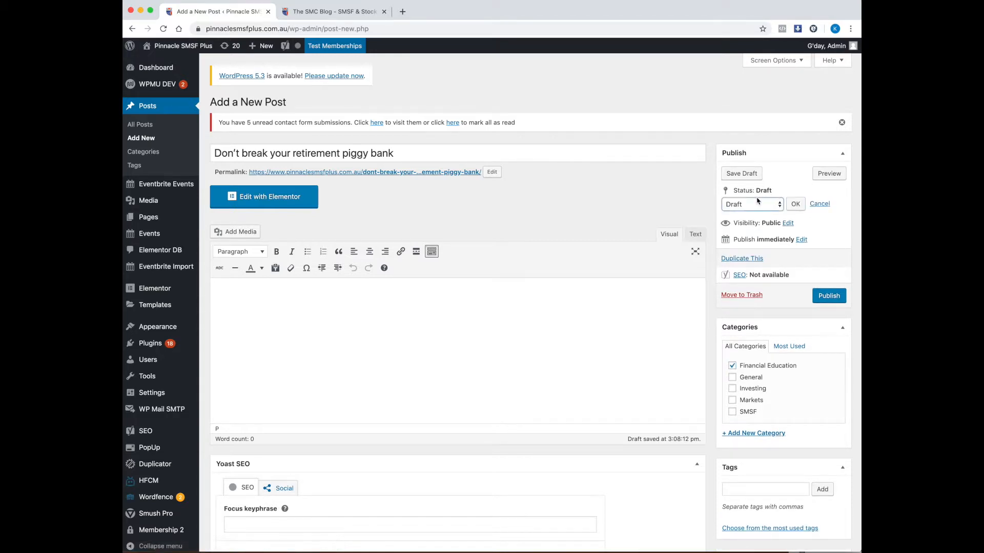
left_click(797, 205)
left_click(825, 280)
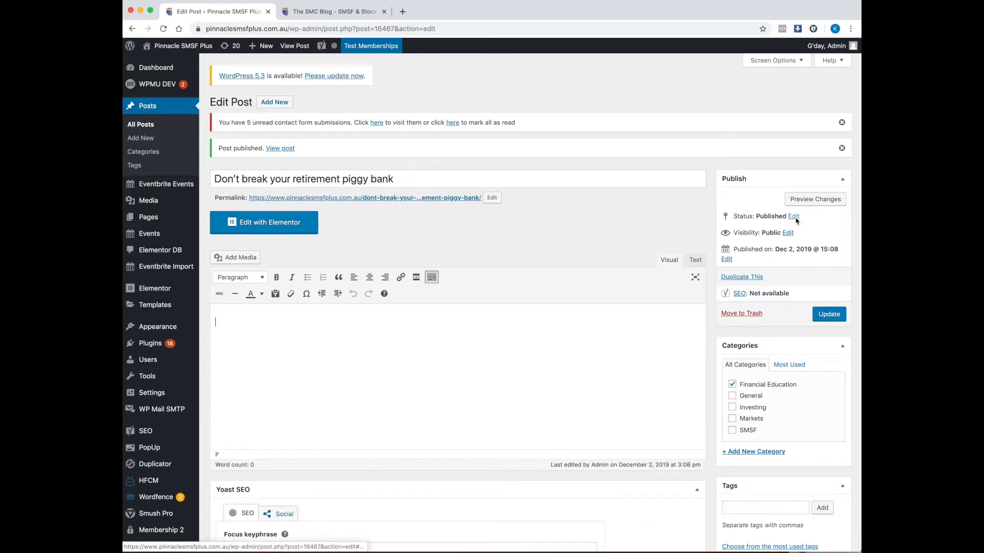
Step: Set the published post's status to Draft in its publishing options
left_click(793, 217)
left_click(751, 230)
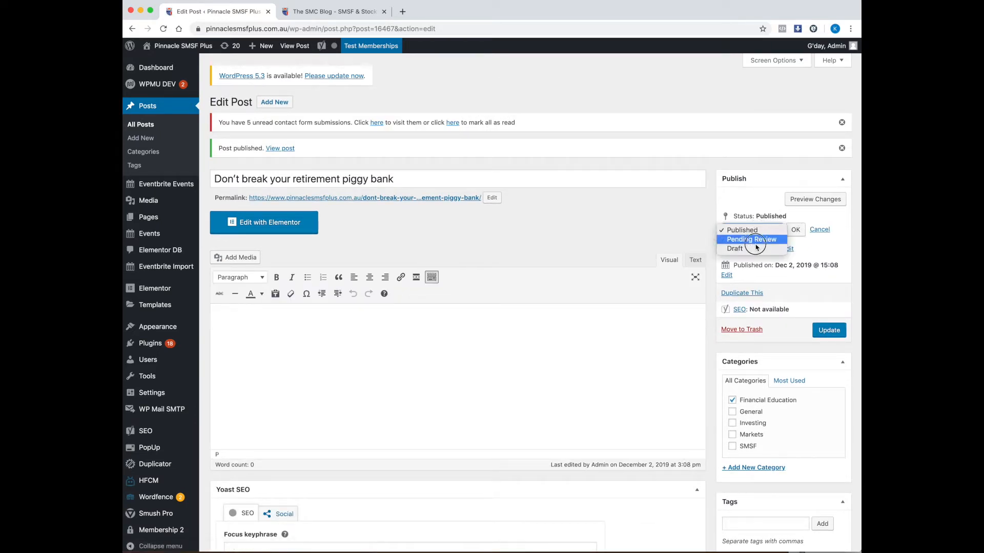
left_click(755, 248)
left_click(752, 230)
left_click(753, 230)
left_click(795, 230)
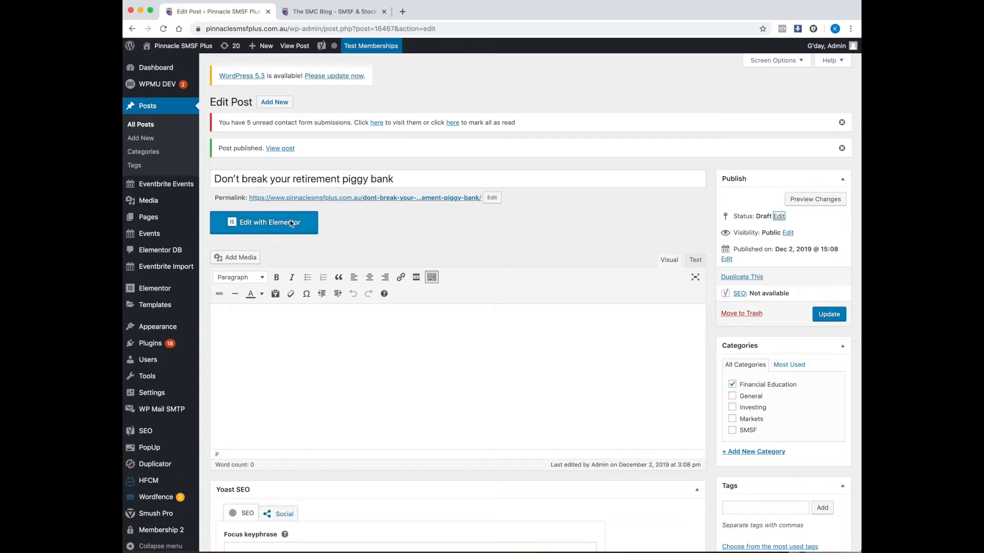
Step: Open the post in the Elementor editor and set its status to Draft in the page settings
left_click(291, 224)
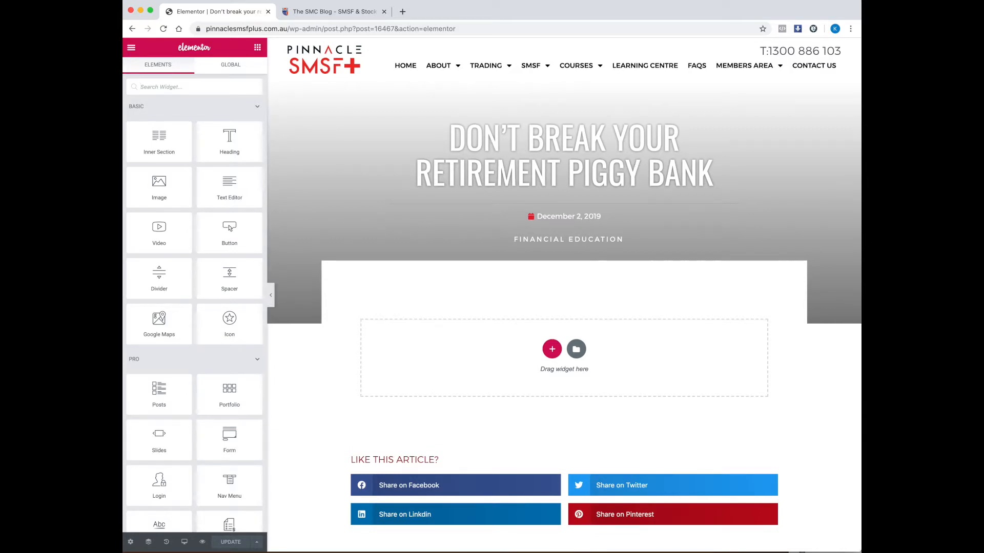
left_click(915, 7)
left_click_drag(915, 6, 981, 251)
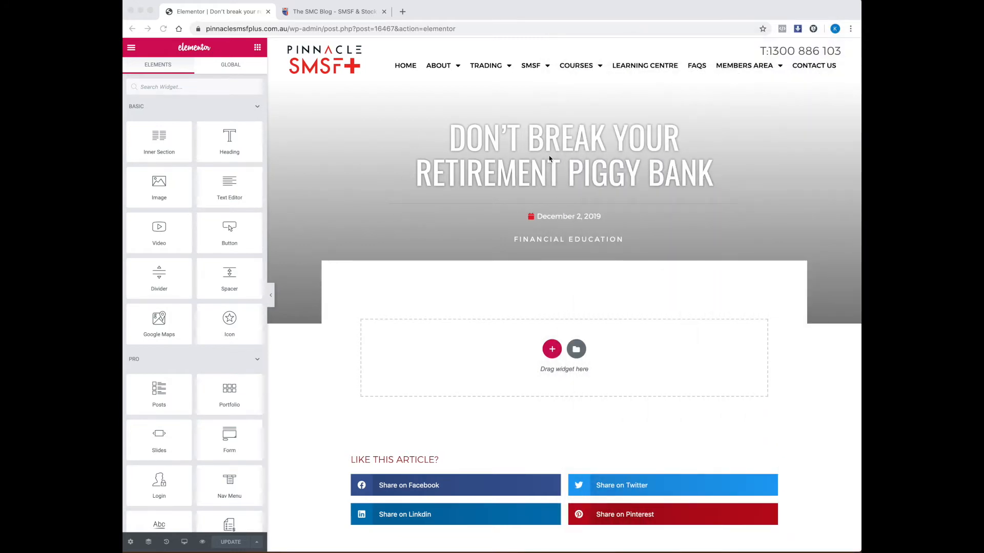
left_click(131, 543)
left_click(131, 542)
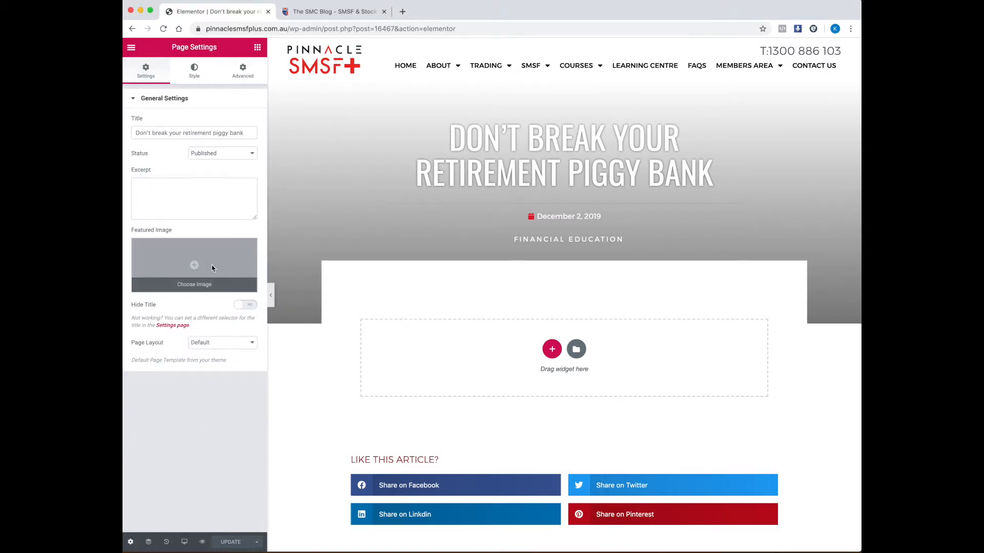
left_click(211, 155)
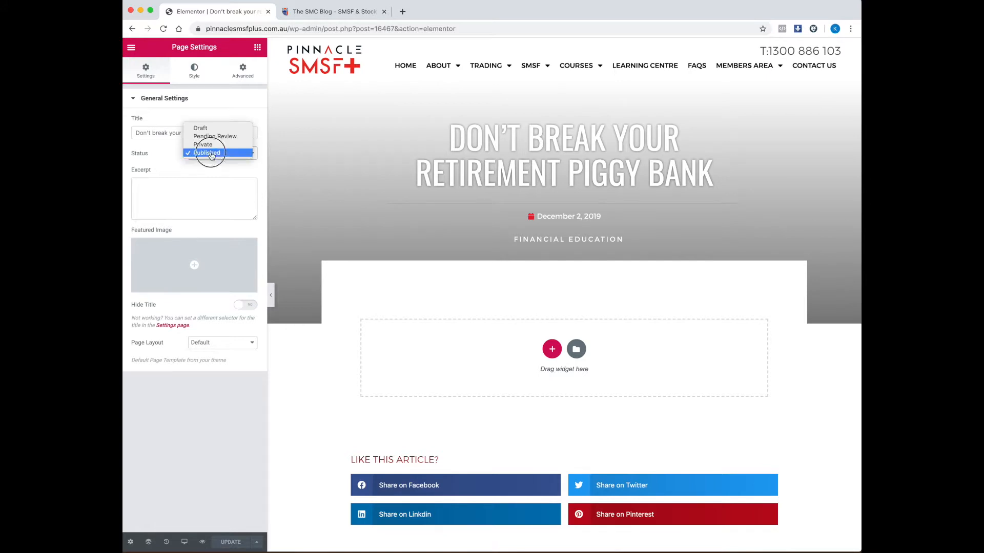
left_click(210, 128)
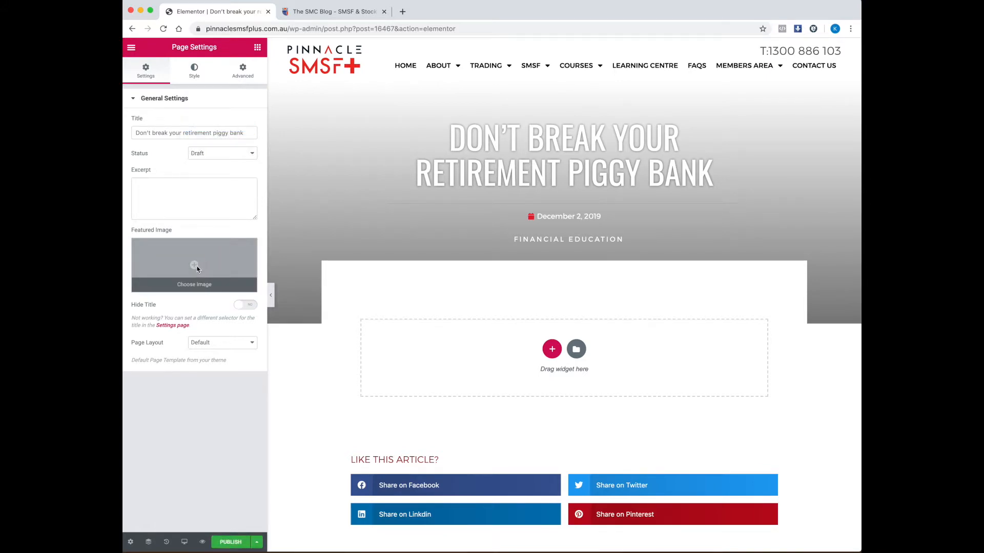
Step: Upload retirement-piggy-bank-1200x400.jpg from the "pinnacle - add blog" folder to the media library for the featured image
left_click(198, 270)
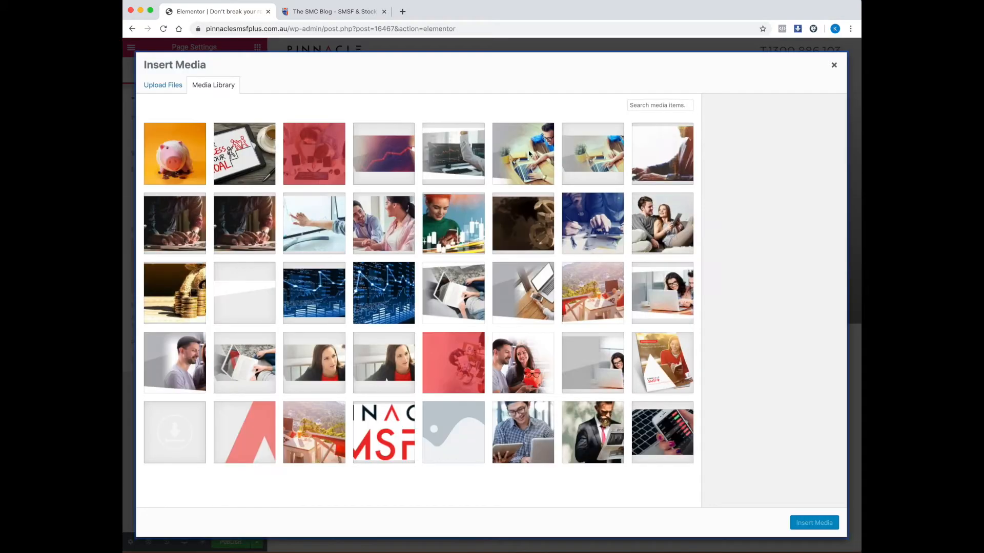
left_click_drag(890, 75, 810, 93)
left_click(632, 113)
left_click_drag(618, 112, 711, 112)
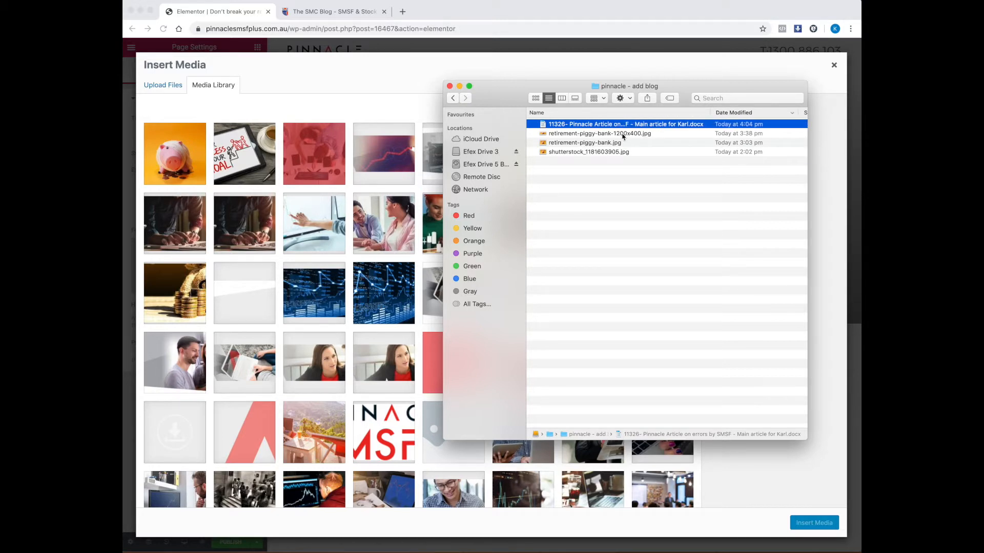
left_click_drag(621, 106, 438, 178)
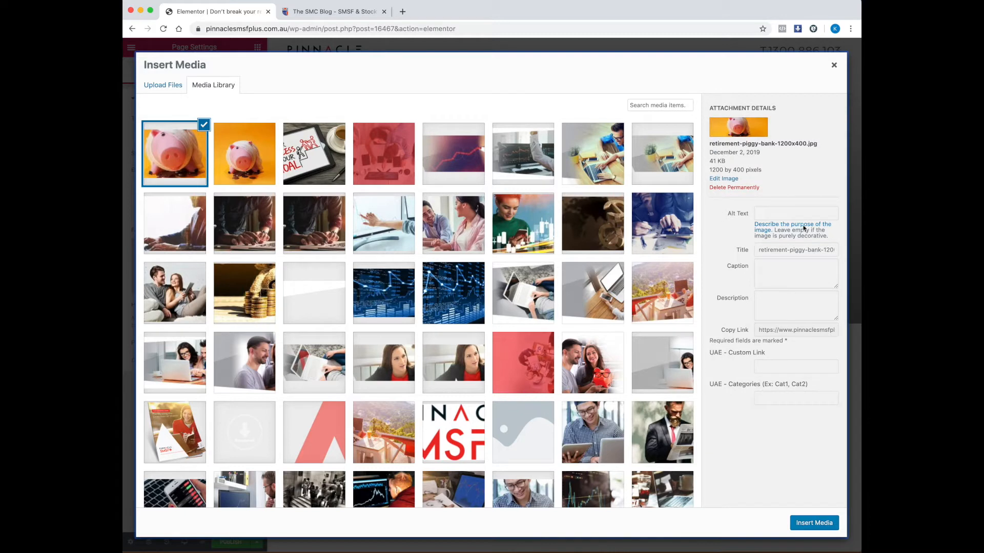
Step: Reuse "retirement-piggy-bank" from the image's title as its alt text, with spaces instead of hyphens, and insert it as the featured image
left_click(803, 251)
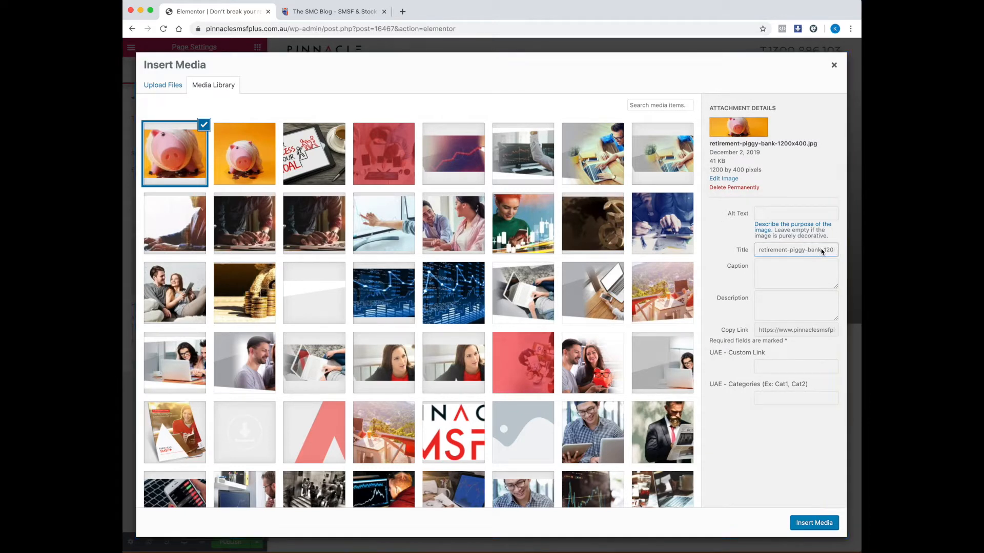
left_click_drag(822, 251, 753, 250)
key("super+c")
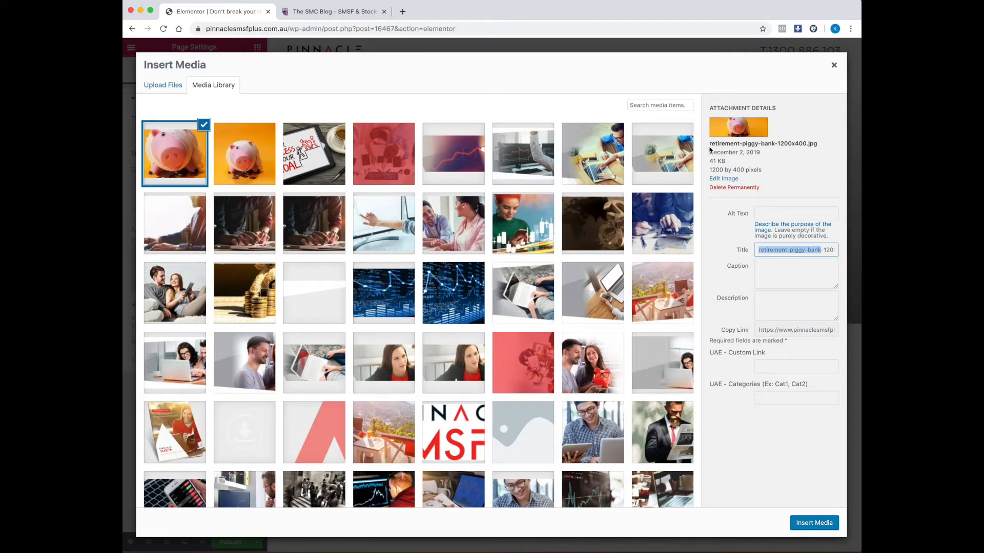
left_click(771, 214)
key("super+v")
left_click(806, 215)
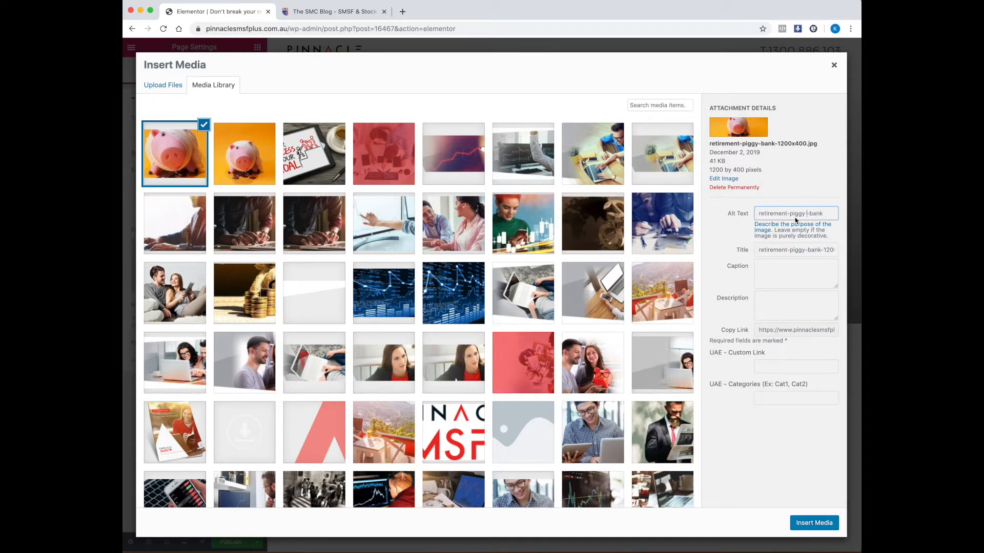
key("Delete")
left_click(788, 214)
key("BackSpace")
left_click(814, 523)
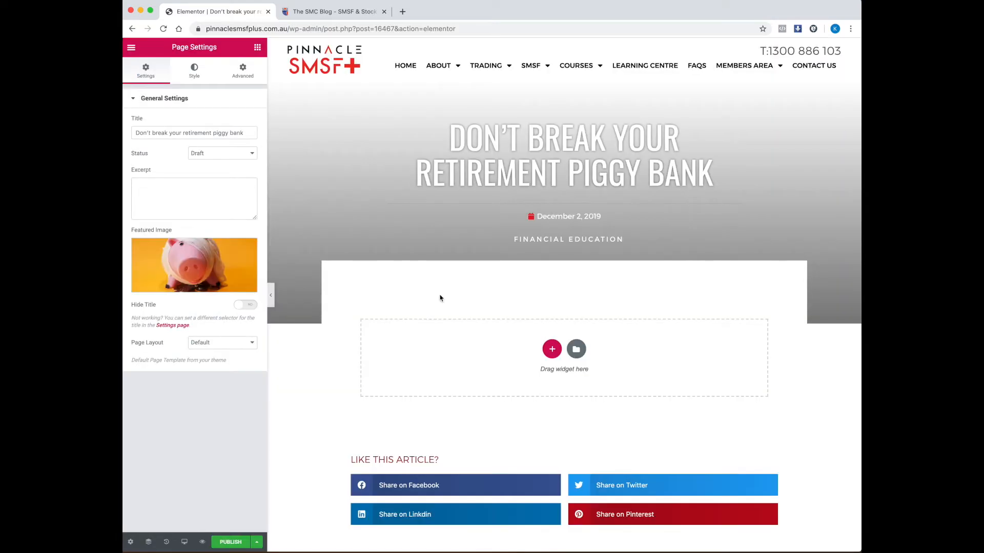
Step: Publish the post and reload the editor to load the new featured image into the header
left_click(231, 542)
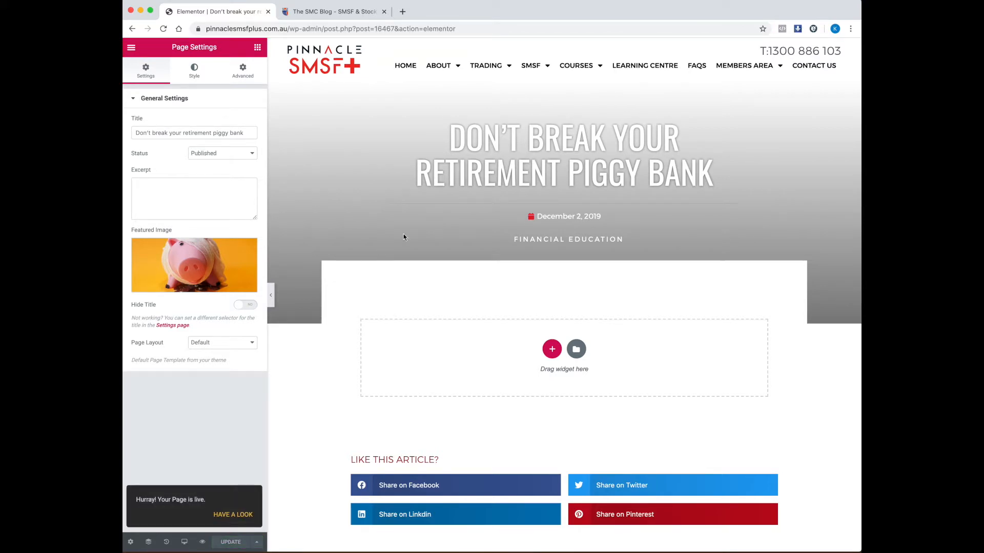
left_click(163, 29)
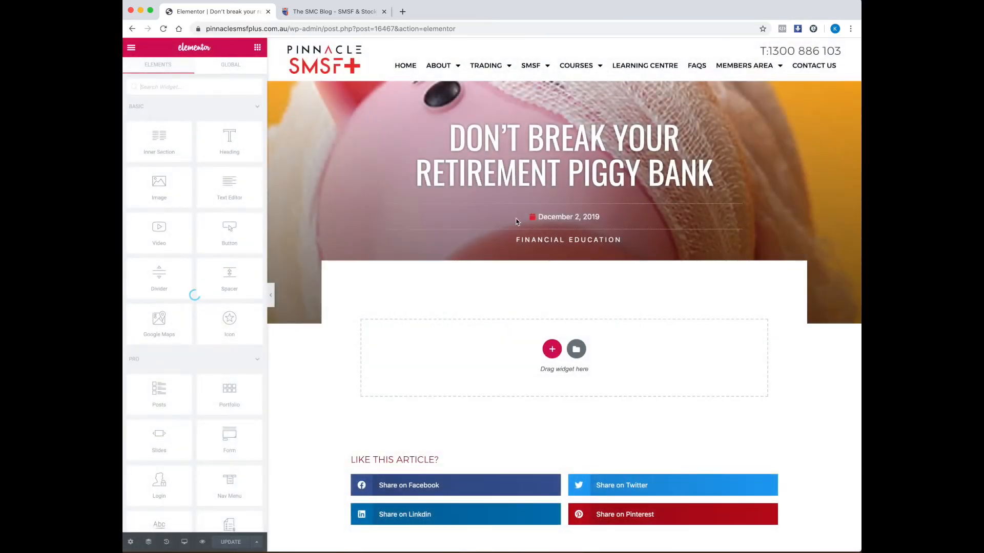
mouse_move(861, 552)
left_mouse_down()
mouse_move(983, 552)
mouse_move(860, 551)
left_mouse_up()
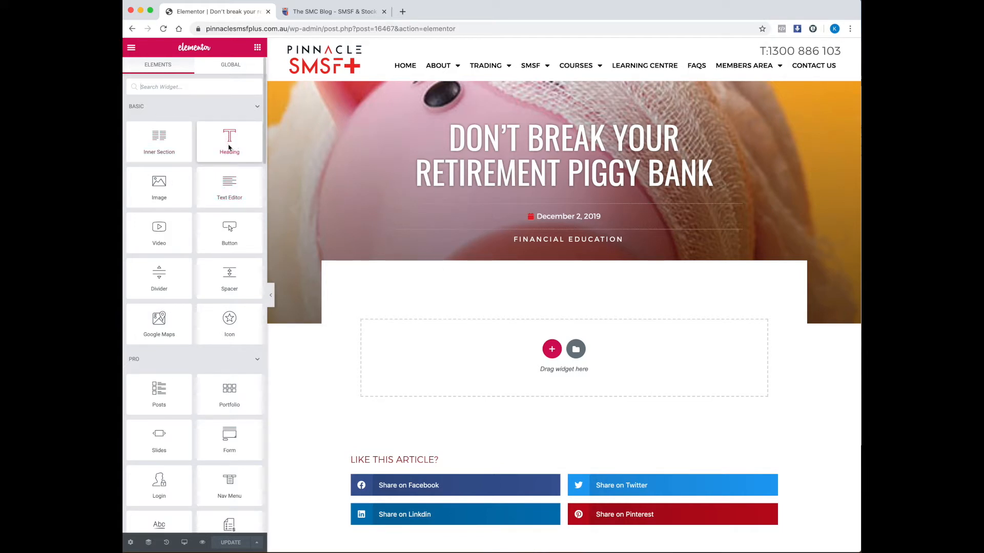
Step: Copy the subheading "Are you making these mistakes in your SMSF?" from the Word article and move its window out of the way
key("super+Tab")
left_click_drag(860, 220, 615, 128)
left_click_drag(578, 270, 658, 293)
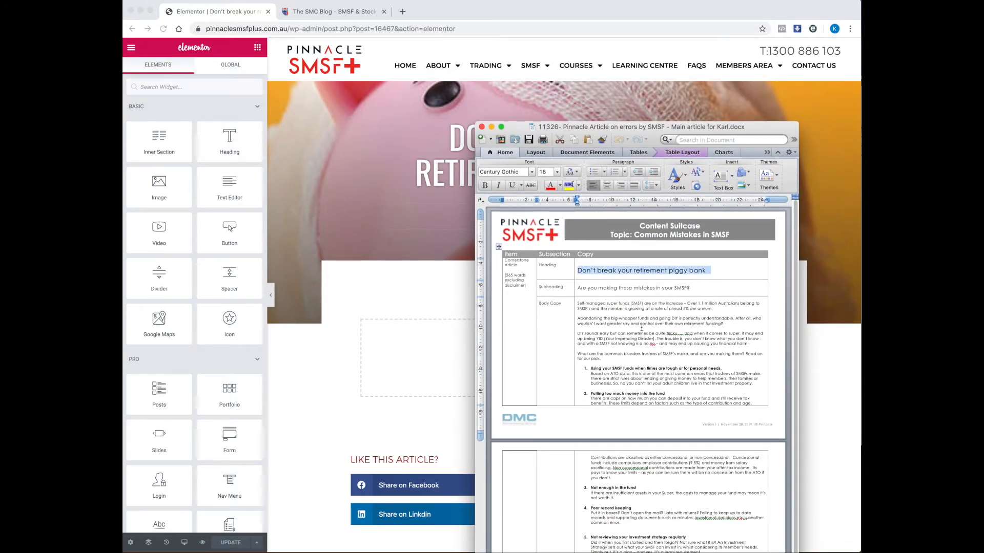
left_click_drag(661, 139, 649, 18)
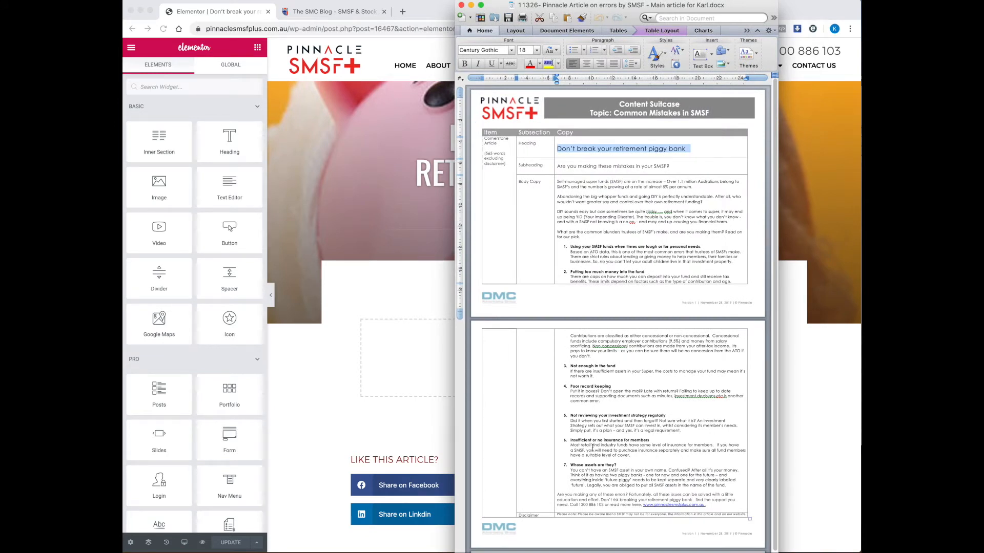
scroll(594, 419, "down", 3)
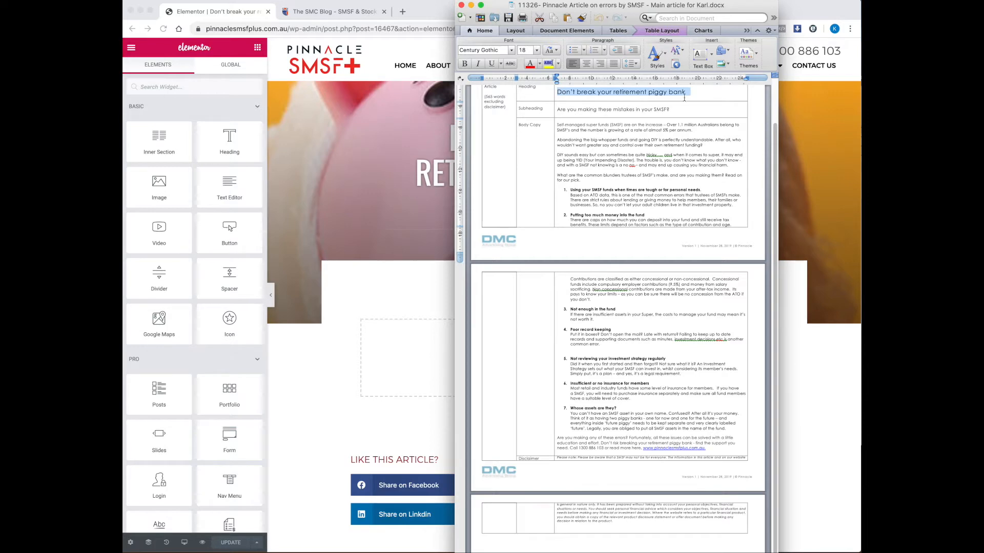
left_click_drag(674, 111, 557, 109)
key("ctrl+c")
left_click_drag(544, 6, 954, 65)
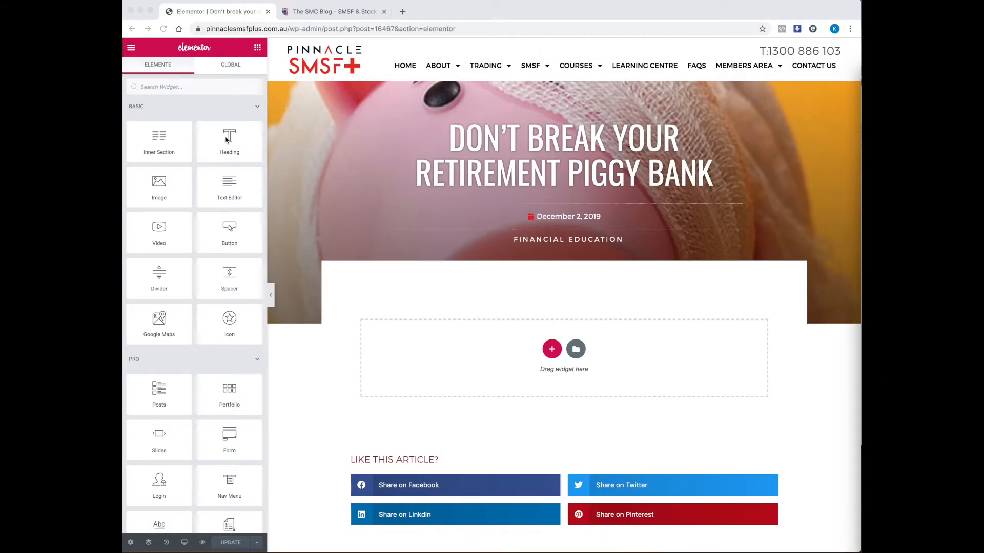
Step: Add a Heading widget to the empty content area with the title "Are you making these mistakes in your SMSF?"
left_click(229, 143)
left_click_drag(230, 144, 438, 347)
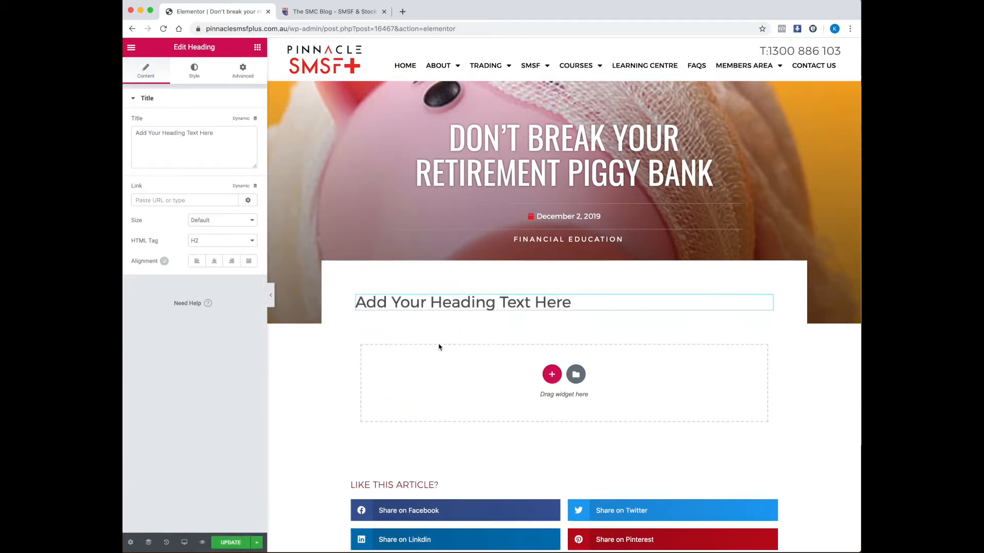
left_click(206, 155)
key("ctrl+a")
key("ctrl+v")
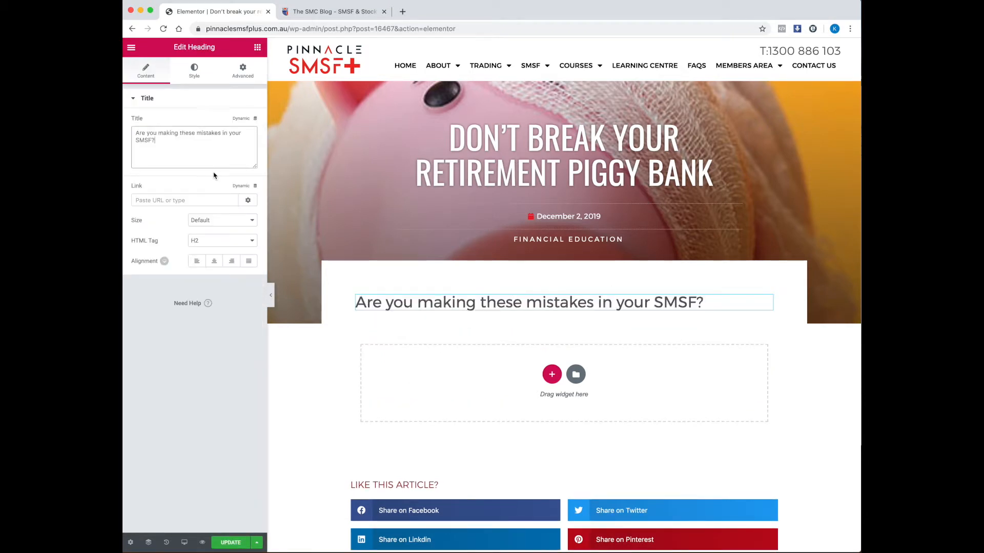
Step: Set the heading's text colour to dark red #970812
left_click(197, 72)
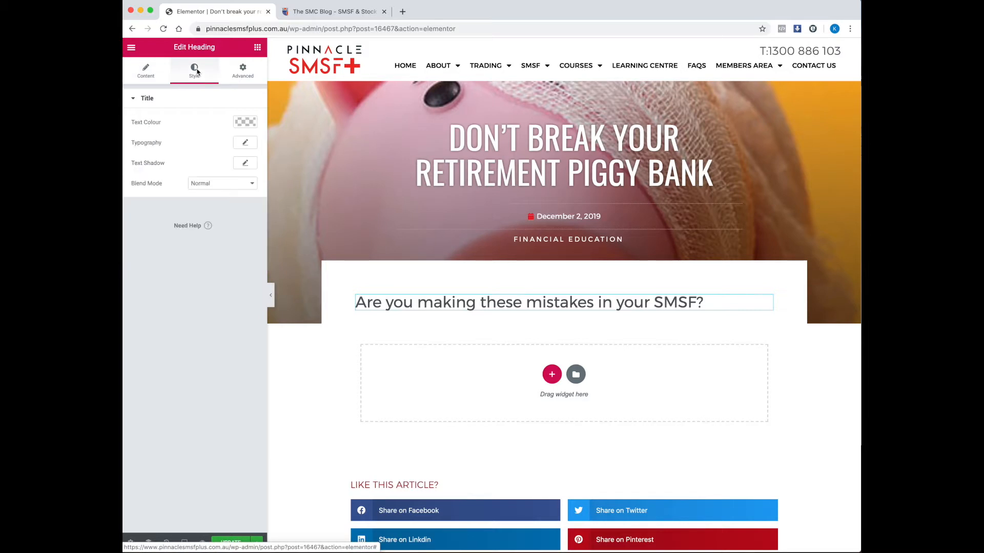
left_click(245, 123)
left_click(197, 236)
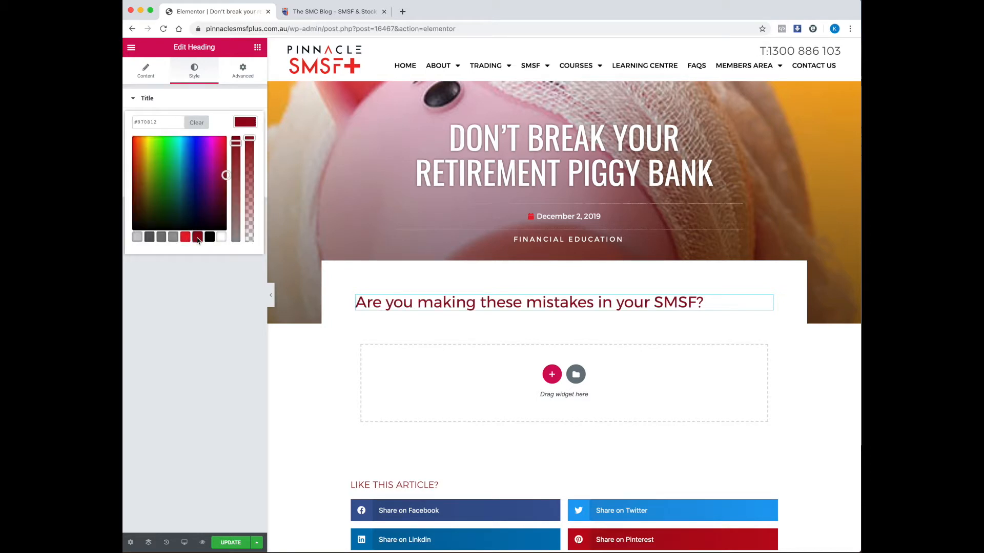
left_click(245, 123)
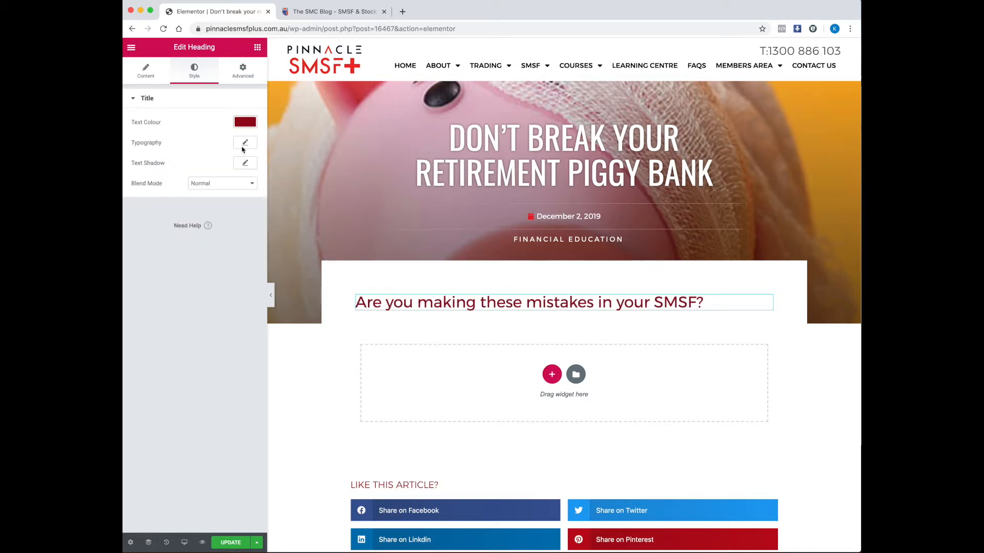
Step: Set the subheading's font family to Open Sans Condensed
left_click(244, 144)
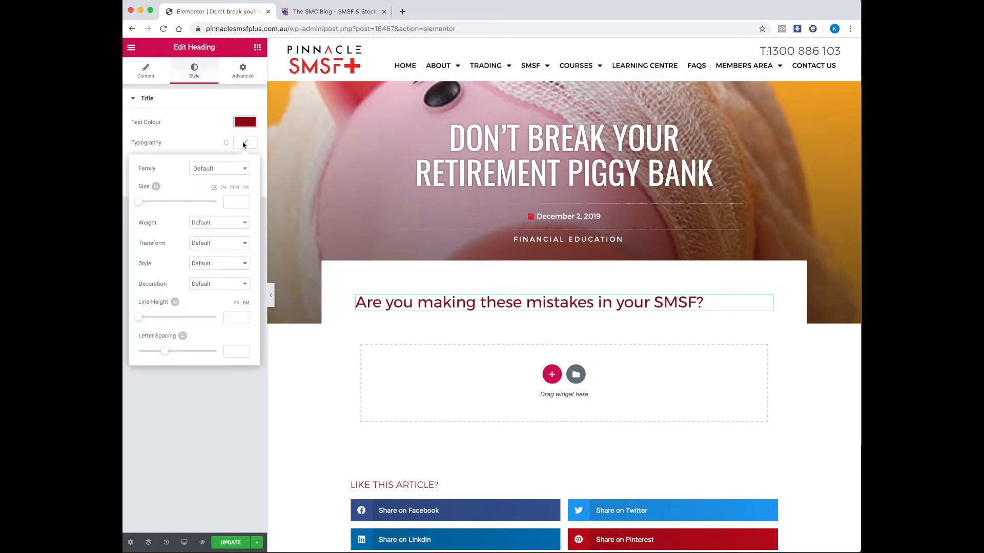
left_click(212, 170)
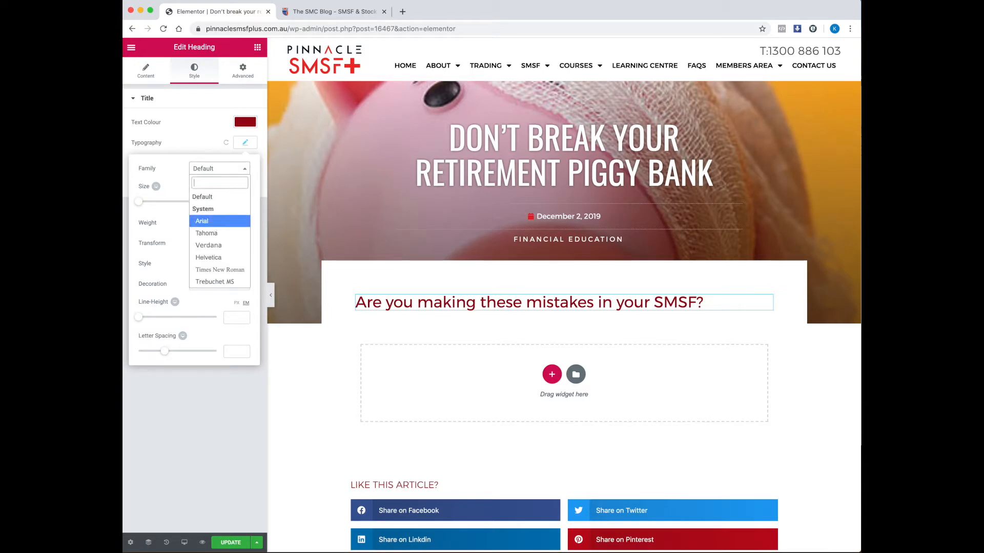
type("open")
left_click(230, 223)
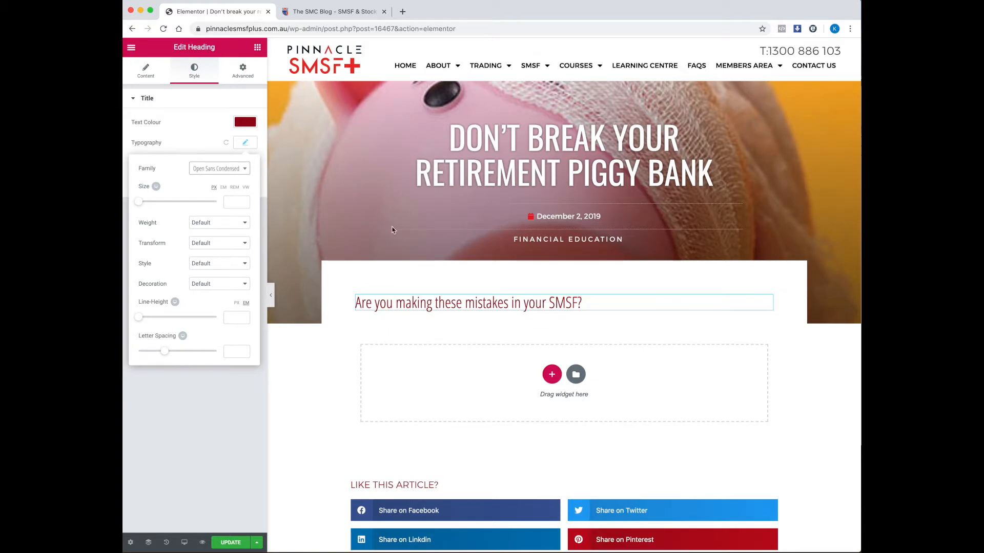
Step: Set the subheading's font weight to 400 and its size to slightly above 27 px
left_click(197, 224)
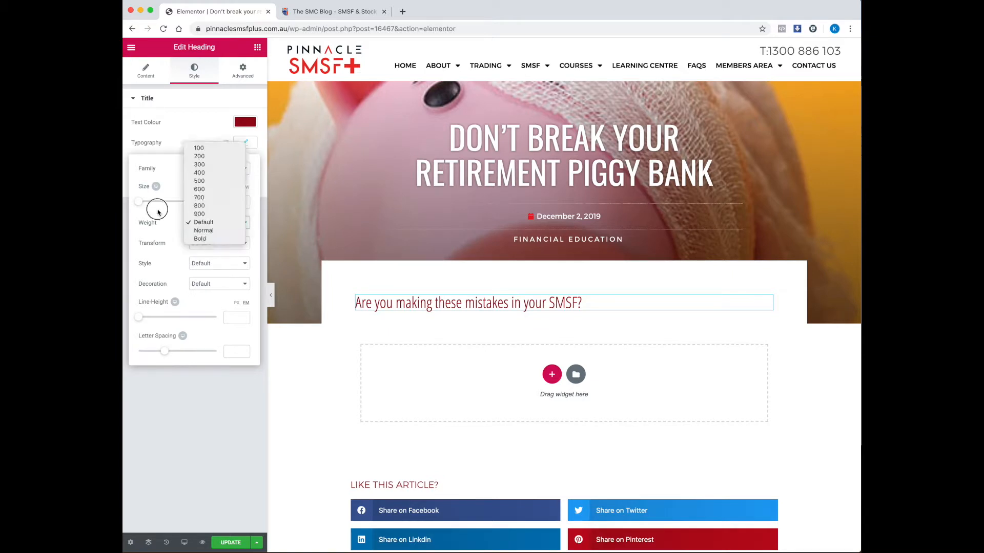
left_click(142, 202)
left_click_drag(142, 202, 150, 203)
left_click(218, 225)
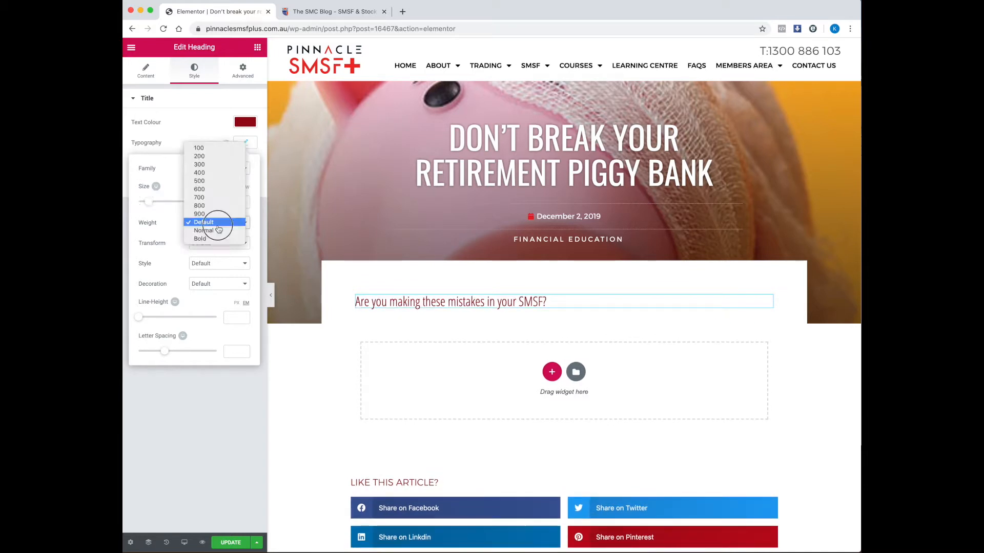
left_click(219, 200)
left_click(218, 222)
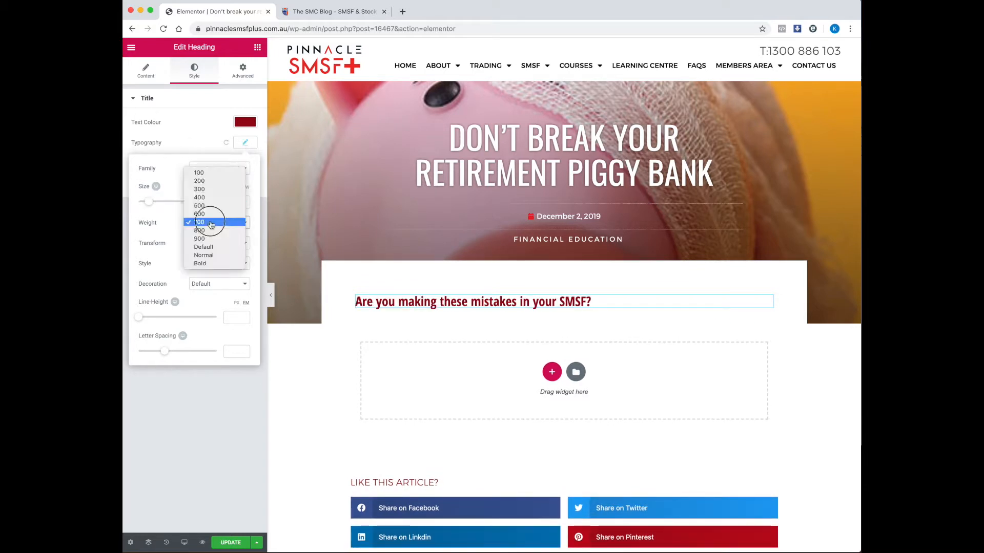
left_click(211, 199)
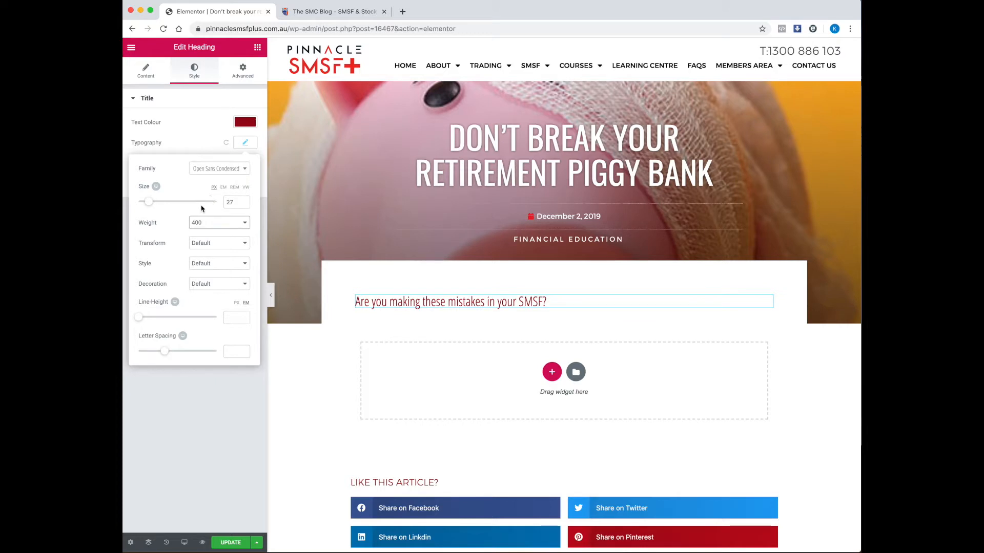
left_click_drag(148, 202, 152, 202)
left_click(245, 143)
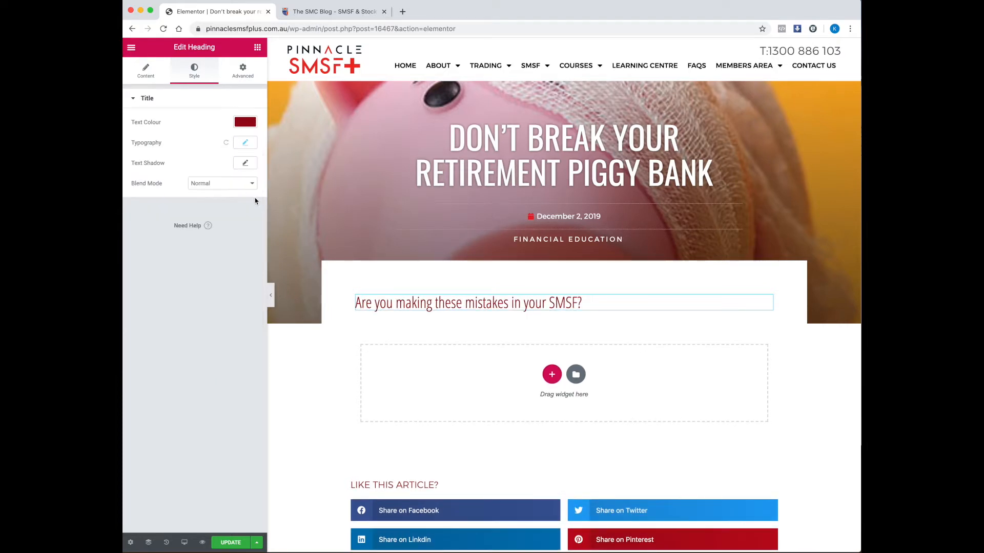
Step: Copy the four introductory body paragraphs from the Word article and move its window out of the way
left_click(871, 358)
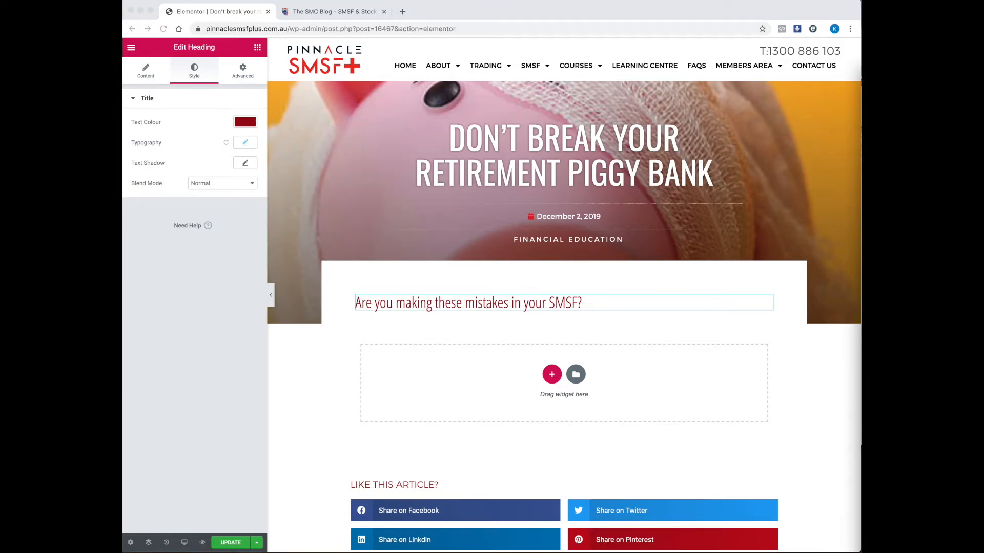
left_click_drag(983, 67, 606, 53)
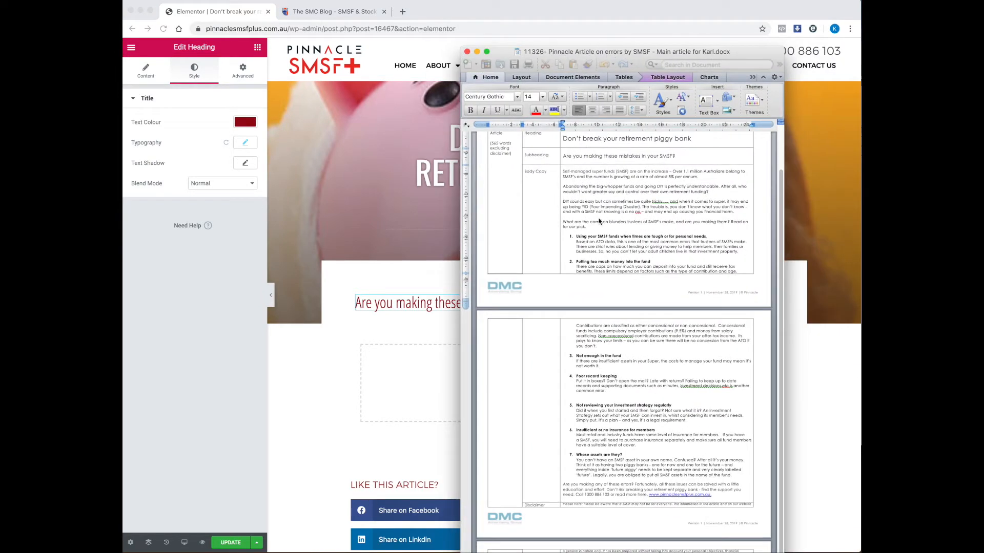
left_click_drag(588, 226, 566, 174)
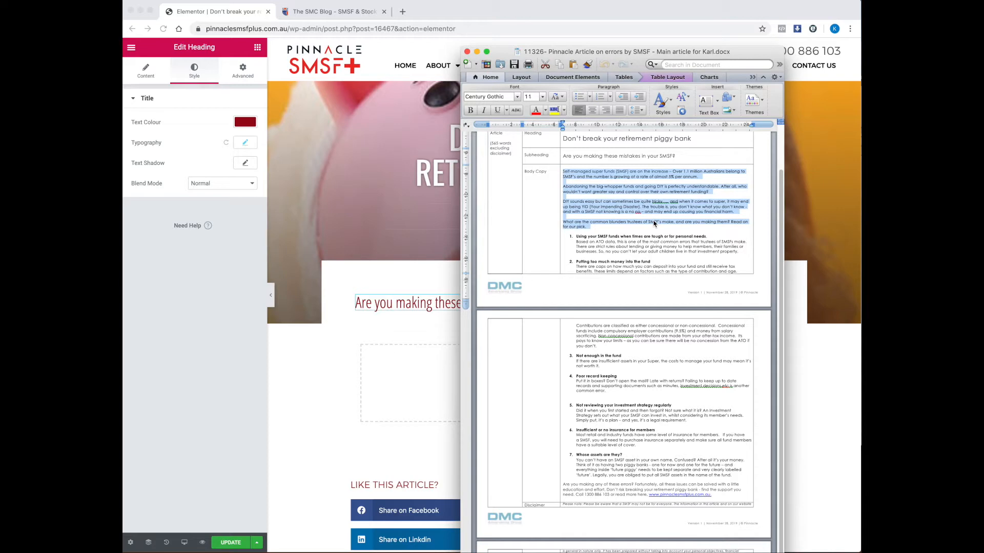
left_click_drag(507, 49, 912, 52)
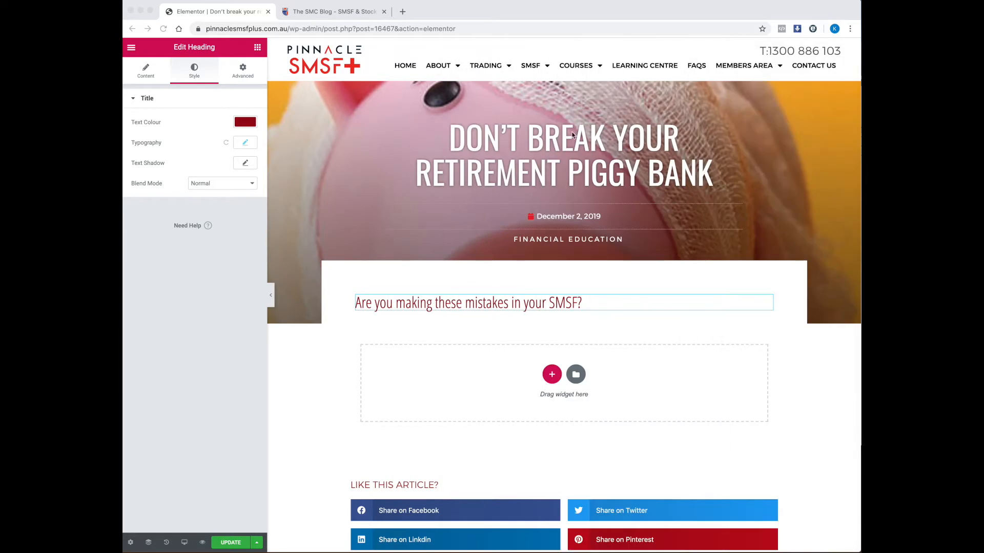
Step: Add a Text Editor widget below the subheading and replace its content with the copied introductory paragraphs
left_click(257, 48)
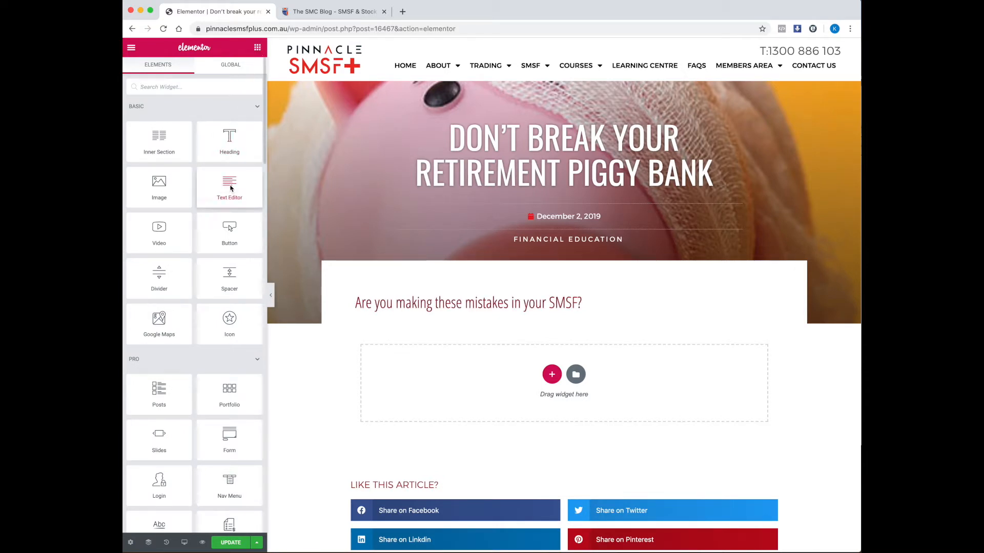
left_click_drag(231, 188, 439, 307)
key("super+a")
type("Self-managed super funds (SMSF) are on the increase – Over 1.1 million Australians belong to SMSF's and the number is growing at a rate of almost 5% per annum.  Abandoning the big-whopper funds and going DIY is perfectly understandable. After all, who wouldn't want greater say and control over their own retirement funding?  DIY sounds easy but can sometimes be quite tricky .... and when it comes to super, it may end up being YID (Your Impending Disaster). The trouble is, you don't know what you don't know - and with a SMSF not knowing is a no no – and may end up causing you financial harm.  What are the common blunders trustees of SMSF's make, and are you making them? Read on for our pick.")
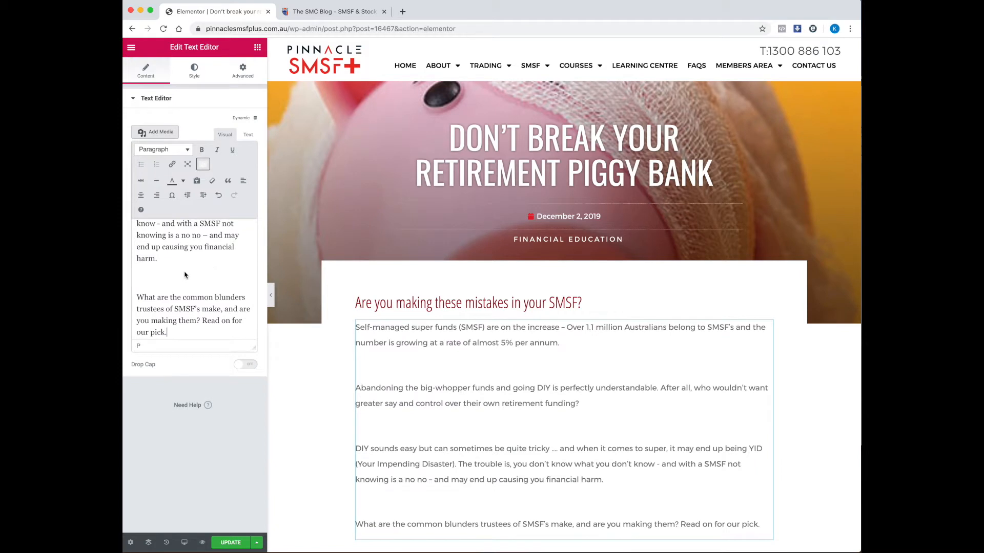
Step: Remove the blank lines between the four introductory paragraphs in the text widget
scroll(184, 276, "up", 10)
left_click(167, 314)
type("=")
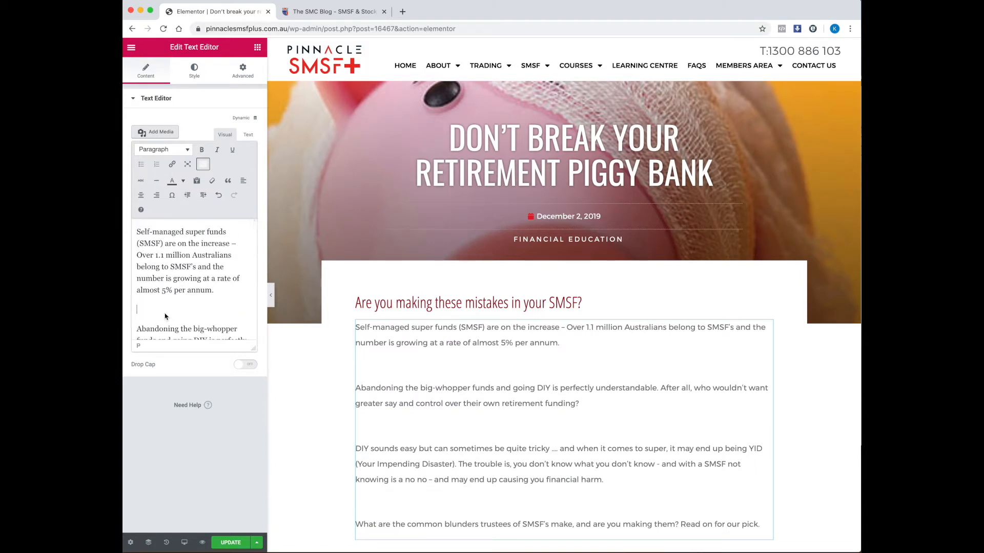
key("BackSpace")
key("BackSpace")
scroll(169, 307, "down", 3)
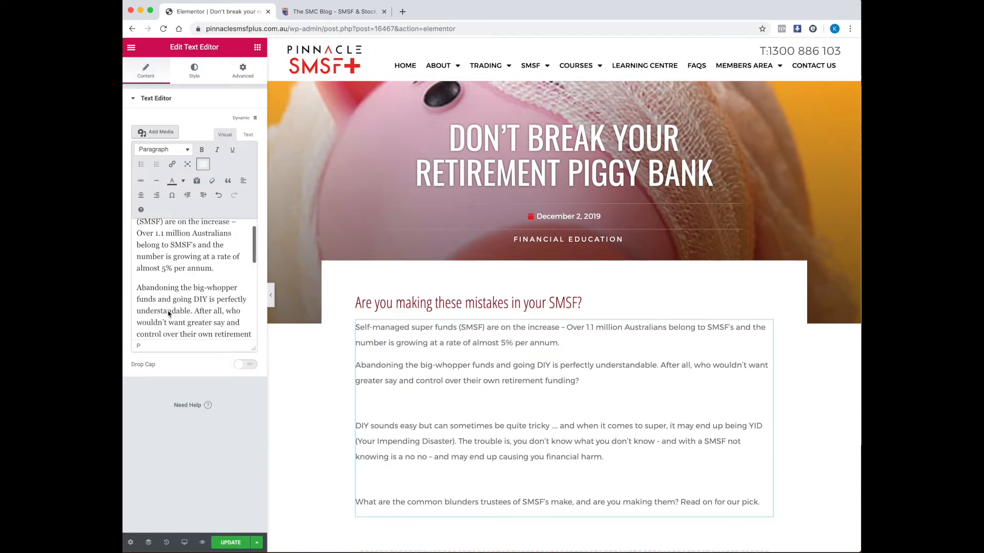
left_click(154, 333)
key("BackSpace")
scroll(159, 308, "down", 6)
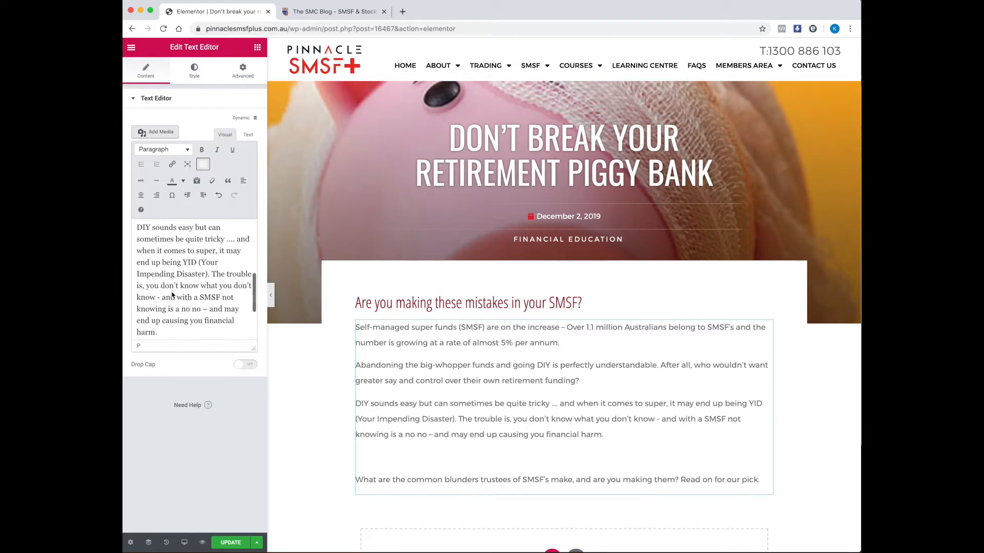
left_click(167, 293)
key("BackSpace")
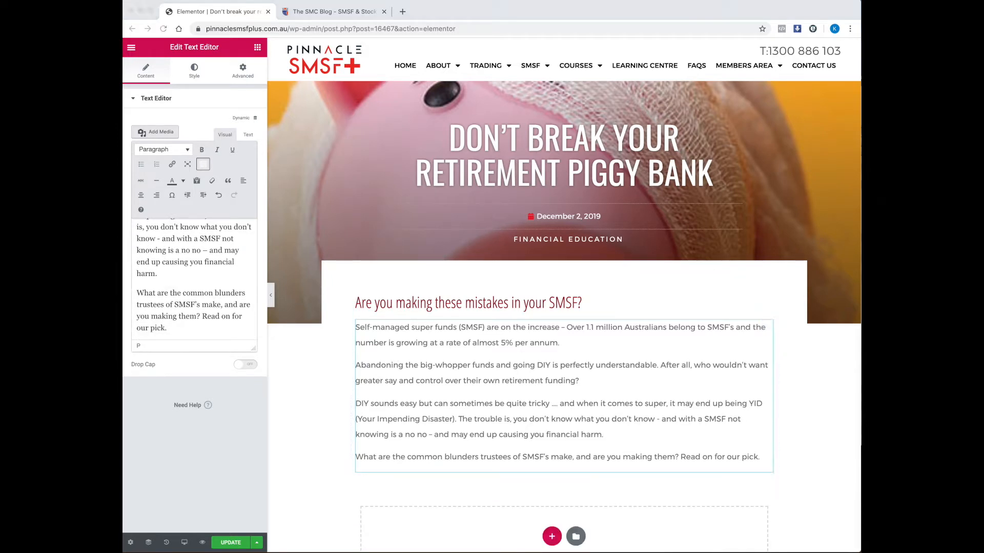
Step: Check the numbered list of common mistakes in the Word article and move its window out of the way
left_click_drag(861, 4, 567, 5)
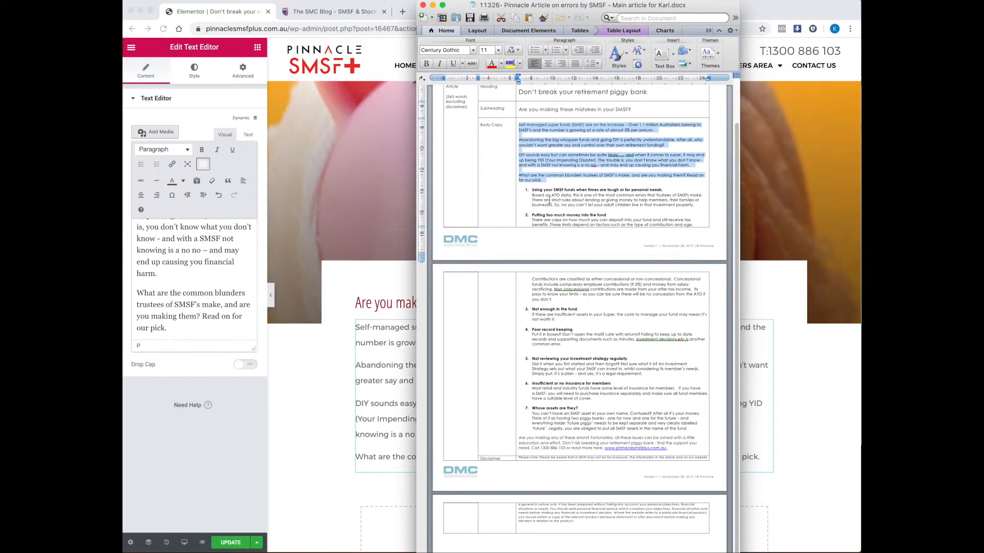
scroll(549, 201, "down", 3)
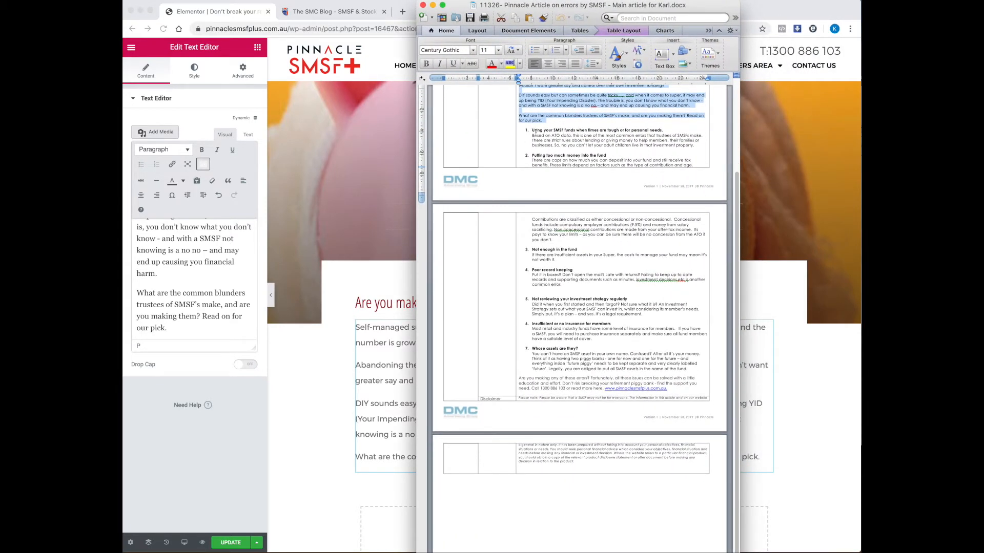
left_click_drag(526, 5, 860, 6)
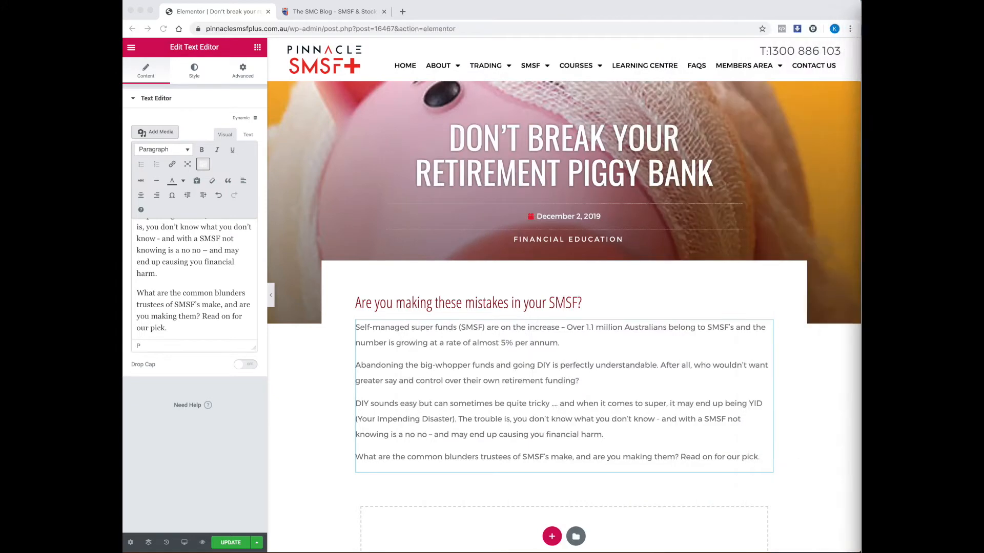
Step: Search the widgets for "list", add an Icon List below the introductory text and delete its second and third items
left_click(257, 47)
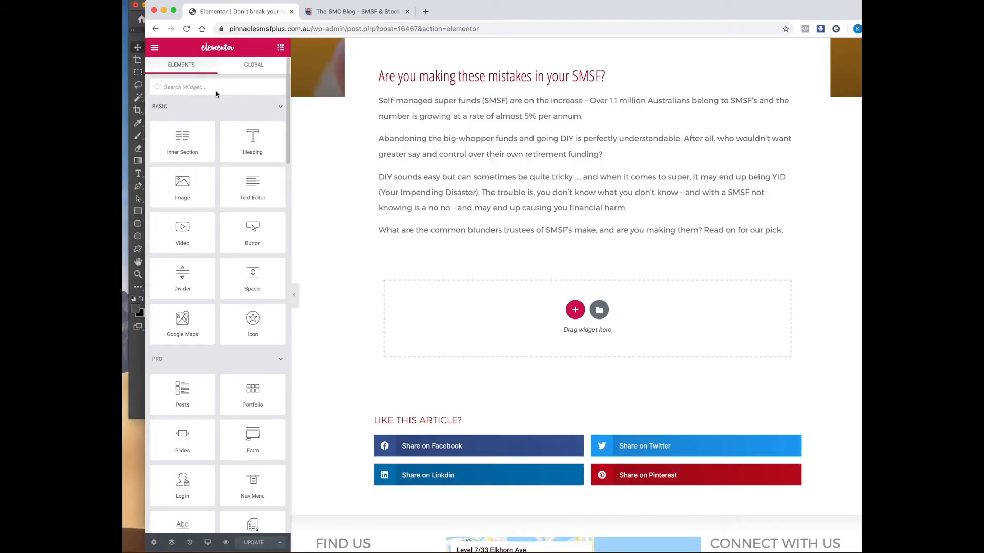
type("list")
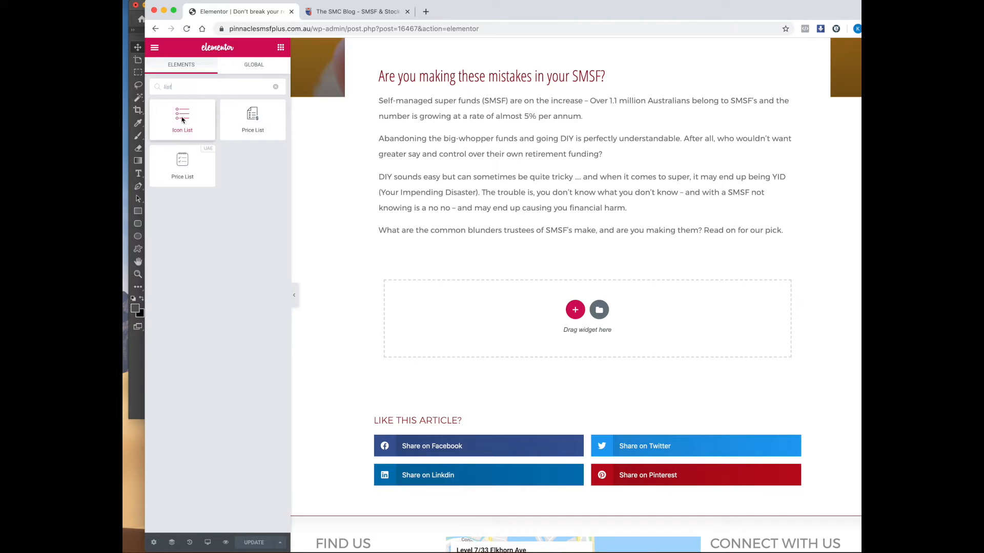
left_click_drag(182, 119, 500, 230)
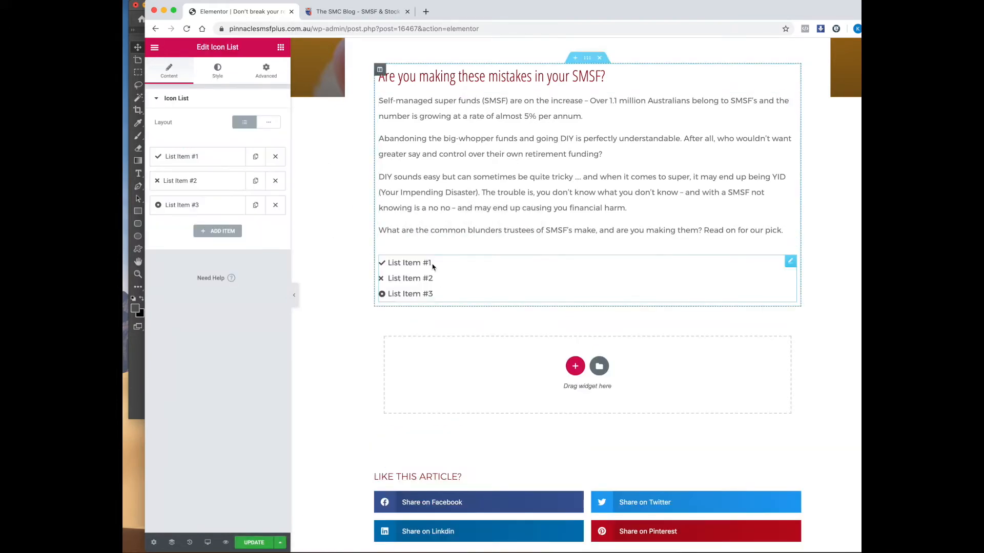
left_click(275, 181)
left_click(275, 180)
Step: Change the icon of List Item #1 to the solid check square from the icon library
left_click(207, 158)
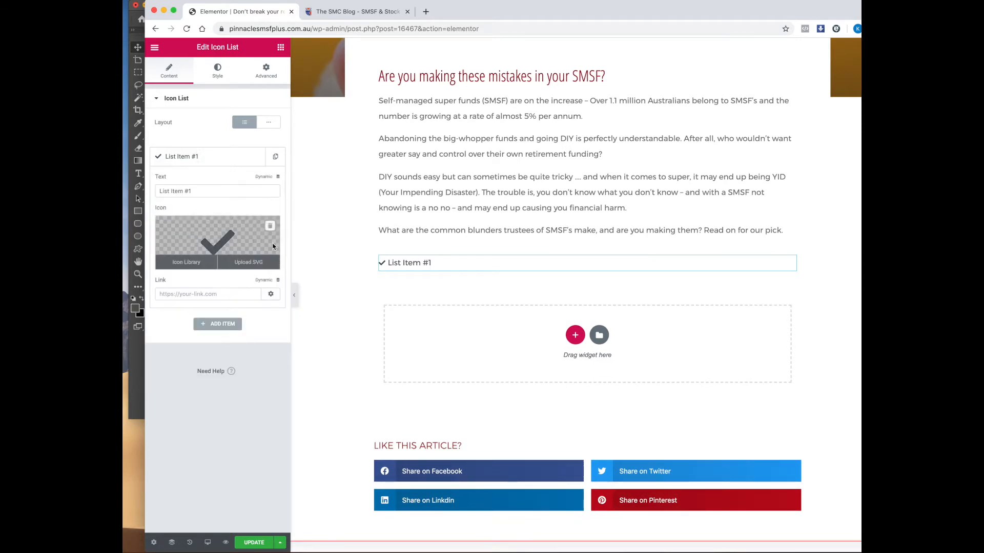
mouse_move(223, 243)
left_click(187, 262)
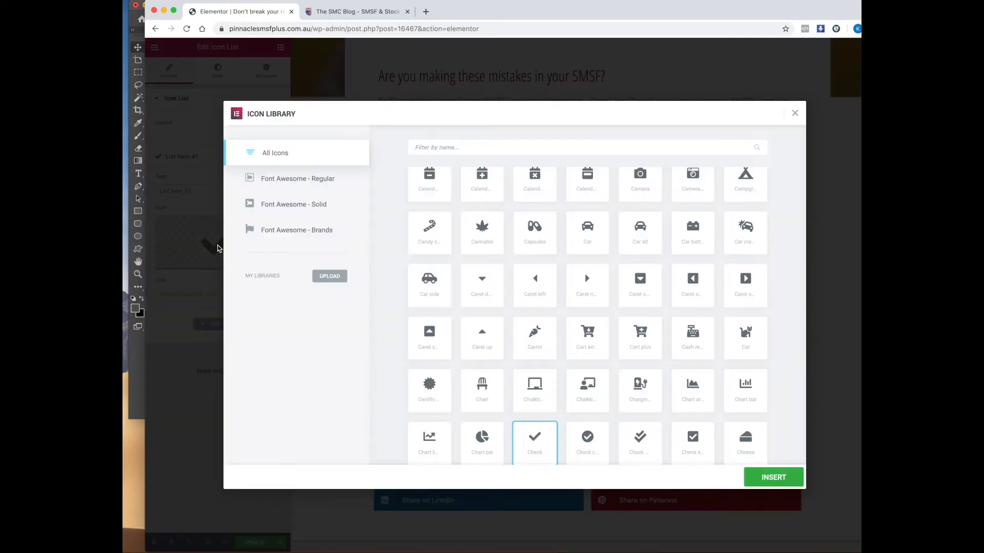
left_click(499, 148)
type("check")
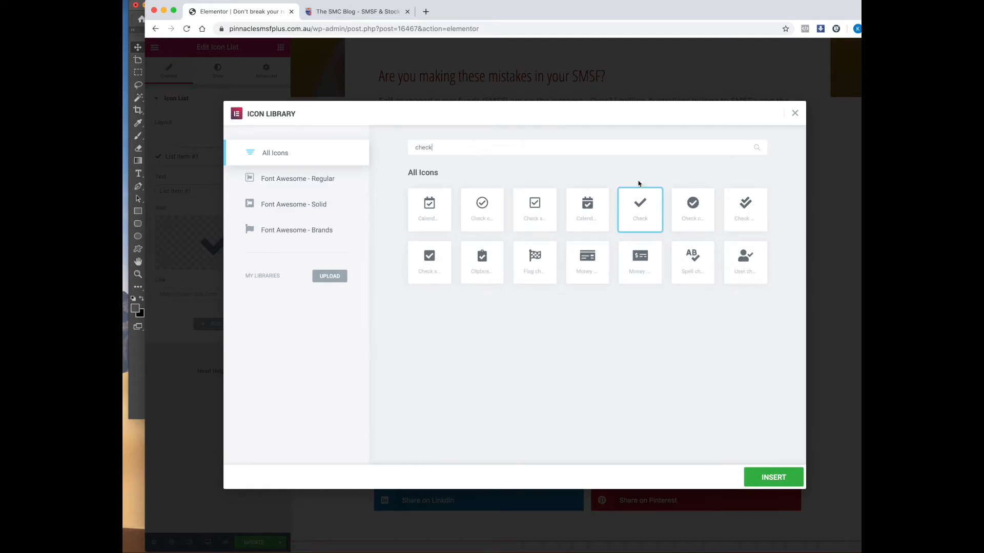
left_click(746, 205)
left_click(441, 257)
left_click(773, 478)
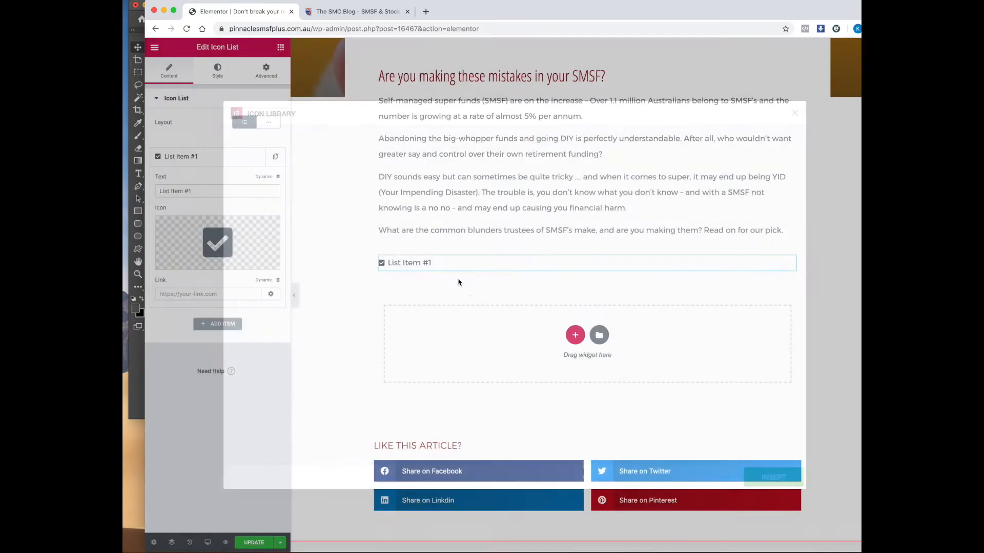
Step: Set the icon list's icon colour to dark red #970812
left_click(219, 70)
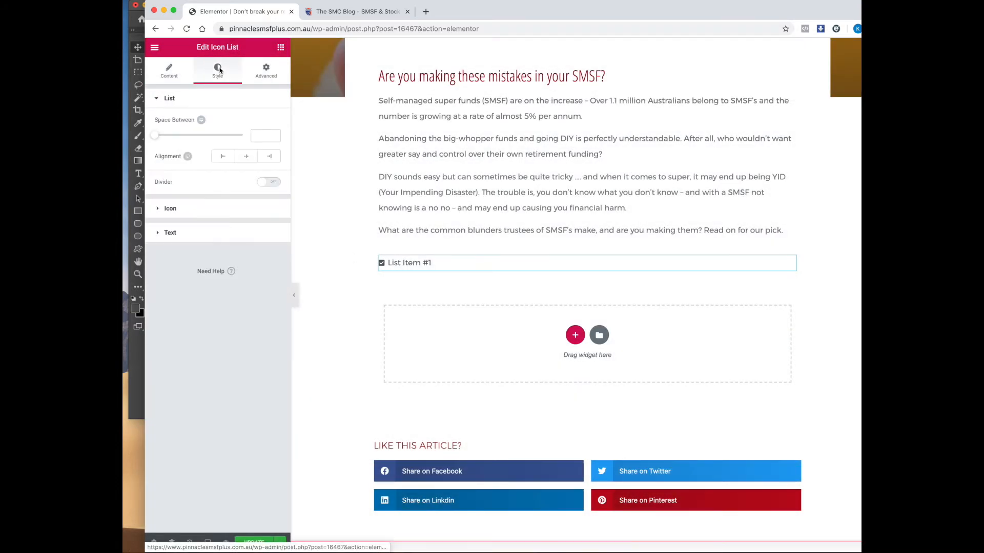
left_click(179, 211)
left_click(276, 151)
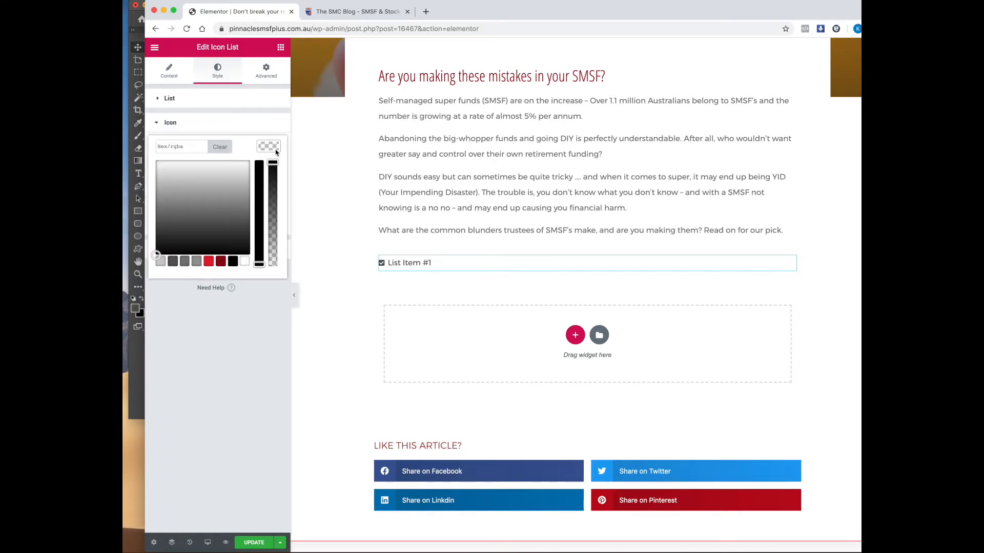
left_click(220, 261)
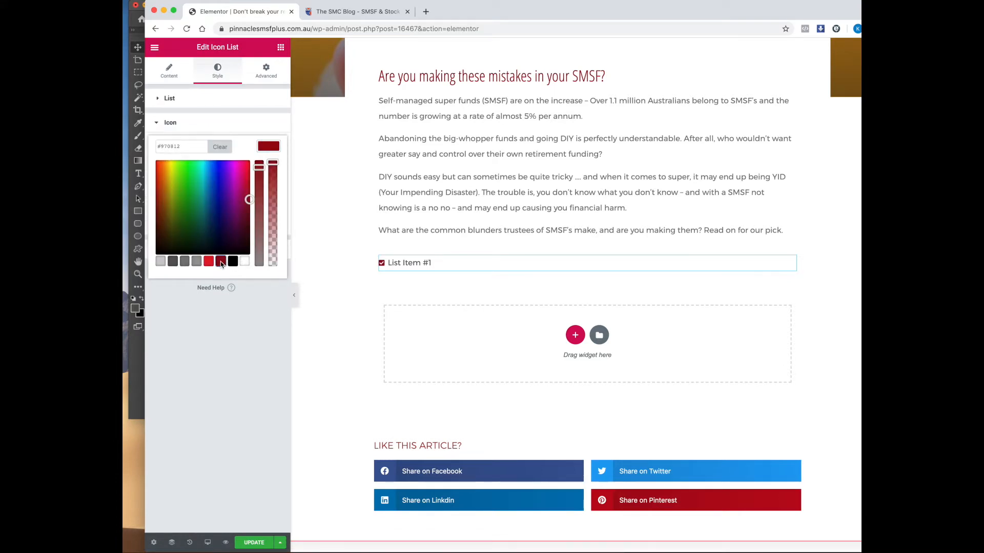
left_click(178, 99)
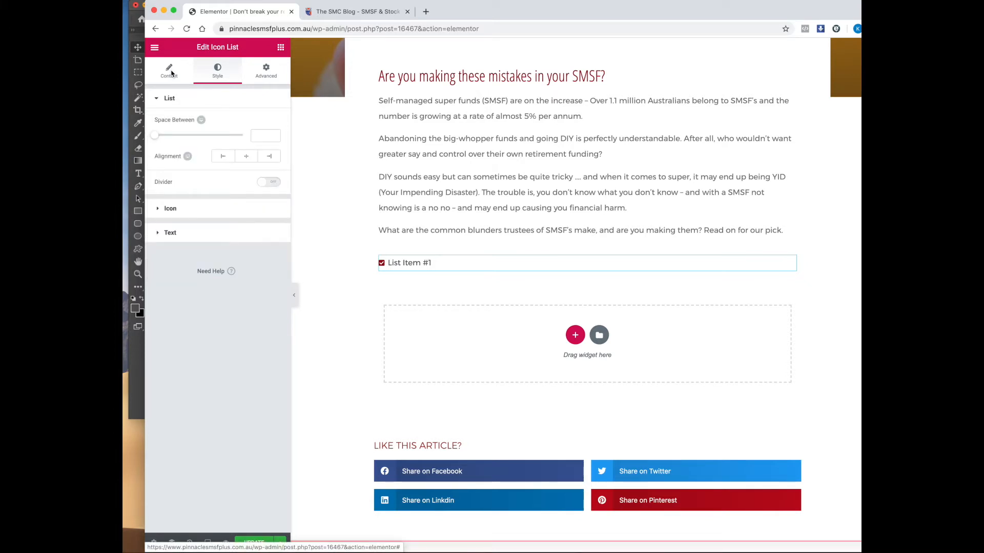
Step: Replace the text of List Item #1 with the first mistake's heading and paragraph from the Word article
left_click(172, 74)
left_click(195, 161)
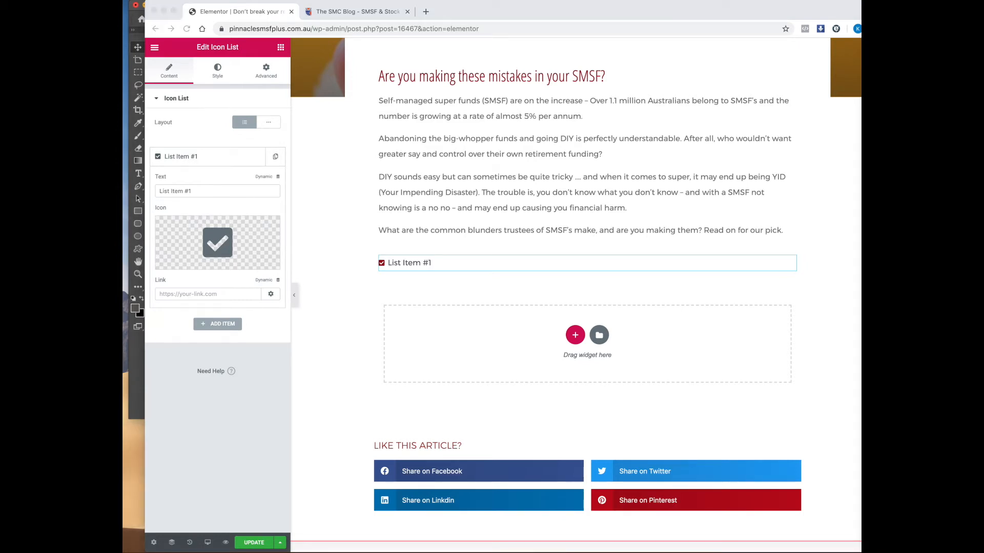
left_click_drag(953, 51, 866, 68)
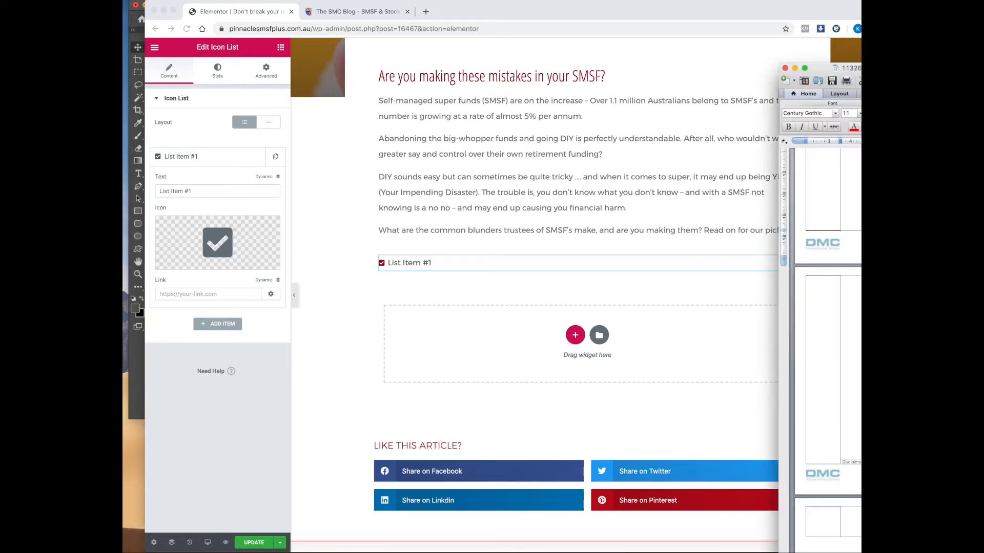
left_click_drag(961, 67, 712, 104)
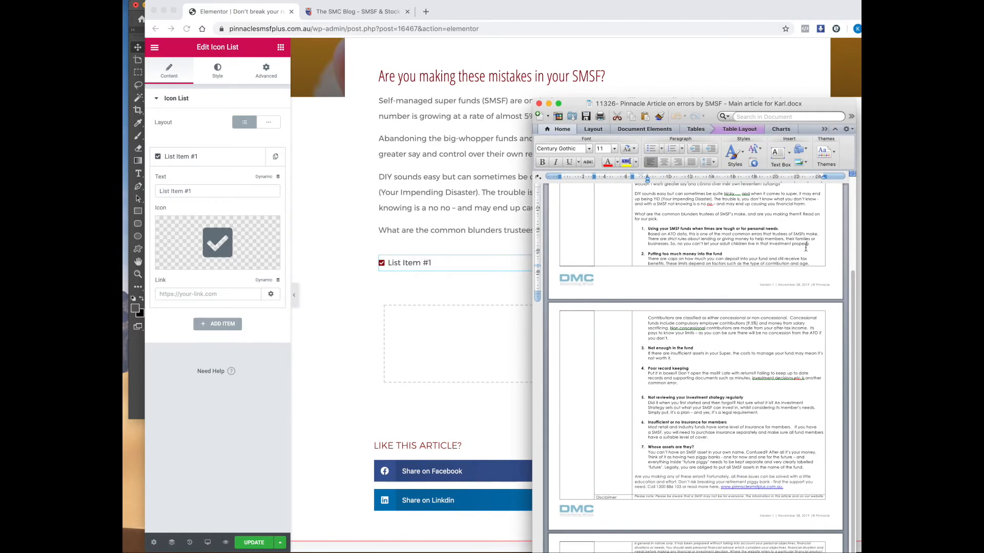
left_click_drag(813, 248, 649, 229)
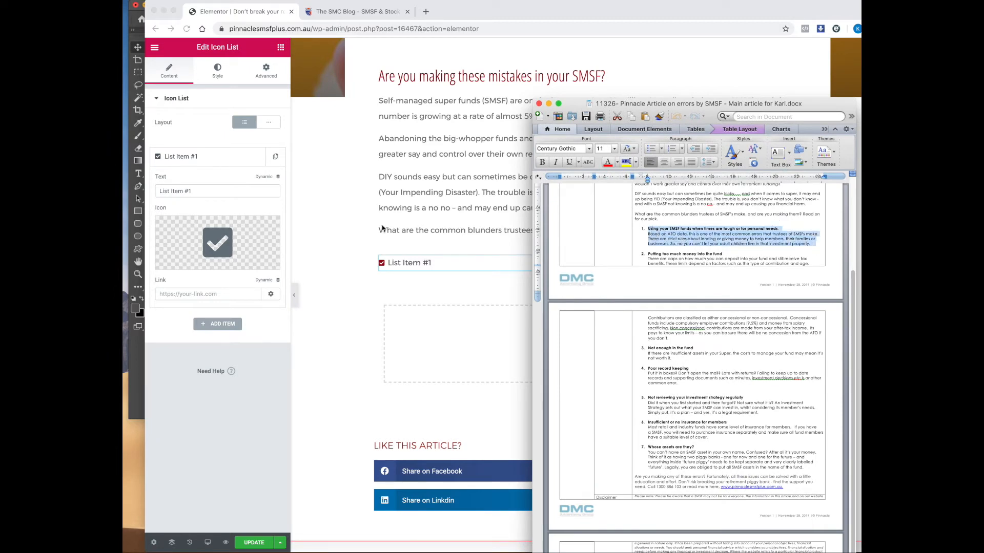
left_click(217, 190)
key("super+a")
type("1. Using your SMSF funds when times are tough or for personal needs. Based on ATO data, this is one of the most common errors that trustees of SMSFs make. There are strict rules about lending or giving money to help members, their families or businesses. So, no you can’t let your adult children live in that investment property.")
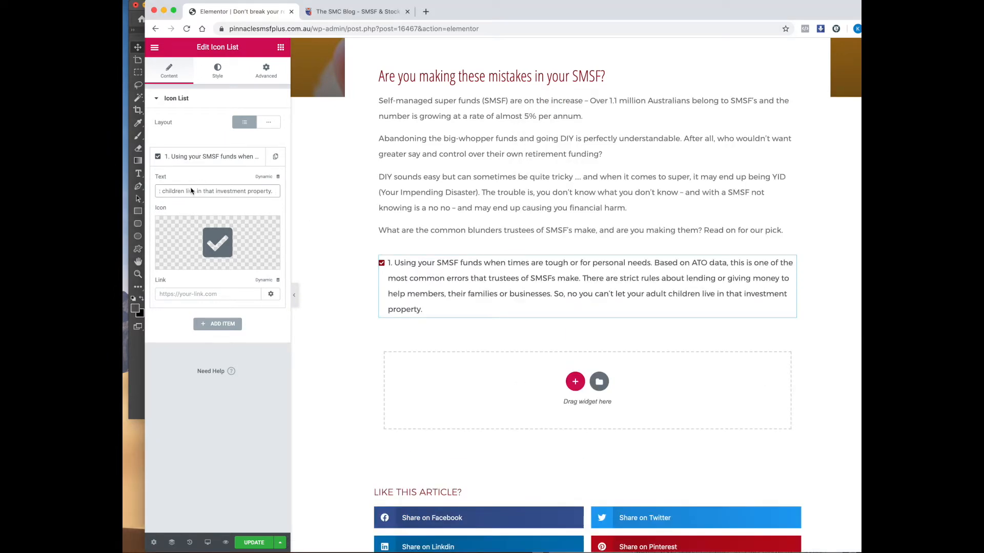
Step: Remove the leading number "1." from the first list item's text
key("Up")
key("shift+Right")
key("shift+Right")
key("shift+Right")
key("BackSpace")
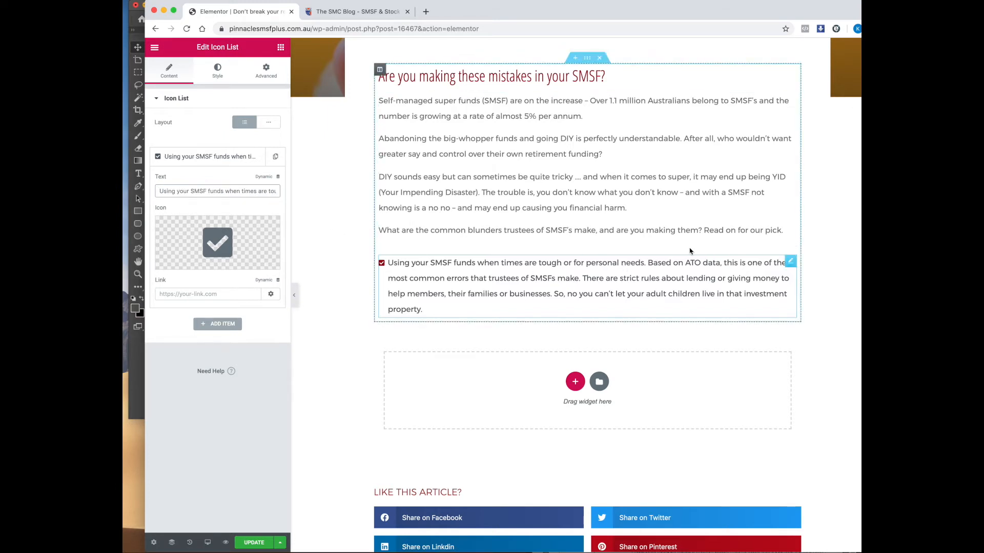
Step: Check the first heading's formatting in the Word article and insert an opening <b> tag before the first list item's text
key("super+Tab")
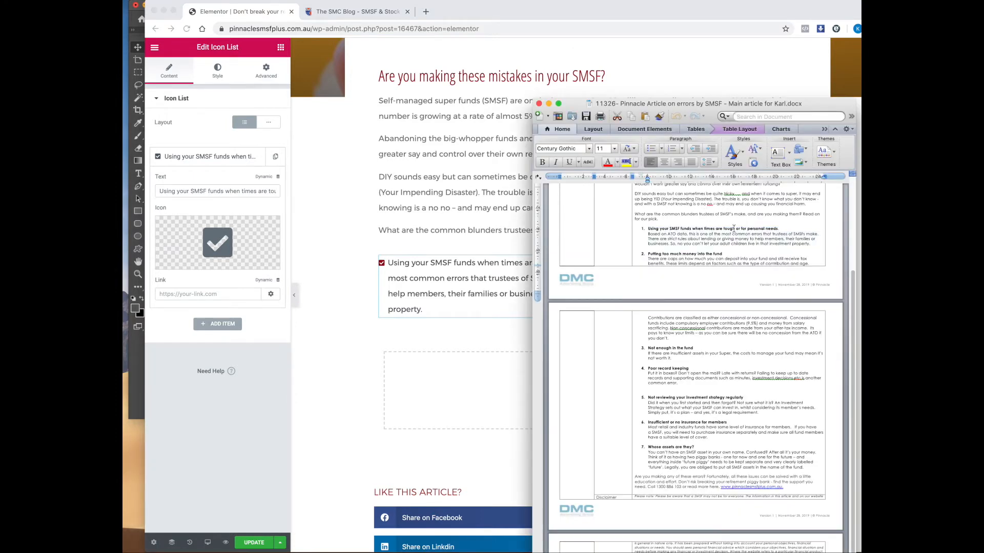
left_click(703, 214)
left_click(236, 192)
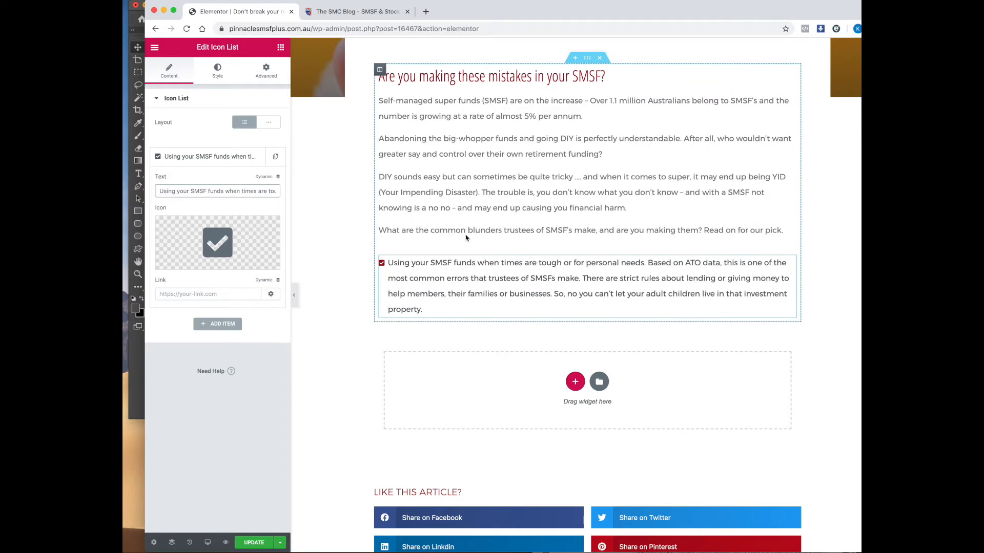
scroll(194, 192, "right", 2)
scroll(194, 192, "left", 2)
type("<br")
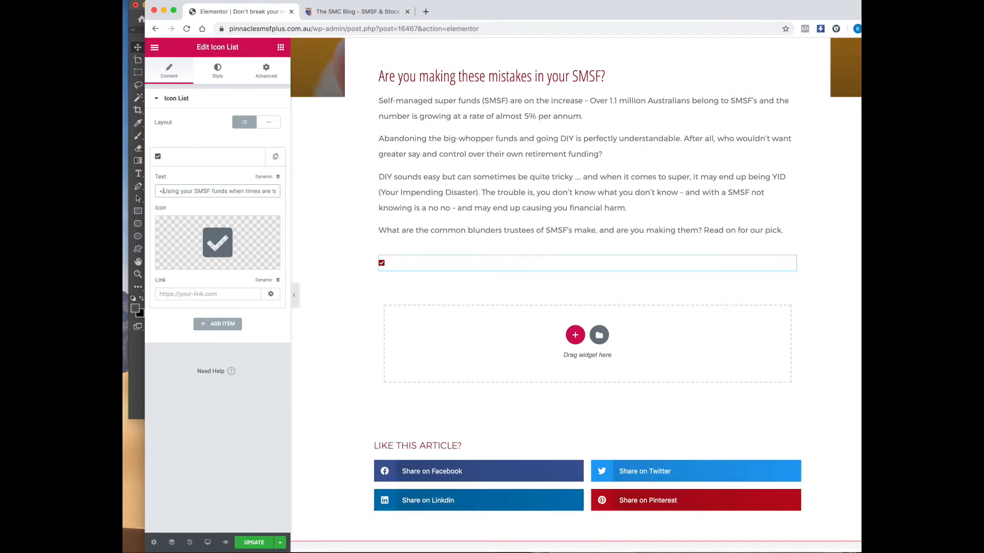
key("BackSpace")
type(">")
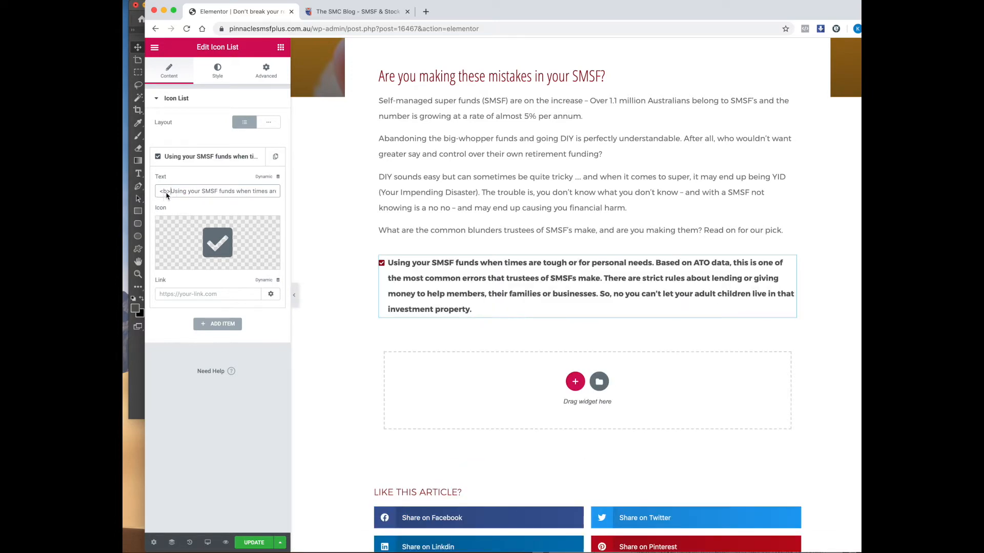
Step: Insert </b> after "personal needs." in the first list item, followed by a <br> line break before the paragraph
scroll(226, 193, "right", 2)
scroll(226, 193, "right", 3)
left_click(238, 191)
type("<b>")
key("Left")
key("Left")
type("/b>")
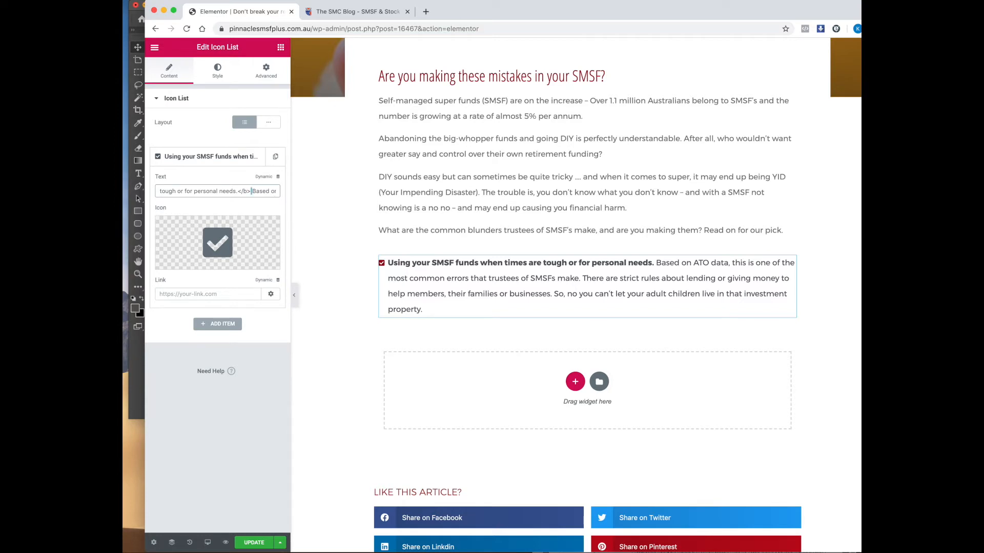
type("<br>")
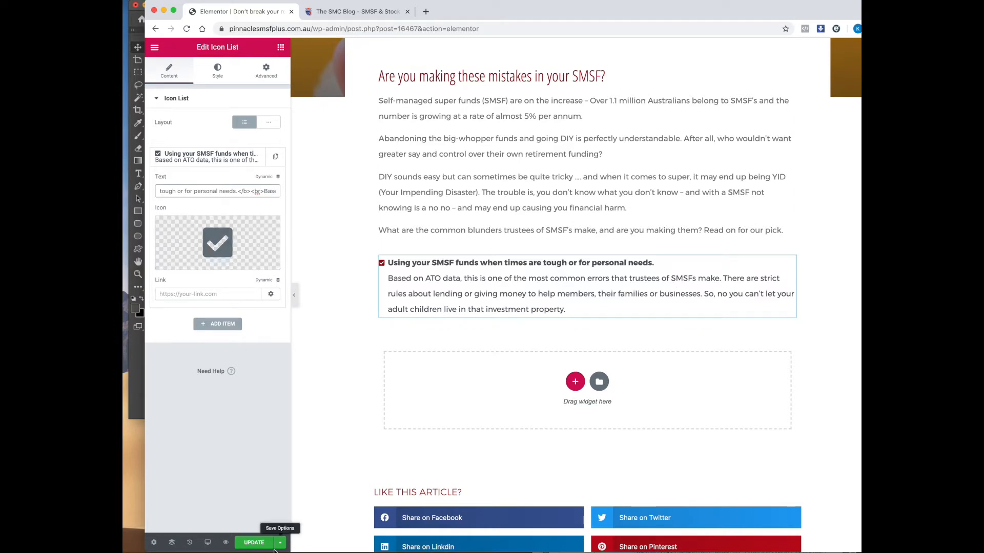
Step: Duplicate the first list item and replace the copy's heading with "2. Putting too much money into the fund" from the Word article
left_click(276, 158)
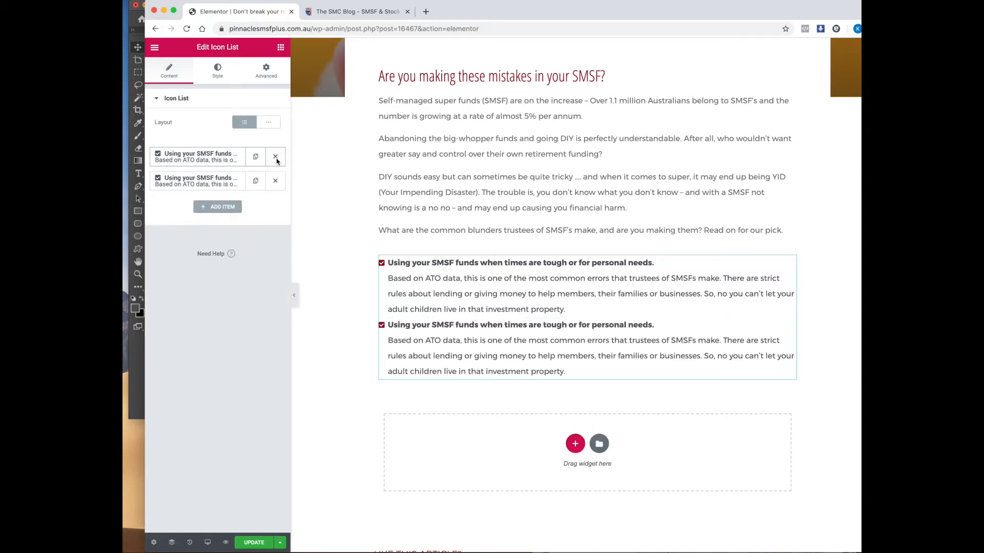
left_click(751, 551)
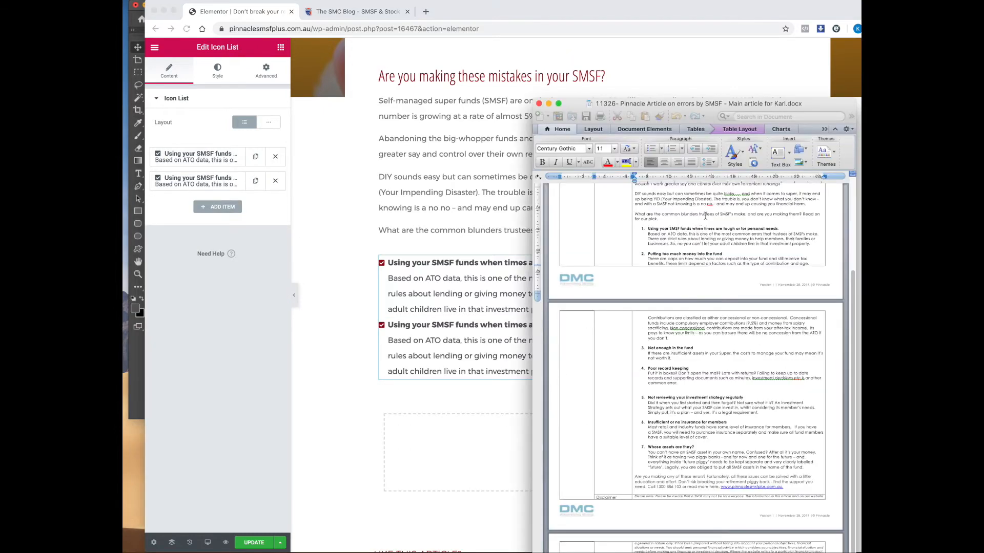
left_click_drag(723, 255, 648, 254)
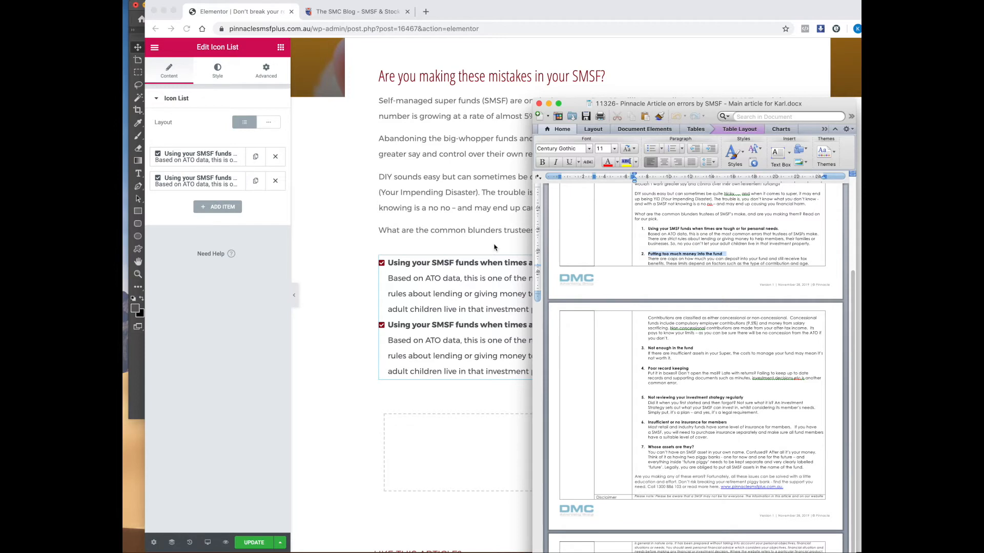
left_click(213, 197)
left_click(199, 183)
left_click(172, 216)
scroll(224, 215, "right", 3)
scroll(241, 221, "right", 2)
left_click(250, 215, "shift")
type("2. Putting too much money into the fund")
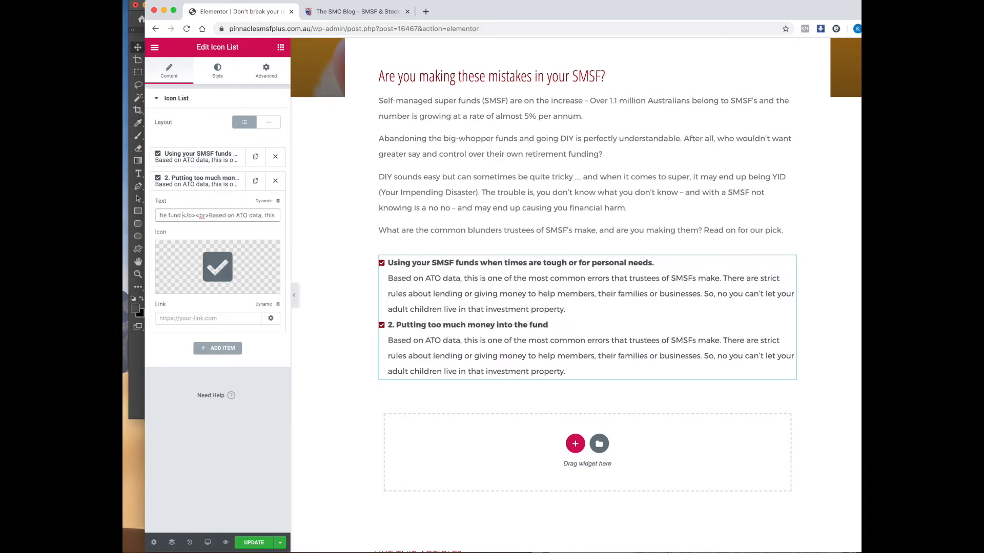
Step: Remove the number from the second item's heading and replace its paragraph with the Word article's text about deposit caps
left_click(860, 359)
left_click(763, 552)
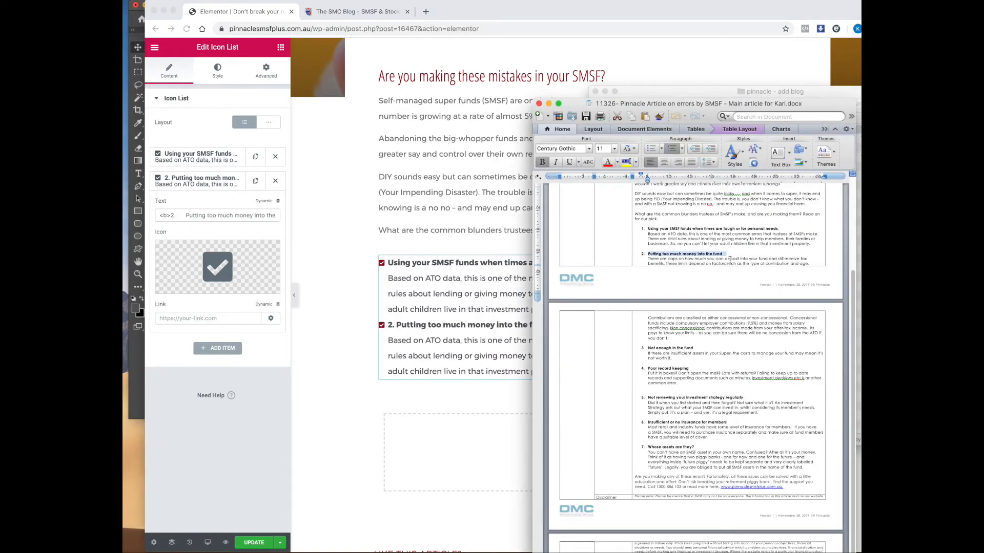
left_click_drag(672, 338, 629, 260)
left_click(236, 193)
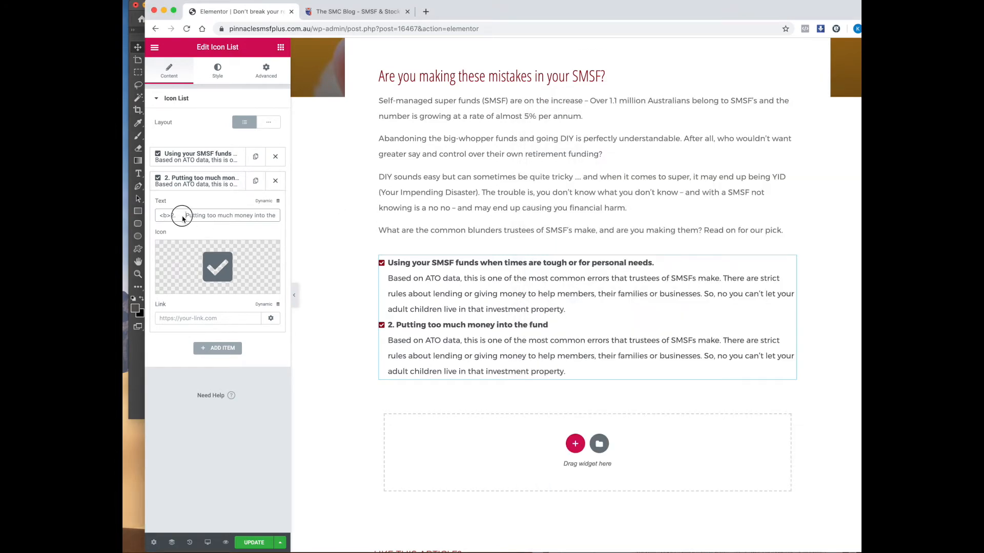
left_click_drag(184, 216, 368, 217)
key("BackSpace")
type("There are caps on how much you can deposit into your fund and still receive tax benefits. These limits depend on factors such as the type of contribution and age. Contributions are classified as either concessional or non-concessional. Concessional funds include compulsory employer contributions (9.5%) and money from salary sacrificing. Non concessional contributions are made from your after-tax income. Its pays to know your limits – as you can be sure there will be no concession from the ATO if you don't.")
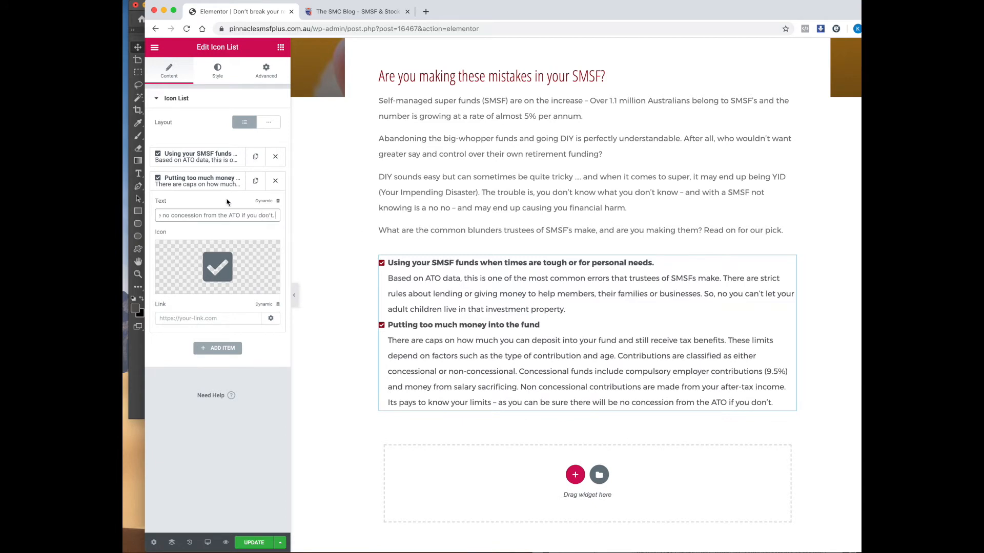
Step: Duplicate the second list item and replace the copy's heading with "3. Not enough in the fund" from the Word article
left_click(188, 185)
left_click(255, 181)
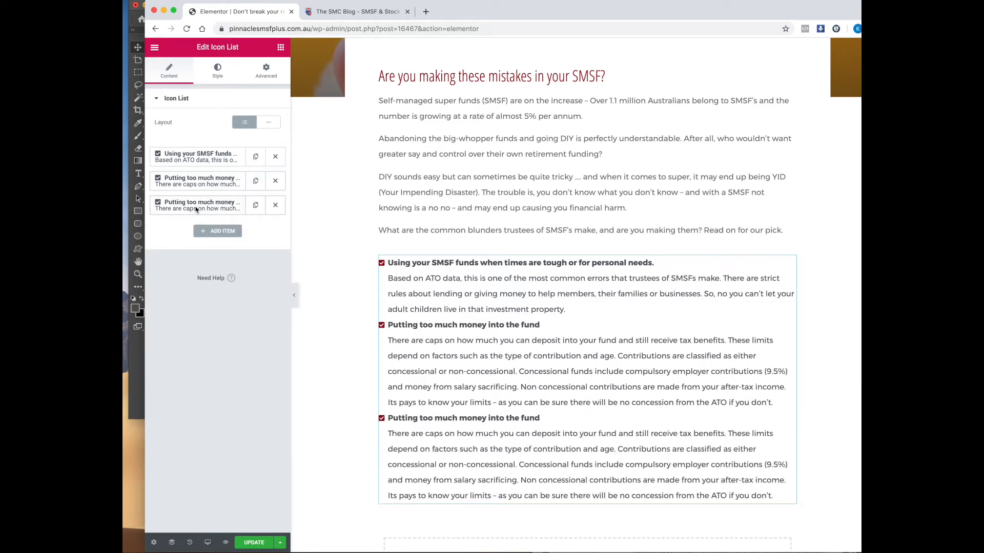
left_click(195, 209)
key("super+Tab")
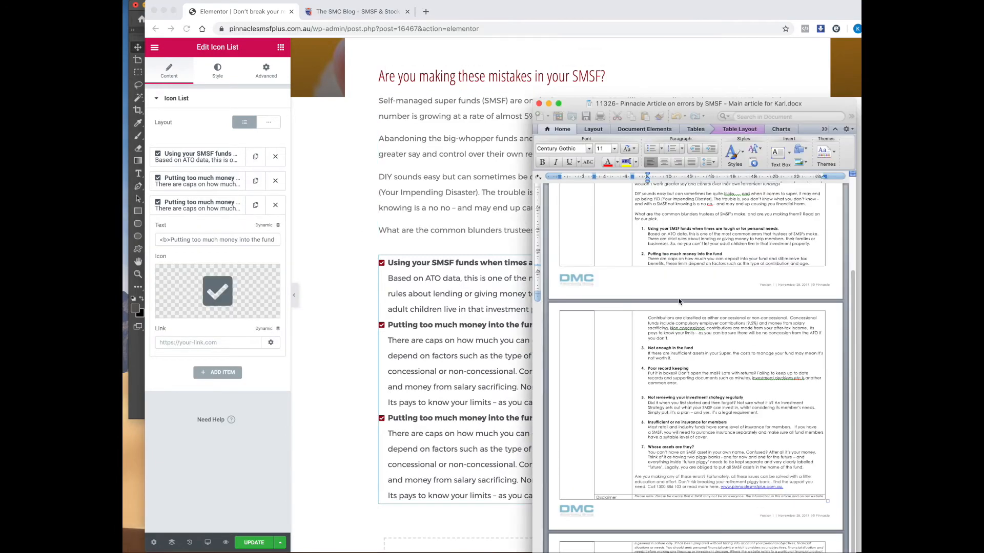
left_click_drag(697, 350, 651, 348)
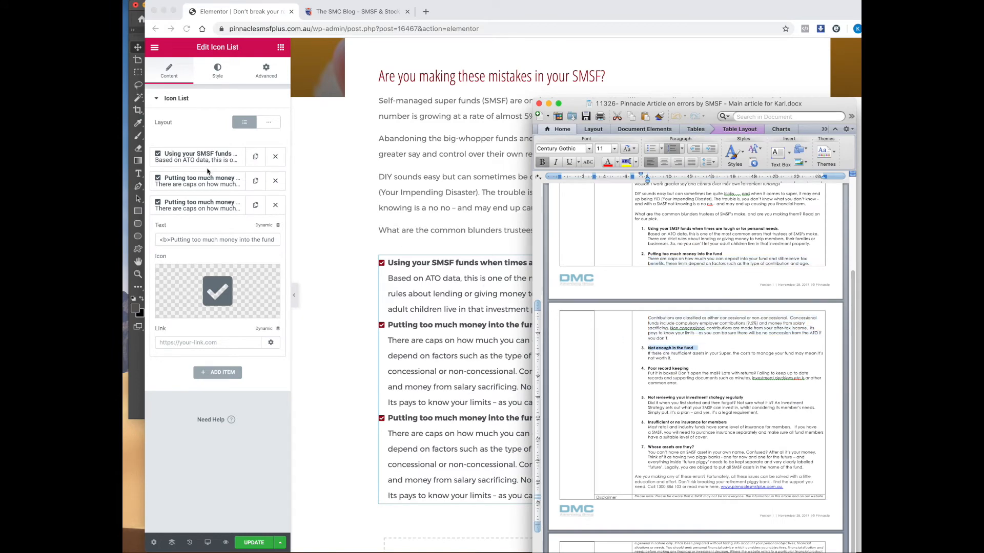
left_click(218, 211)
left_click_drag(172, 242, 242, 237)
scroll(208, 242, "left", 3)
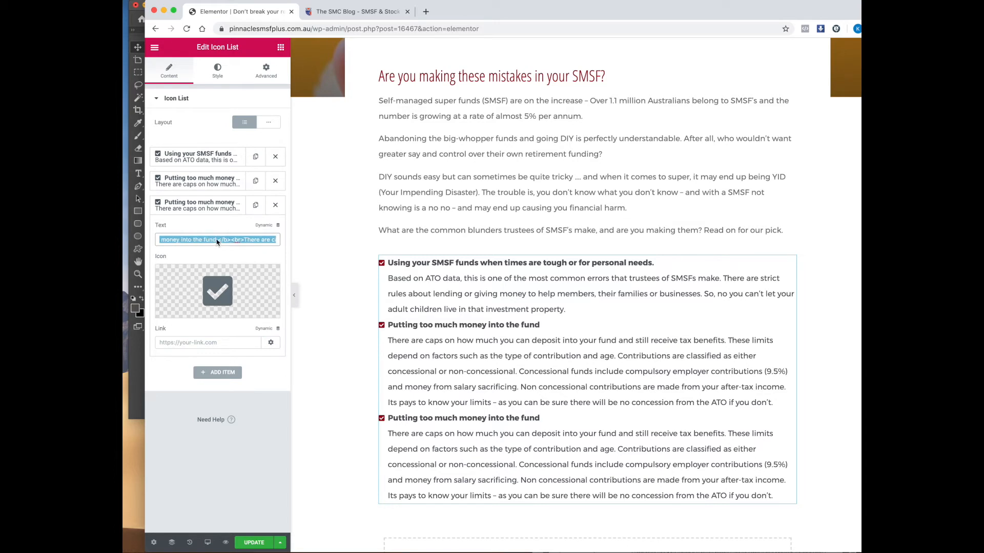
left_click(220, 242)
left_click_drag(219, 241, 172, 239)
type("3.\tNot enough in the fund")
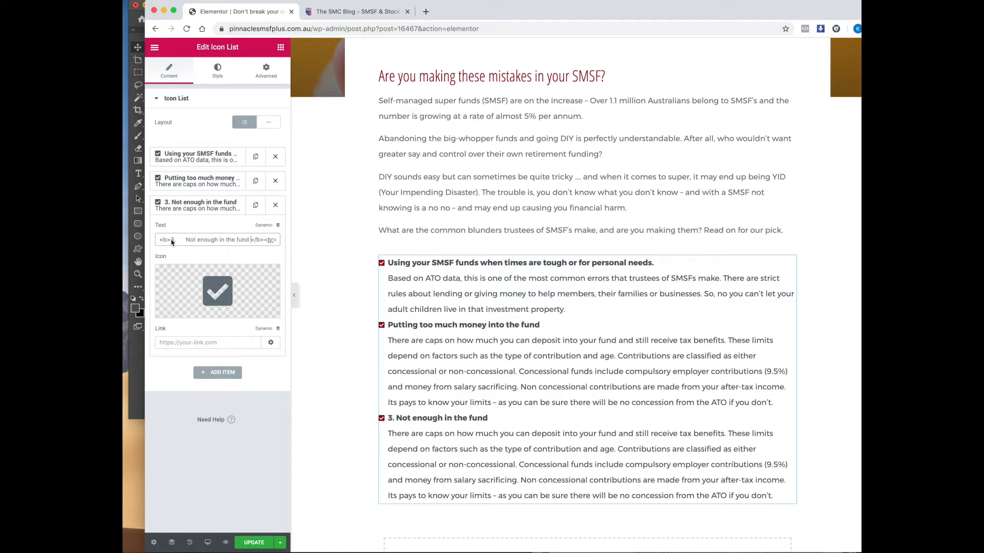
Step: Remove the number from the third item's heading and replace its paragraph with the Word article's text about insufficient assets
left_click_drag(185, 240, 355, 248)
key("BackSpace")
scroll(188, 243, "right", 2)
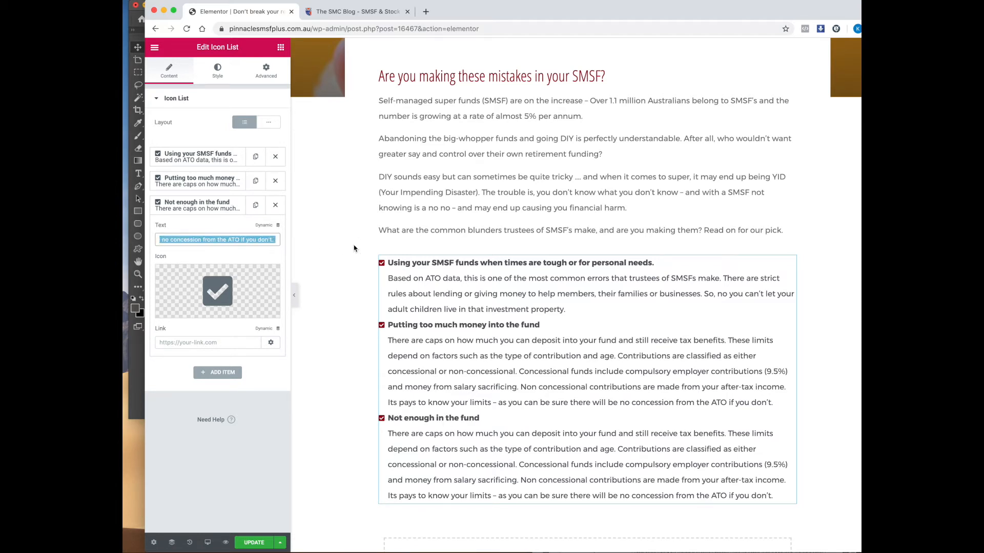
key("super+Tab")
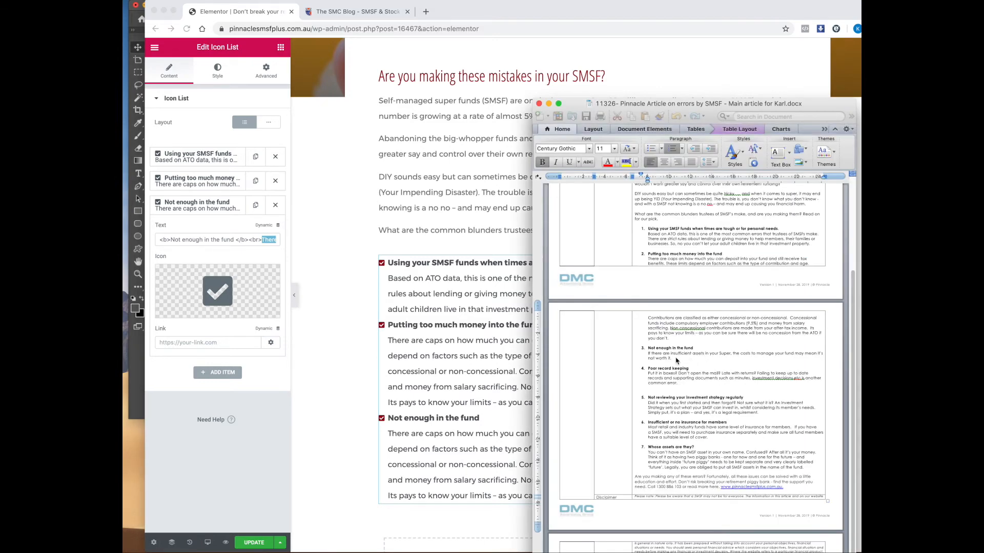
left_click_drag(676, 360, 647, 353)
key("ctrl+c")
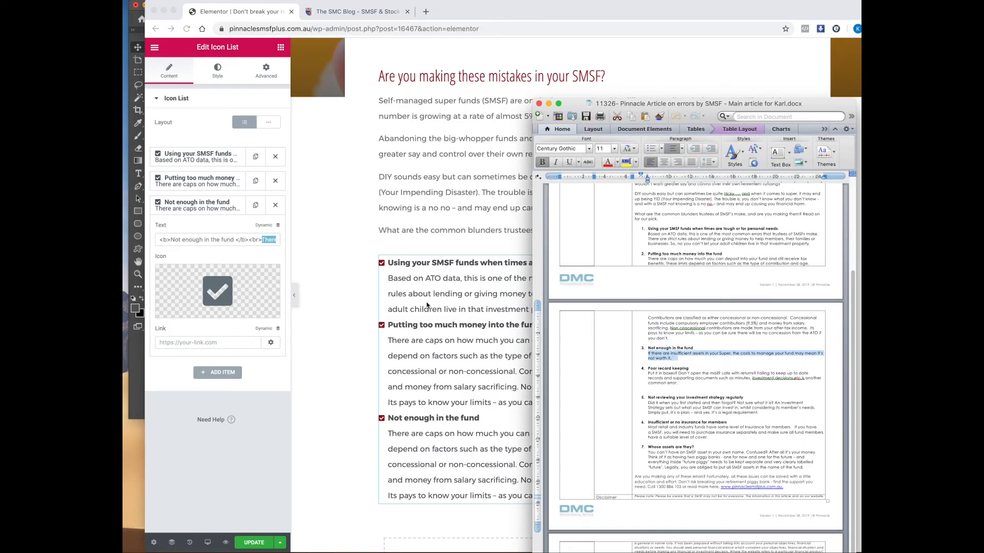
left_click(203, 238)
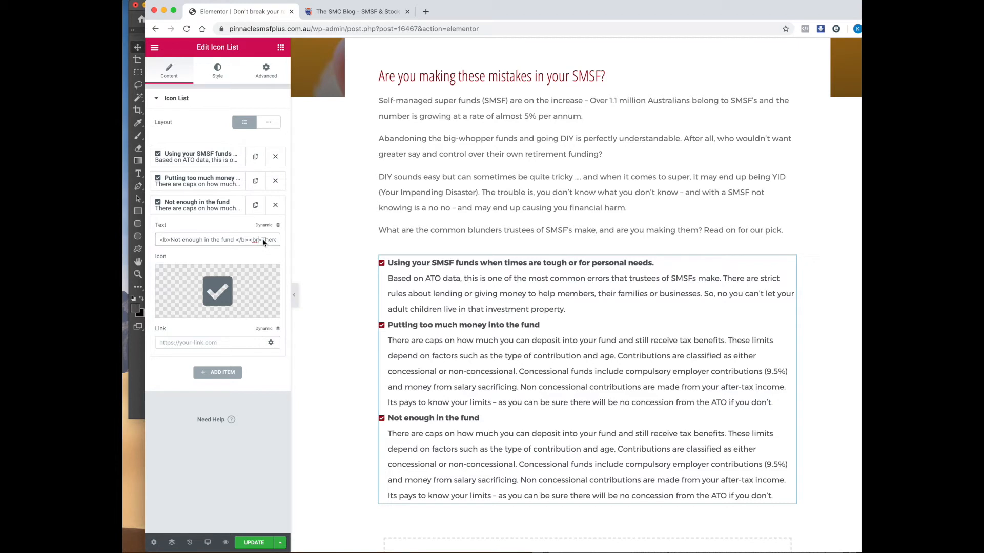
key("ctrl+v")
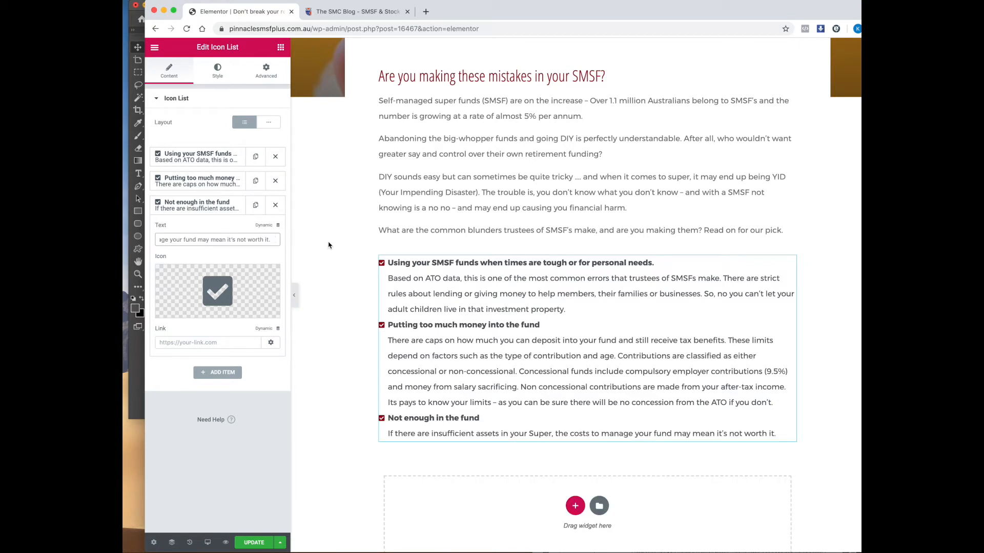
Step: Duplicate the third list item and replace the copy's heading with "4. Poor record keeping" from the Word article
left_click(226, 209)
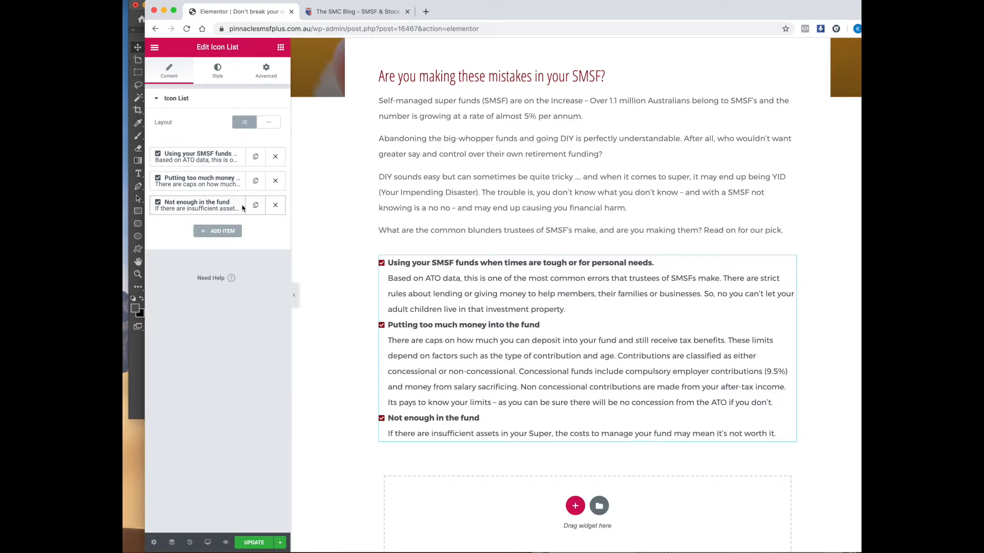
left_click(255, 205)
left_click(213, 228)
key("super+Tab")
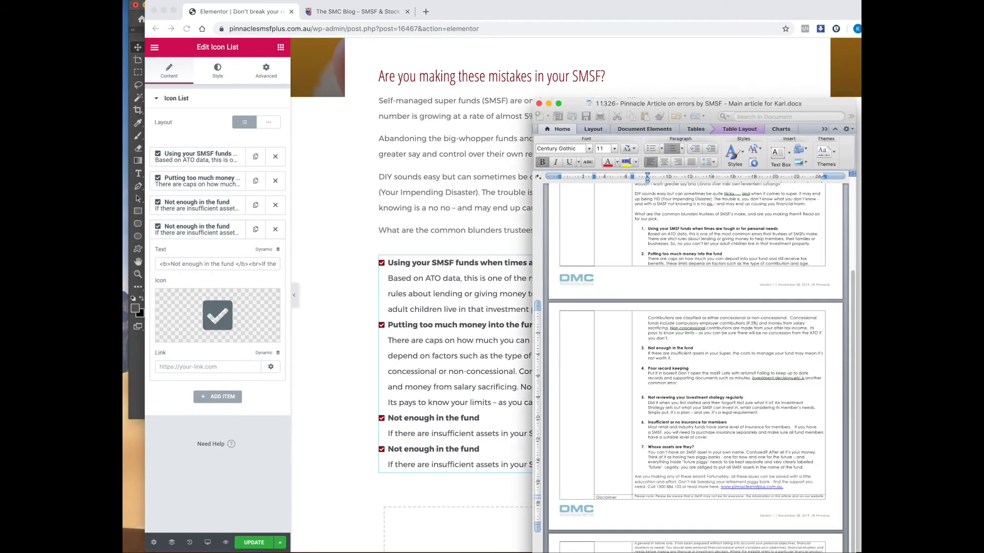
left_click(692, 368)
left_click_drag(692, 369, 655, 367)
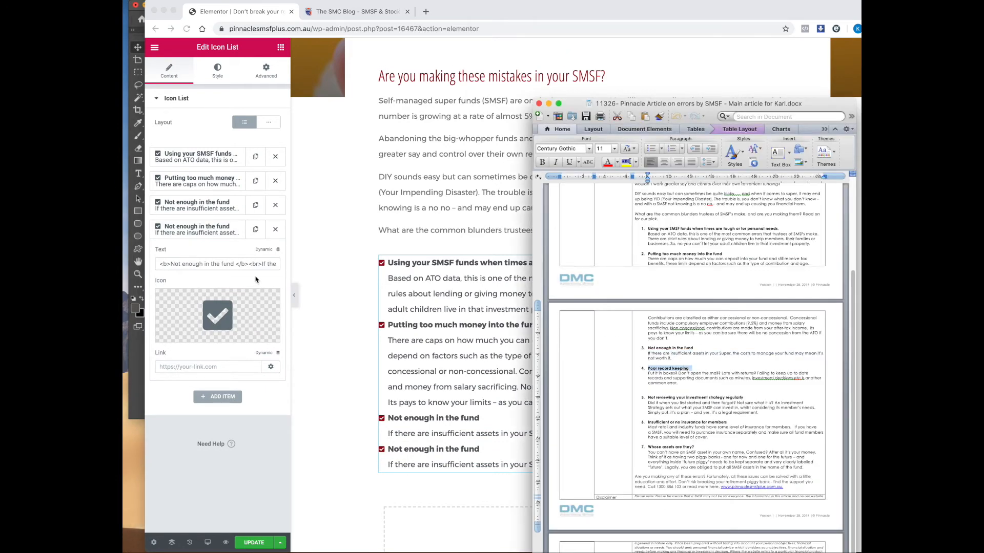
left_click(215, 265)
left_click_drag(237, 266, 171, 264)
type("4.\tPoor record keeping")
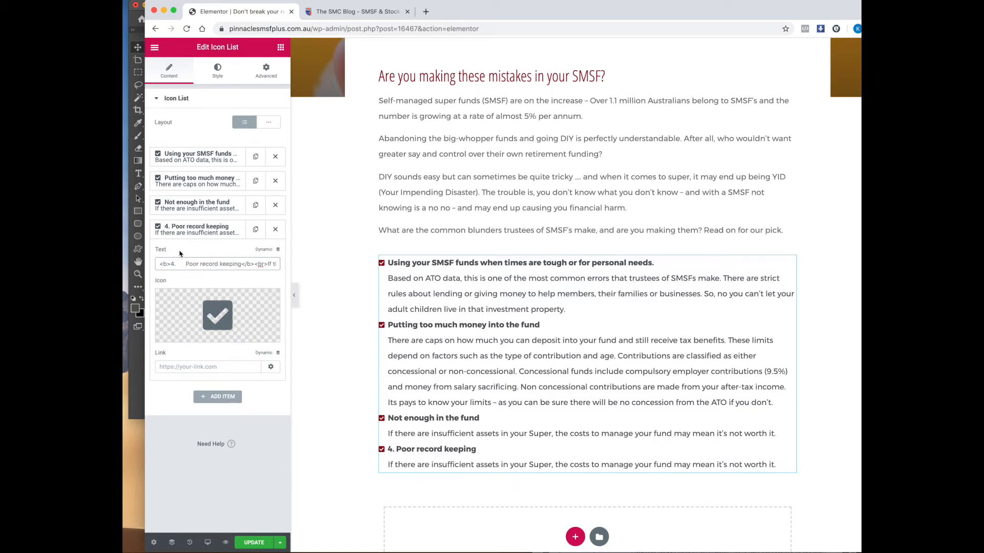
Step: Remove the number from the fourth item's heading and replace its paragraph with the Word article's "Put it in boxes?" text
left_click_drag(185, 265, 171, 265)
key("BackSpace")
key("super+Tab")
left_click_drag(678, 383, 640, 374)
key("super+c")
key("super+Tab")
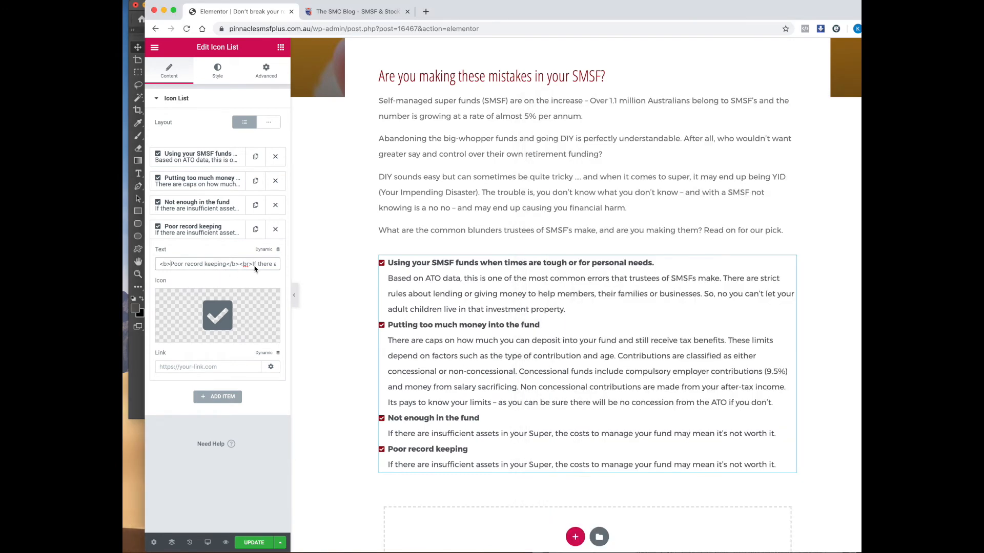
left_click_drag(253, 266, 355, 271)
key("super+v")
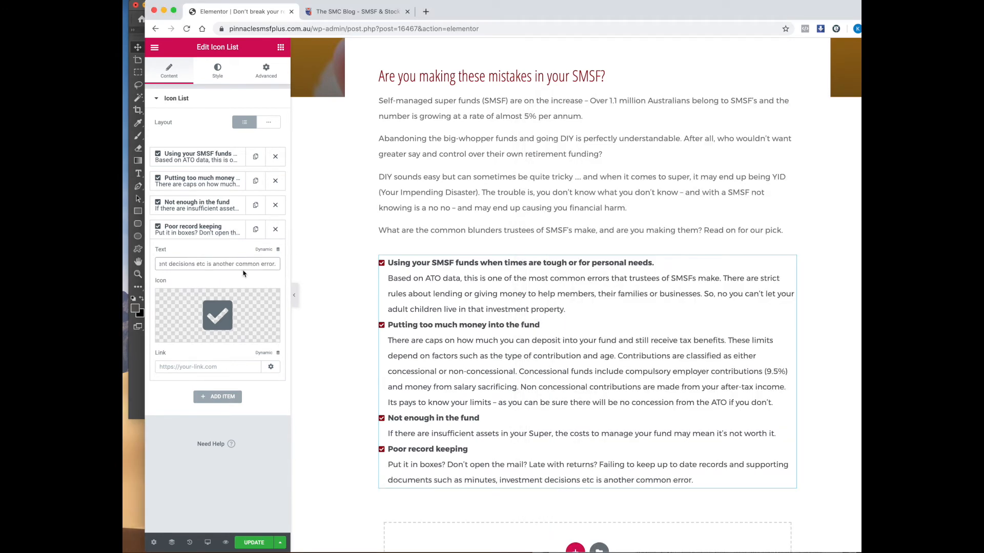
Step: Duplicate the fourth list item and replace the copy's heading with "5. Not reviewing your investment strategy regularly" from the Word article
left_click(255, 229)
left_click(196, 231)
left_click(205, 260)
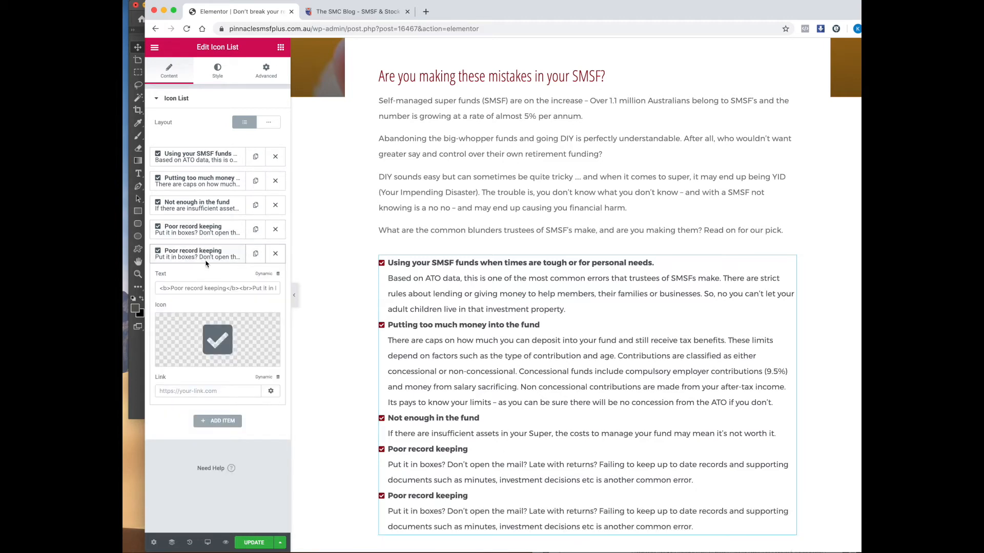
key("super+Tab")
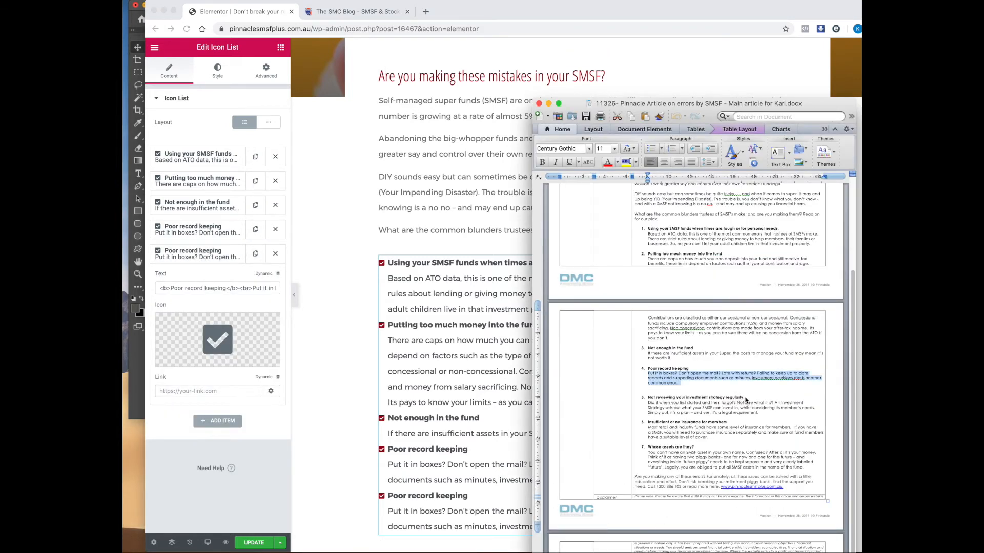
left_click_drag(745, 398, 661, 398)
left_click(666, 399)
left_click_drag(747, 399, 647, 399)
left_click(173, 253)
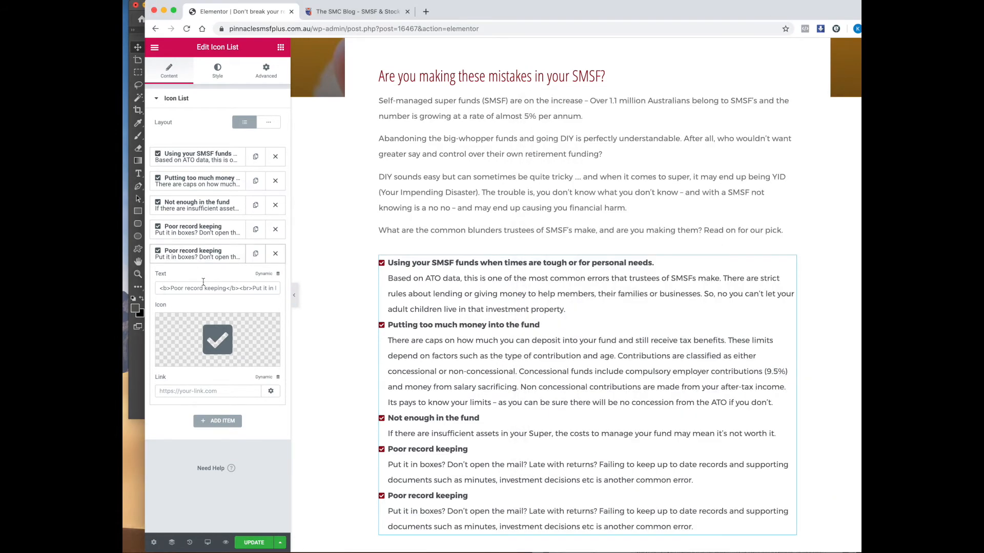
left_click_drag(228, 291, 172, 291)
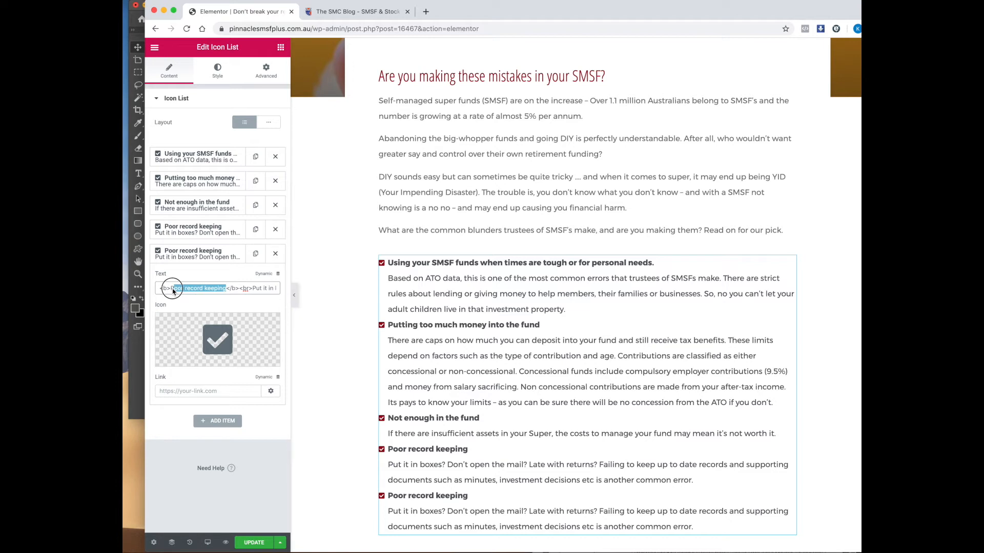
type("5. Not reviewing your investment strategy regularly")
Step: Remove the number from the fifth list item's heading
scroll(173, 291, "right", 1)
scroll(172, 291, "left", 3)
left_click(185, 289)
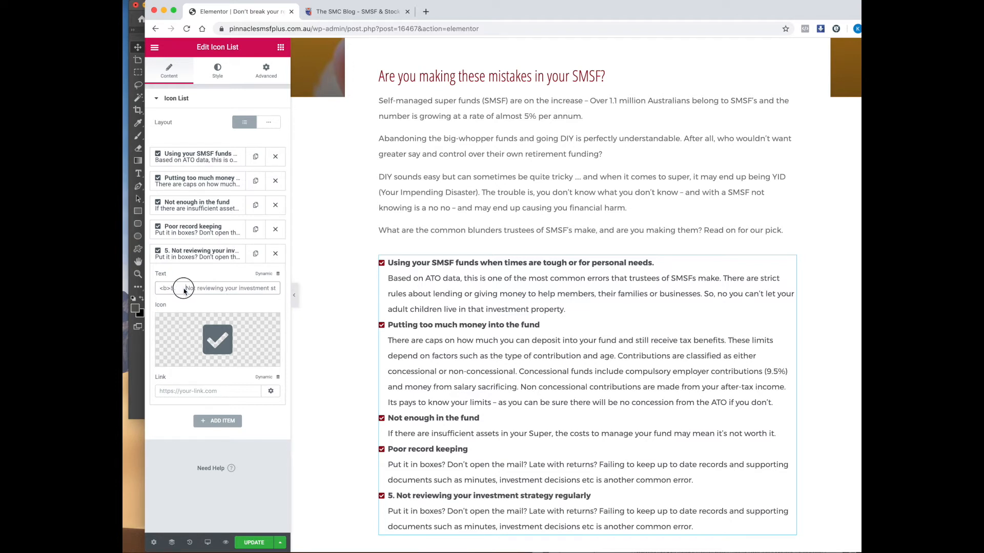
key("BackSpace")
key("BackSpace")
key("BackSpace")
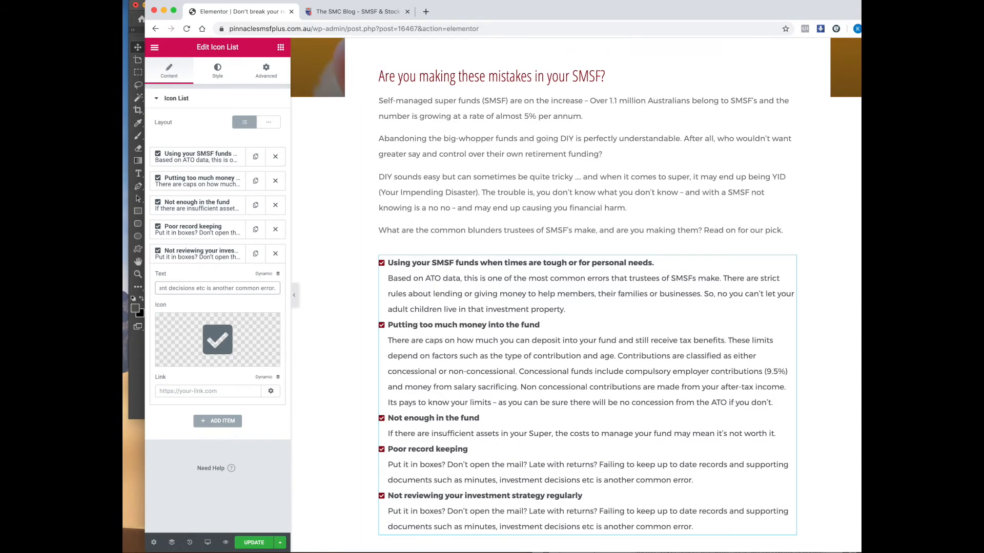
Step: Copy the paragraph under "Not reviewing your investment strategy regularly" from the Word article
key("super+Tab")
left_click(704, 410)
left_click_drag(761, 413, 647, 404)
key("super+c")
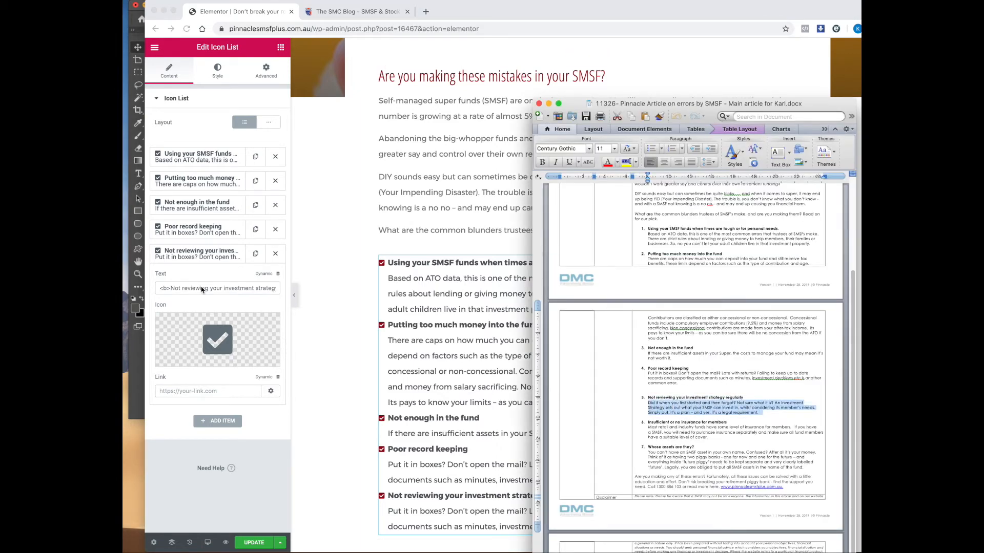
left_click(201, 289)
left_click_drag(172, 289, 353, 295)
key("super+v")
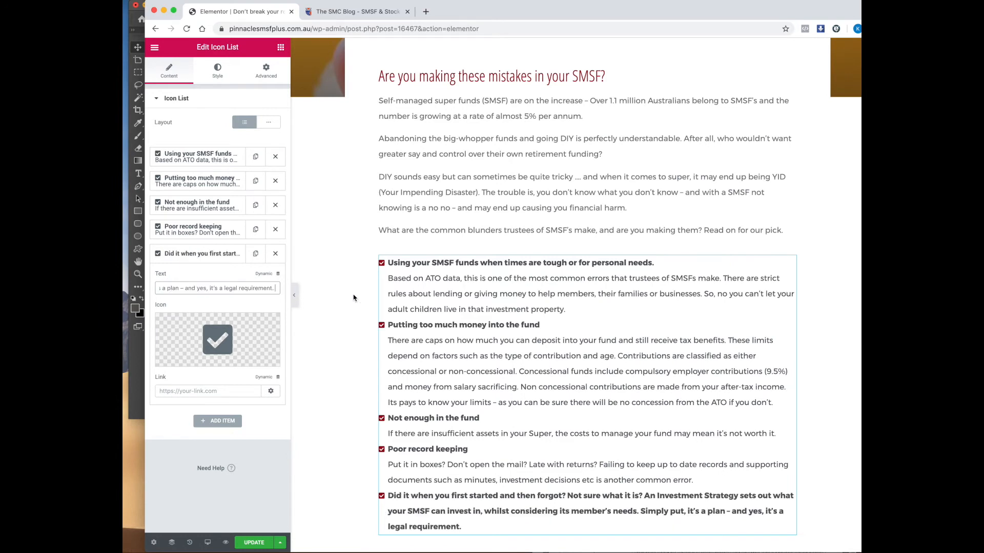
key("super+z")
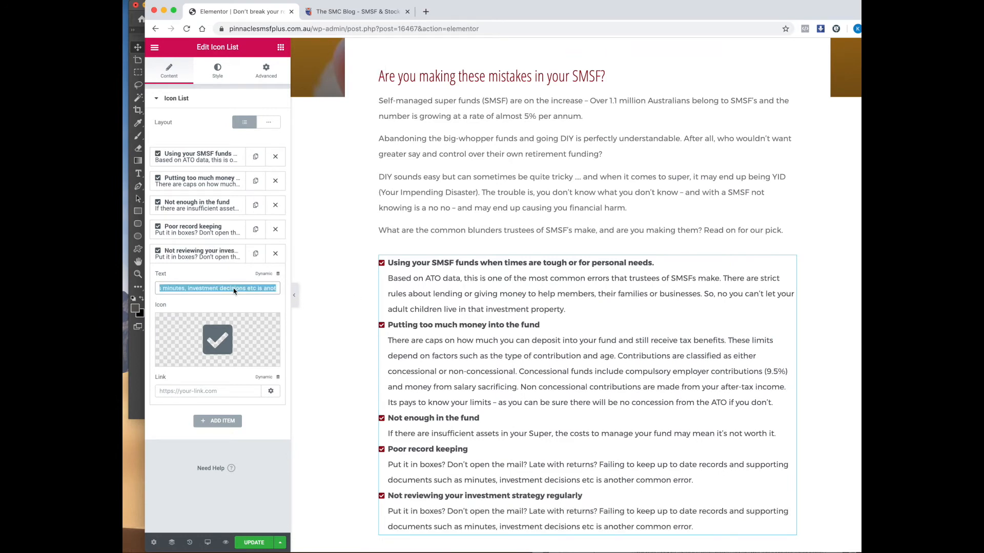
Step: Replace only the paragraph after the fifth item's heading with the copied "Did it when you first started and then forgot?" text
scroll(234, 291, "right", 3)
left_click(234, 290)
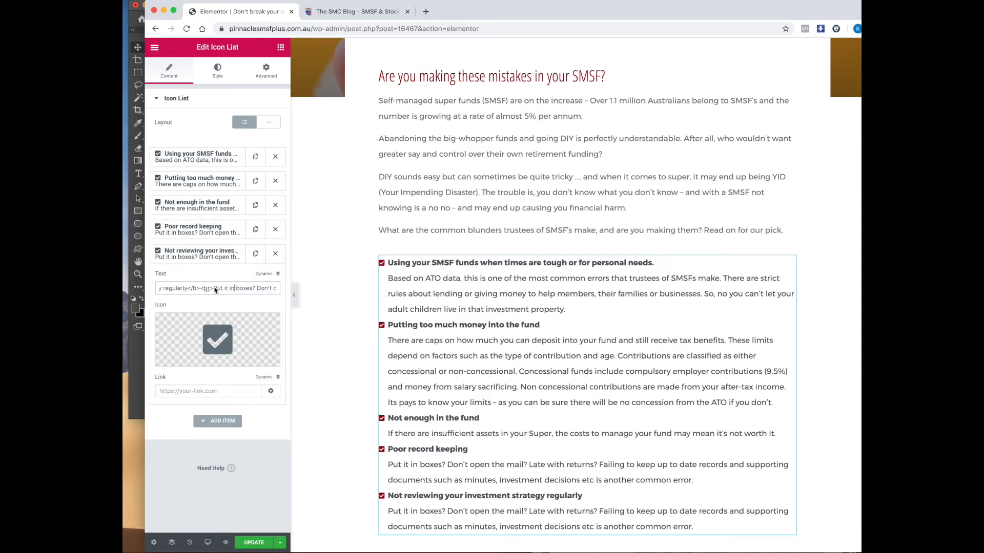
left_click_drag(215, 290, 385, 289)
key("super+v")
Step: Duplicate the fifth list item and replace the copy's heading with "6. Insufficient or no insurance for members" from the Word article
left_click(254, 257)
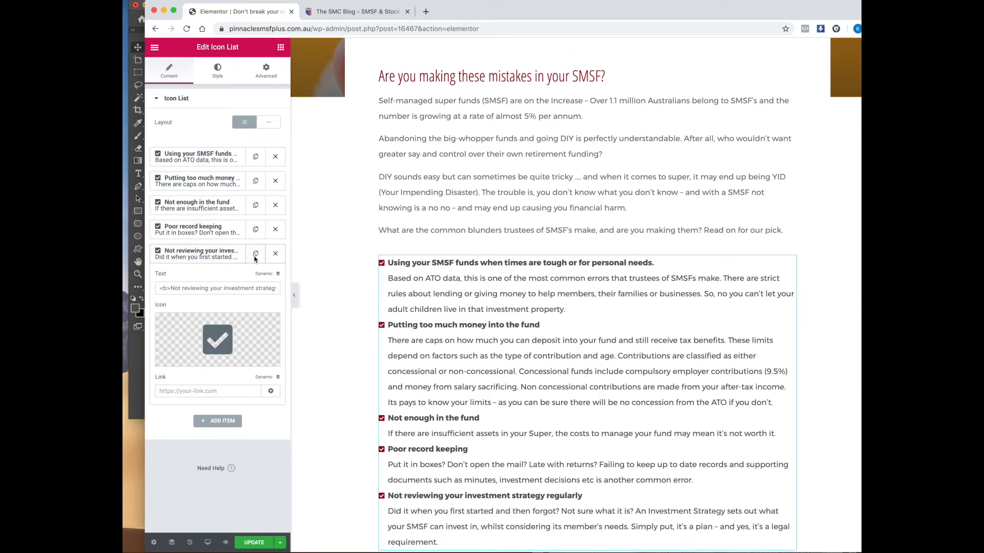
scroll(467, 296, "down", 3)
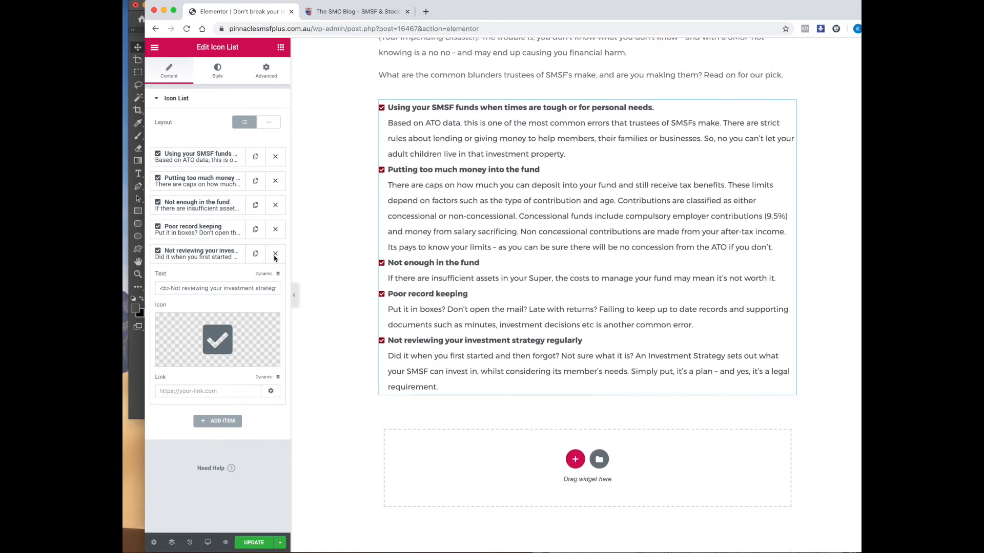
left_click(256, 254)
left_click(233, 258)
key("super+Tab")
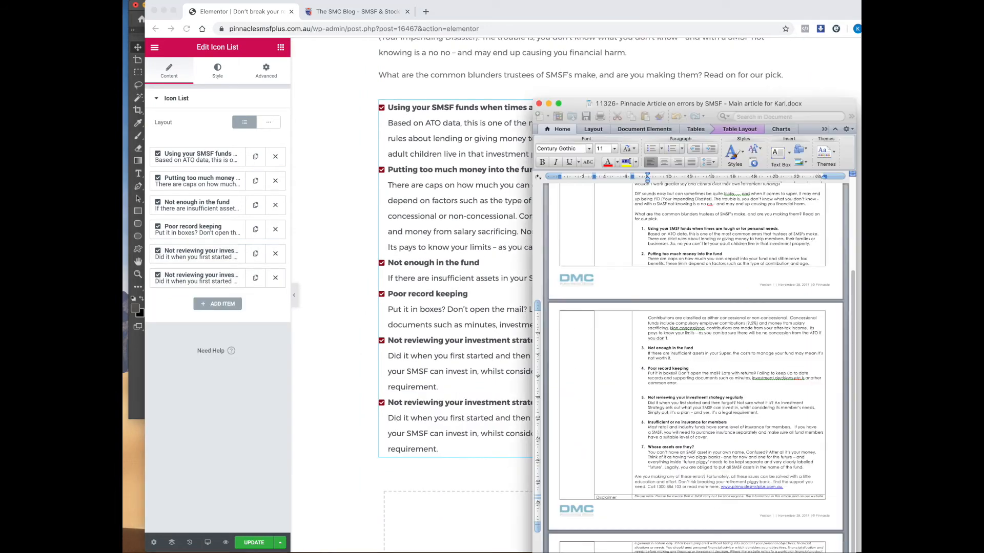
left_click(672, 397)
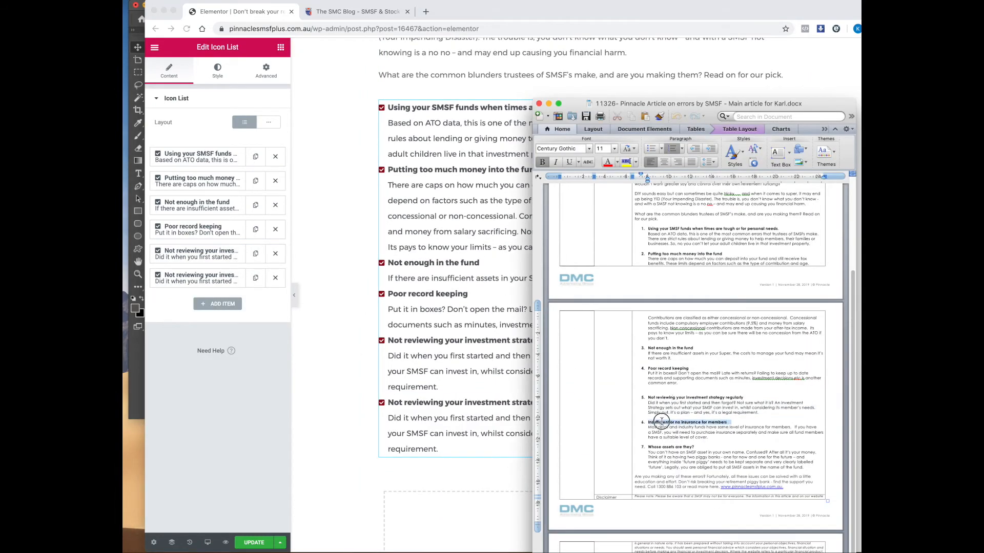
left_click(205, 281)
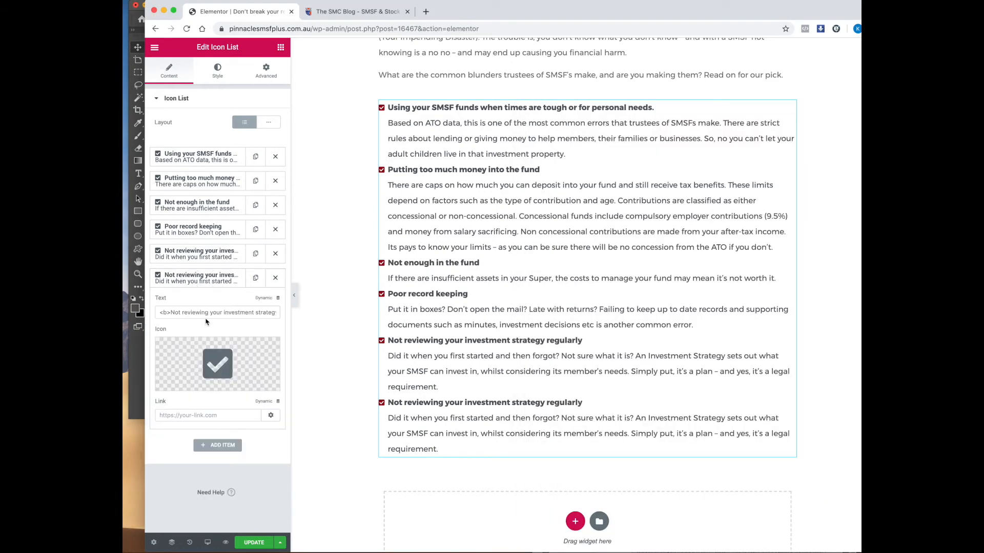
left_click(173, 313)
scroll(217, 313, "right", 1)
scroll(225, 317, "right", 2)
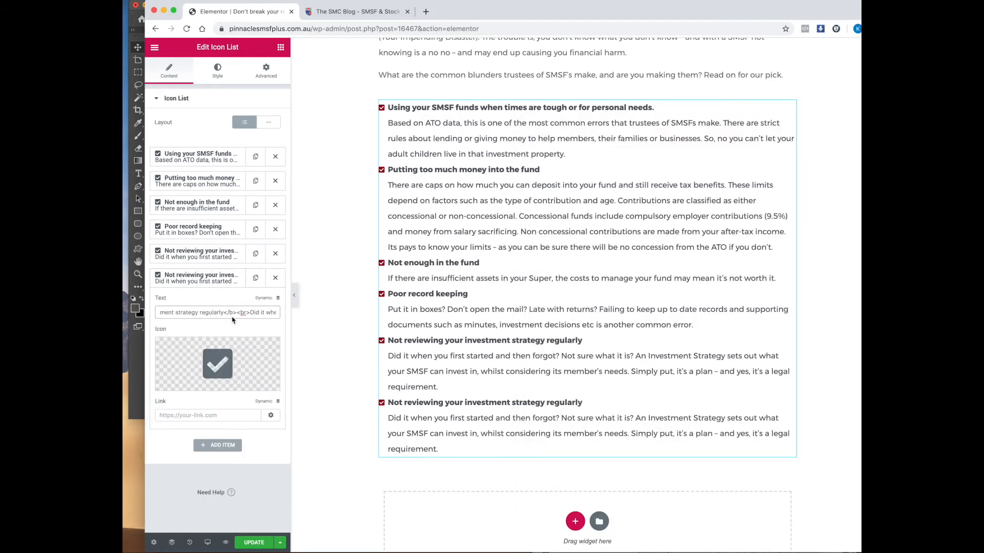
left_click(224, 316, "shift")
type("6.\tInsufficient or no insurance for members")
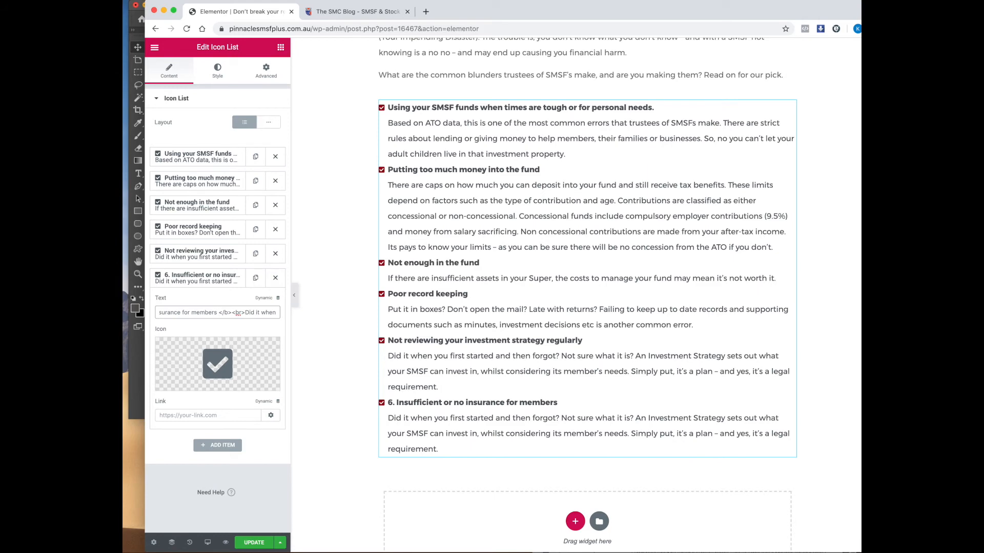
Step: Remove the number from the sixth item's heading and replace its paragraph with the Word article's "Most retail and industry funds" text
key("super+Tab")
left_click_drag(711, 439, 630, 429)
left_click(222, 300)
left_click_drag(185, 312, 170, 312)
key("BackSpace")
scroll(213, 314, "right", 2)
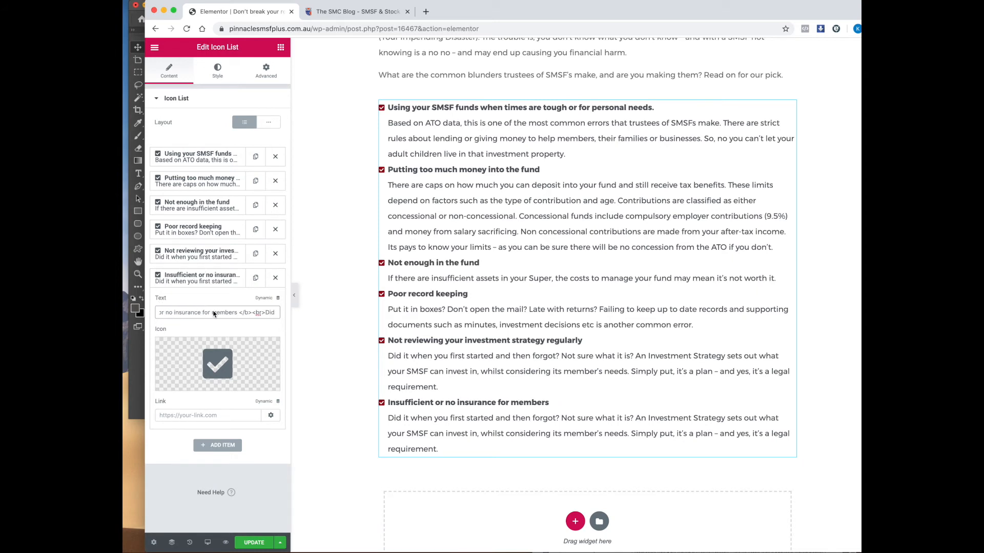
key("super+a")
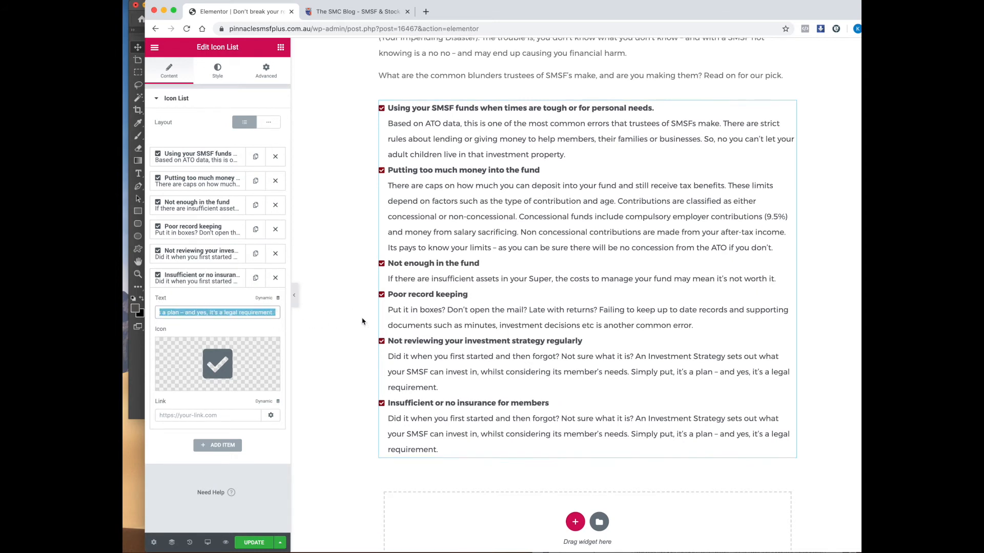
type("<b>Insufficient or no insurance for members </b><br>Most retail and industry funds have some level of insurance for members. If you have a SMSF, you will need to purchase insurance separately and make sure all fund members have a suitable level of cover.")
Step: Duplicate the sixth list item and replace the copy's heading with "7. Whose assets are they?" from the Word article
left_click(255, 279)
left_click(199, 279)
left_click(197, 279)
left_click(196, 277)
left_click(202, 305)
key("super+Tab")
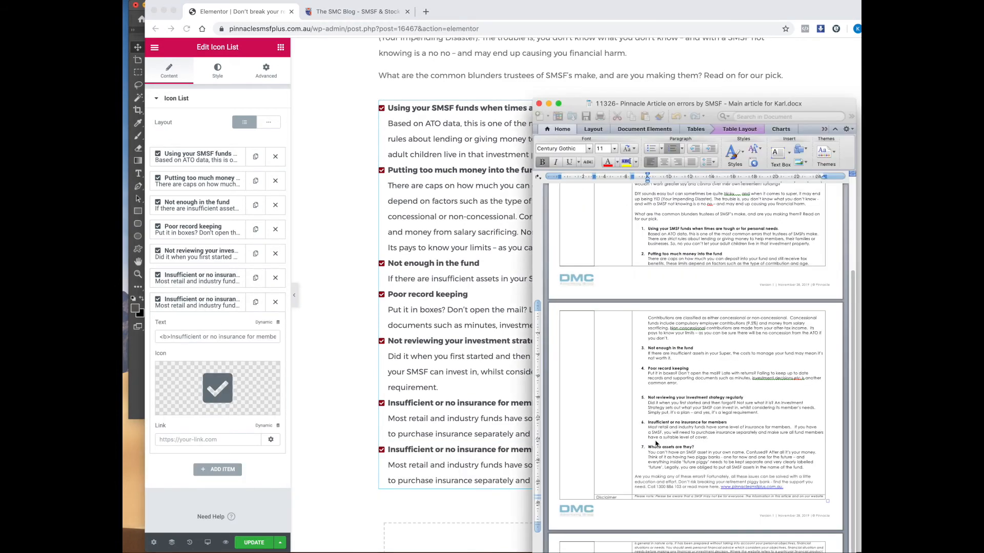
left_click_drag(696, 447, 651, 446)
left_click(177, 340)
left_click(173, 339)
left_click(170, 337)
scroll(226, 339, "right", 2)
left_click_drag(218, 340, 160, 338)
type("7.\tWhose assets are they?")
Step: Replace the seventh item's paragraph with the Word article's "You can't have an SMSF asset in your own name" text
key("super+Tab")
left_click(649, 452)
left_click(807, 469, "shift")
key("super+c")
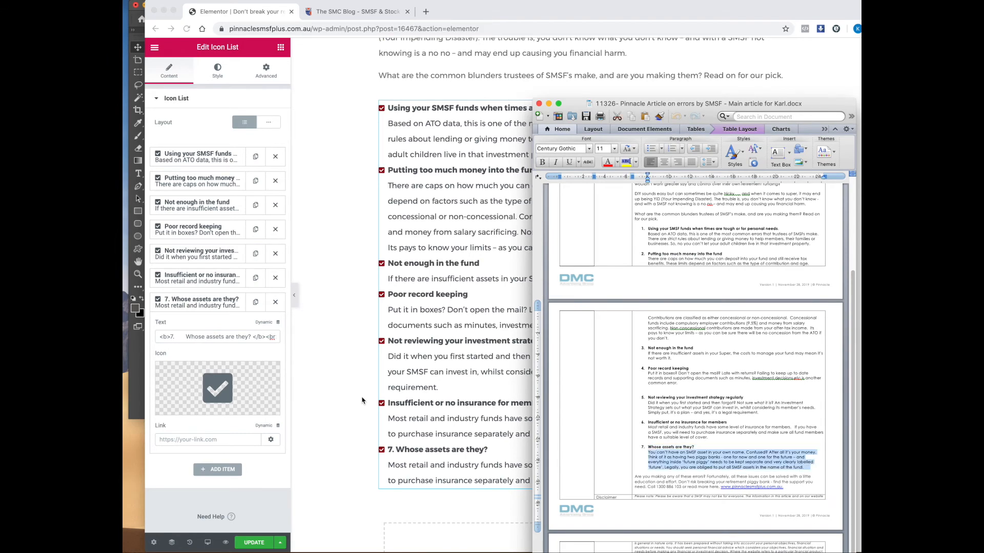
key("super+Tab")
scroll(226, 337, "right", 3)
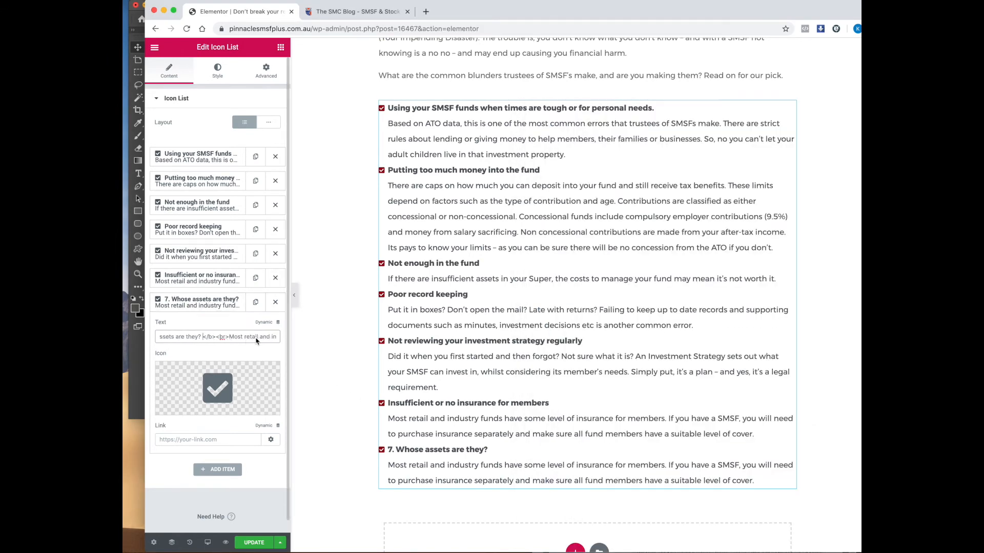
left_click_drag(210, 338, 314, 334)
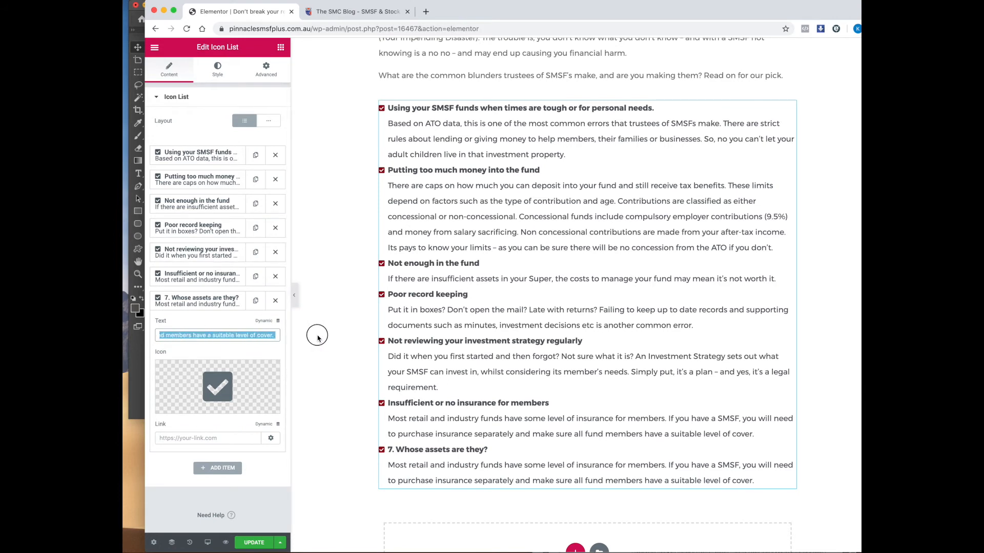
key("super+v")
left_click(214, 306)
Step: Set the line height of the icon list's text to 1.3 em
scroll(452, 379, "down", 2)
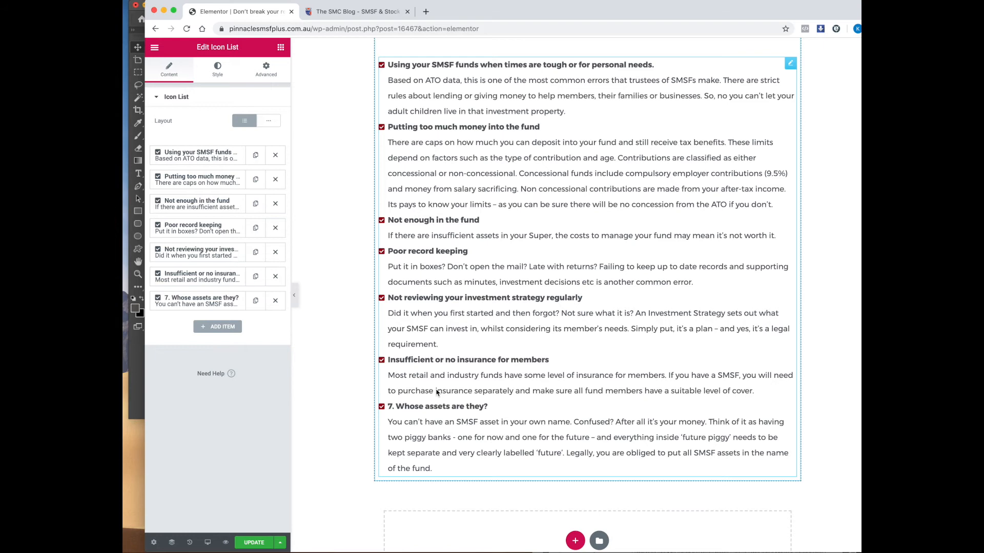
scroll(463, 411, "up", 2)
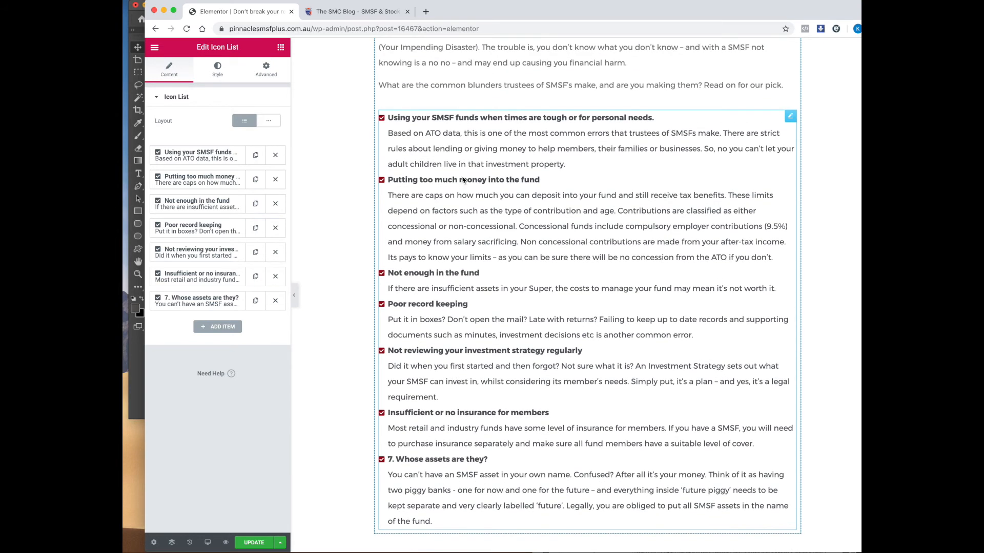
left_click(216, 72)
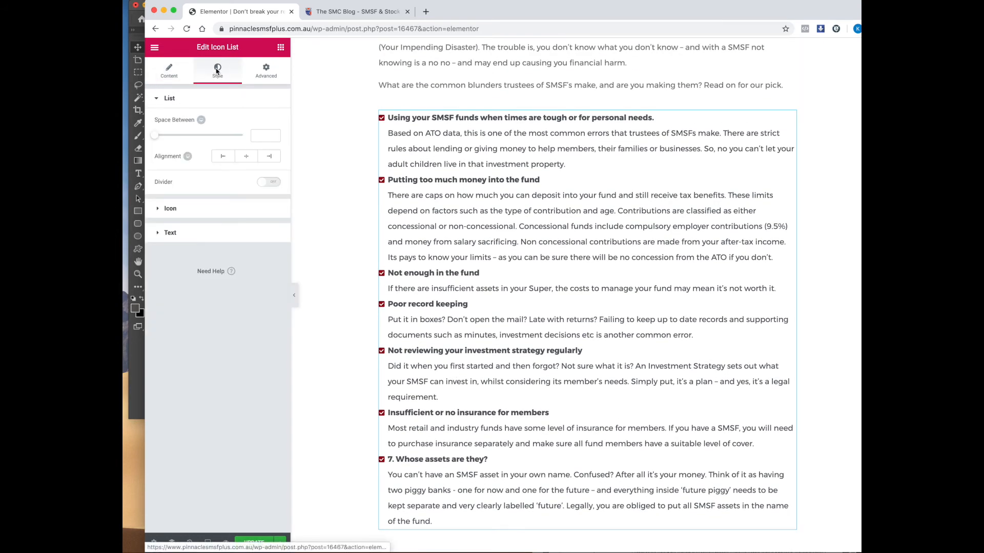
left_click(182, 236)
left_click(268, 243)
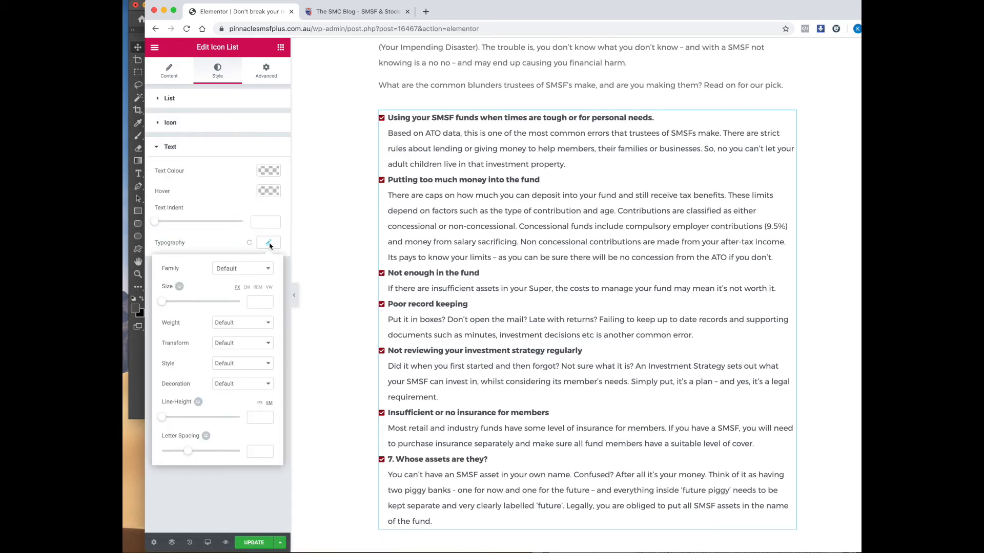
left_click_drag(162, 417, 173, 419)
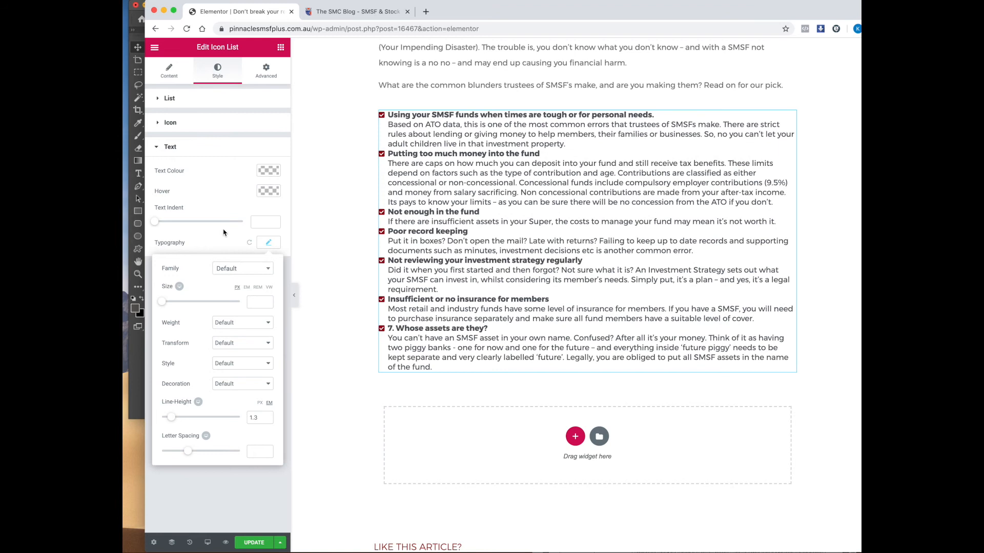
left_click(270, 245)
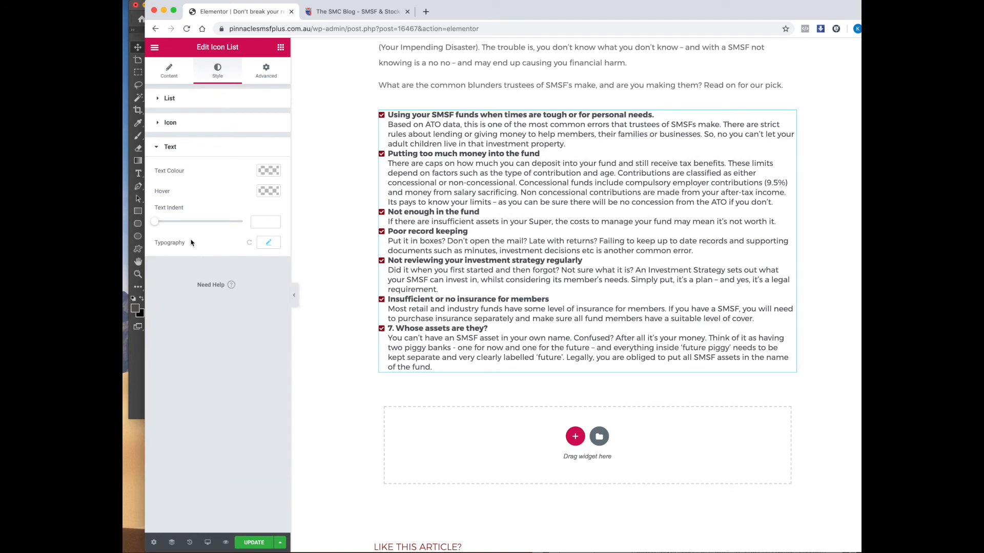
Step: Set the space between the icon list items to 21 and update the post
left_click(169, 99)
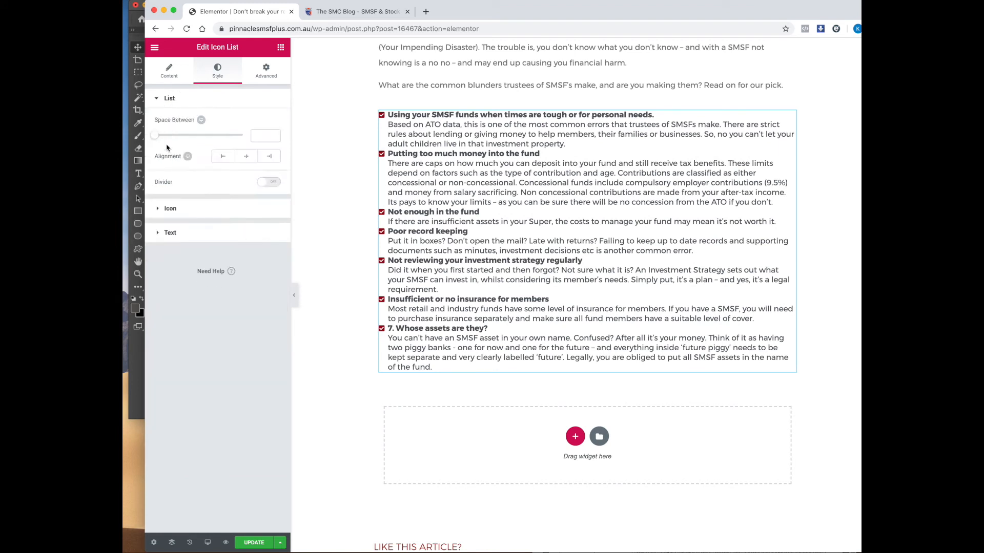
left_click_drag(157, 138, 193, 139)
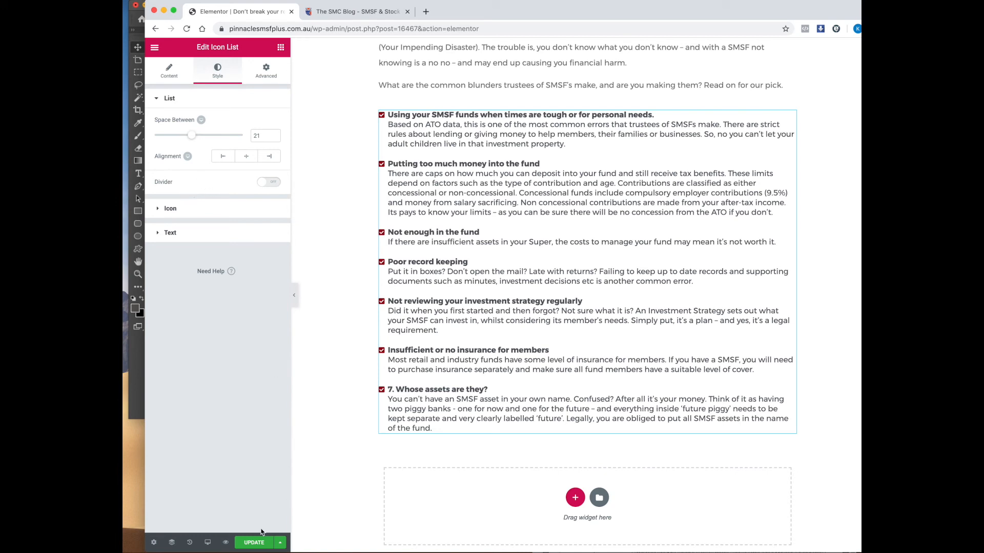
left_click(254, 544)
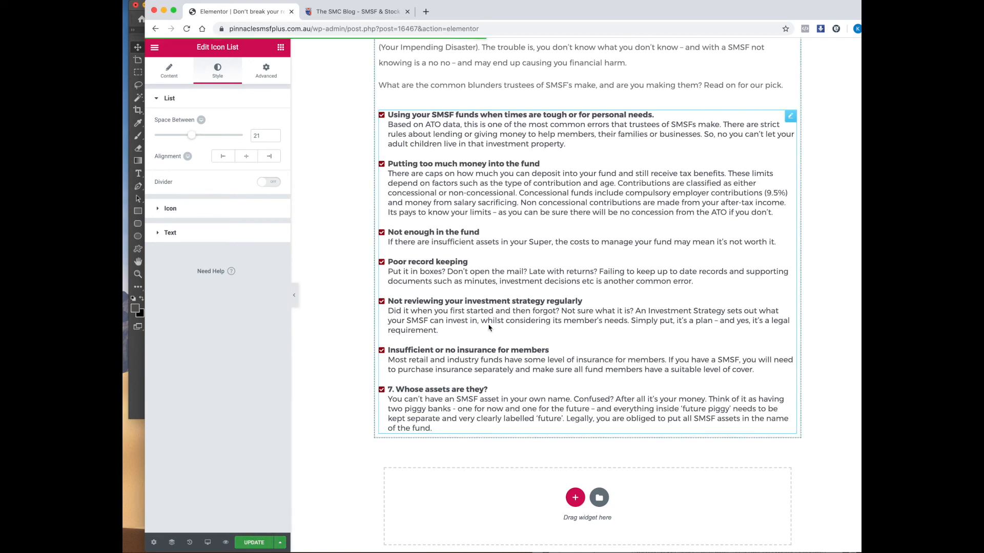
Step: Switch to the Word article and copy its closing paragraph beginning "Are you making any of these errors?"
key("super+Tab")
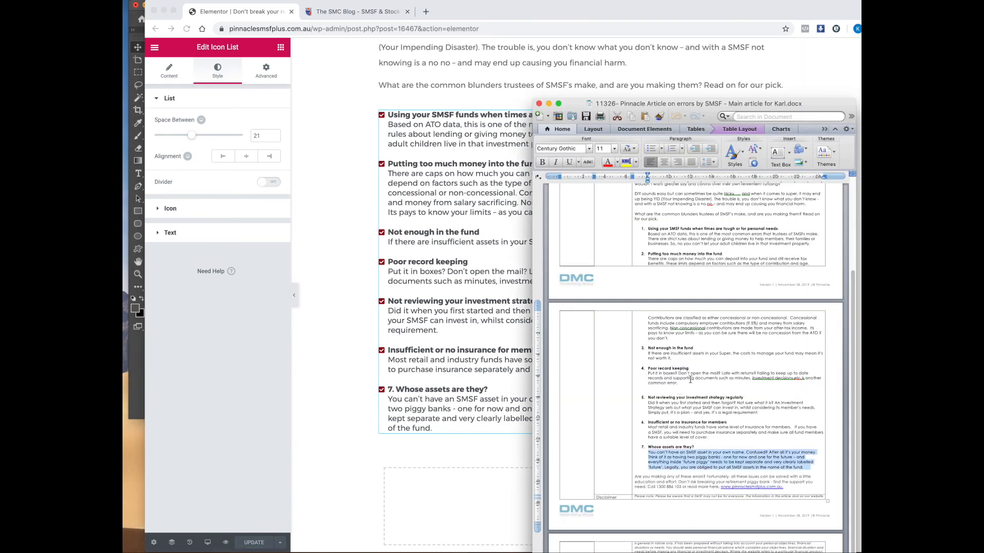
left_click_drag(727, 100, 720, 6)
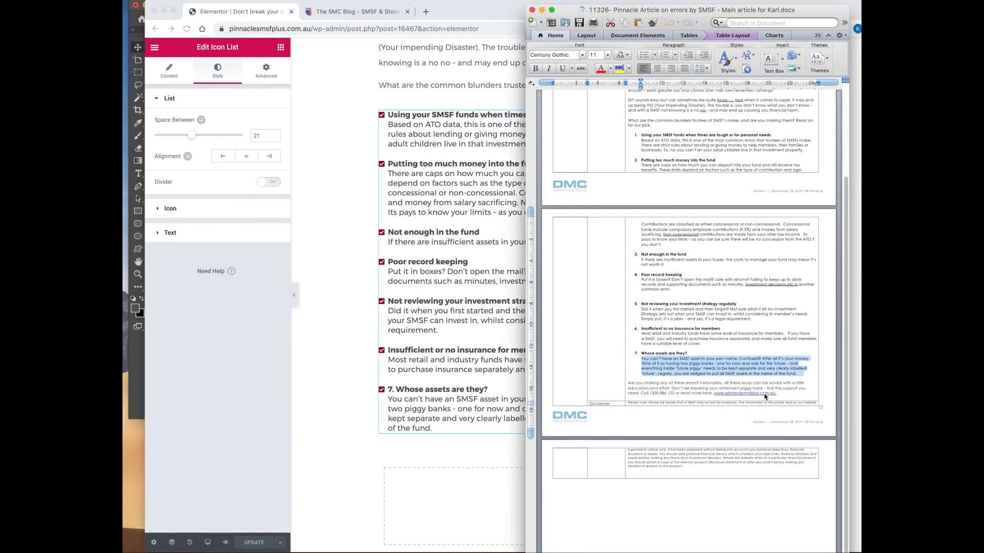
left_click_drag(786, 396, 630, 382)
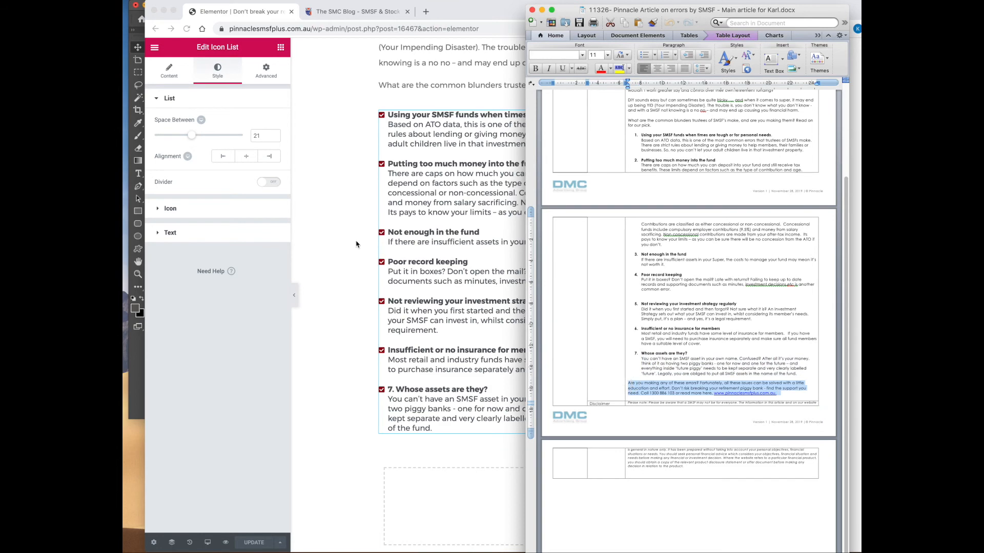
Step: Back in the Elementor page, set the line height of the introductory text to 1.3 em
left_click(393, 250)
scroll(435, 254, "up", 3)
left_click(732, 118)
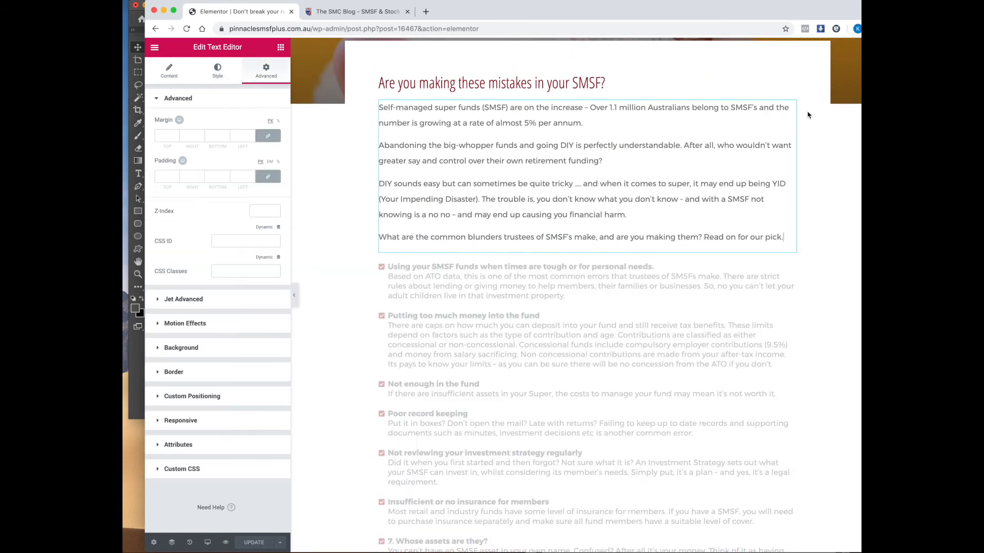
left_click(553, 123)
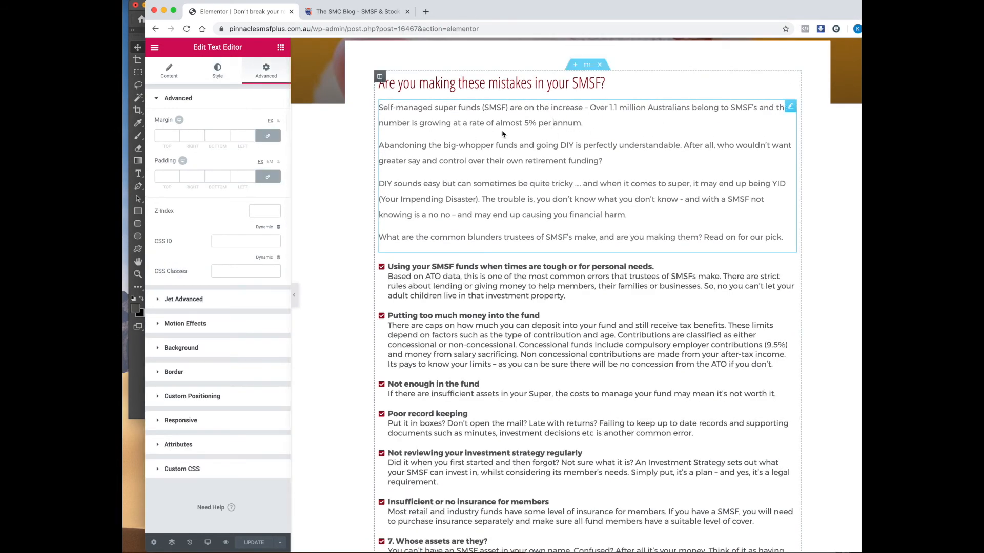
left_click(221, 72)
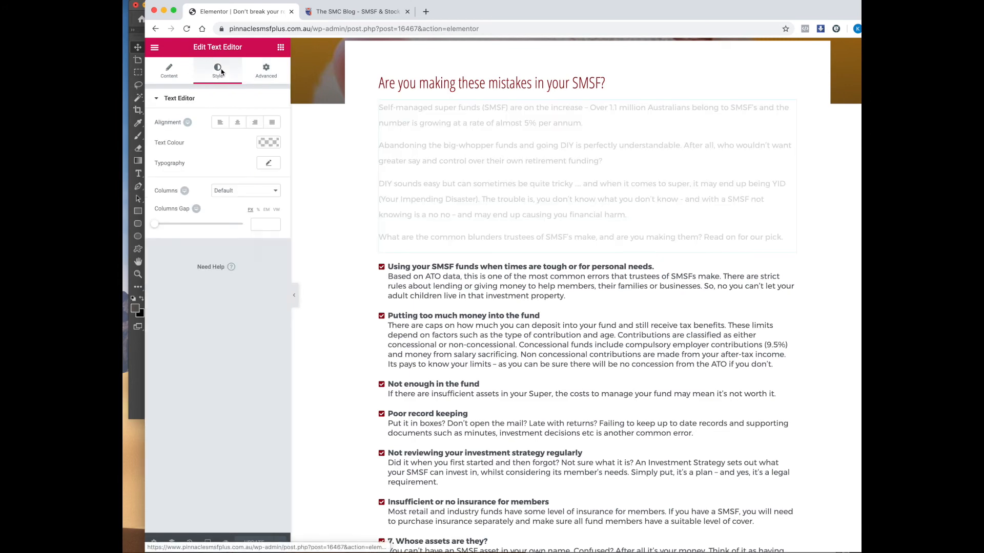
left_click(267, 163)
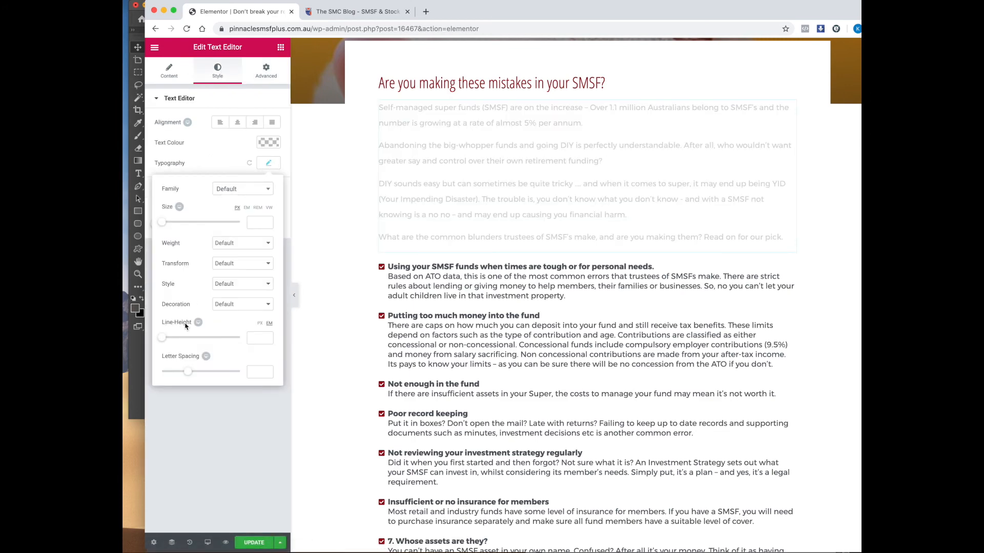
left_click_drag(164, 339, 173, 340)
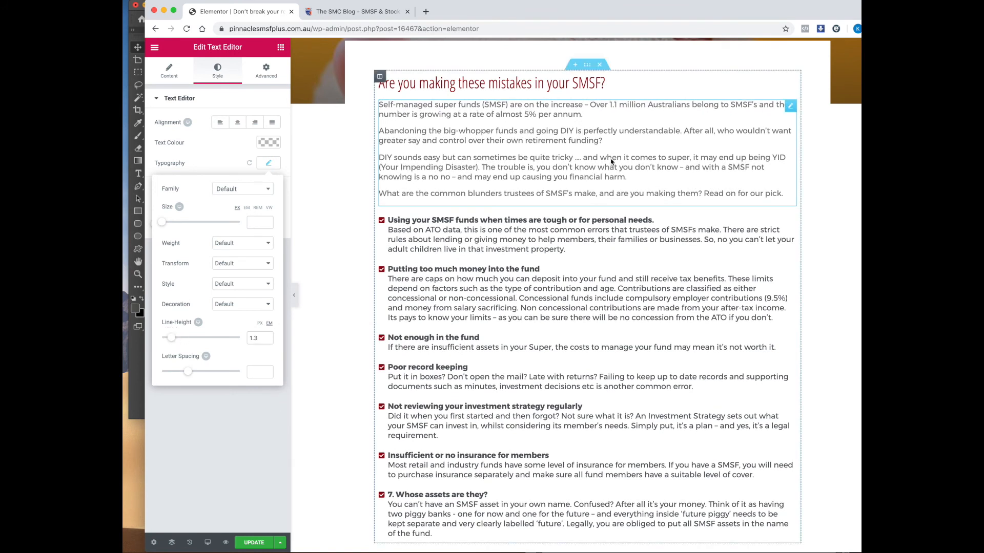
Step: Duplicate the introductory text block, move the copy below the icon list and replace its text with the copied closing paragraph
left_click(792, 121)
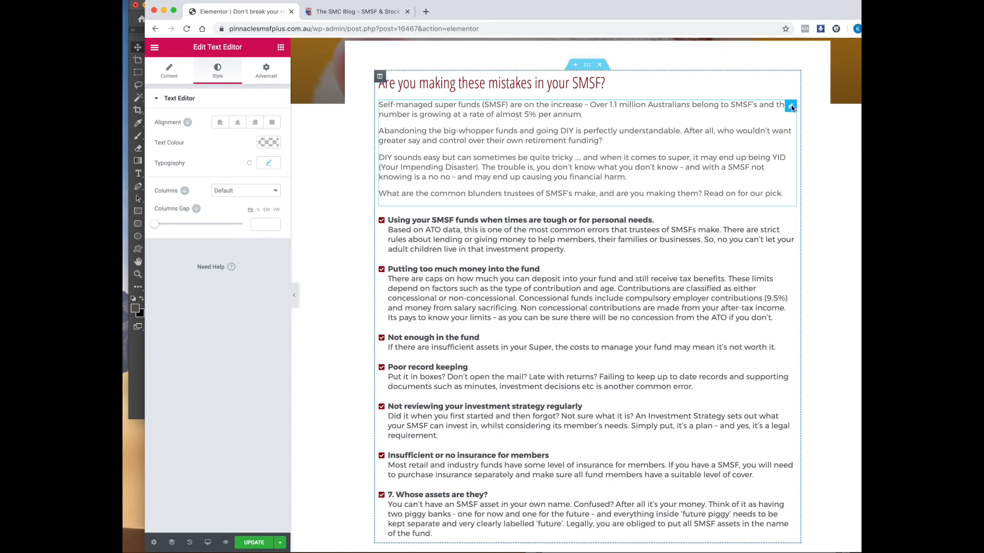
key("super+d")
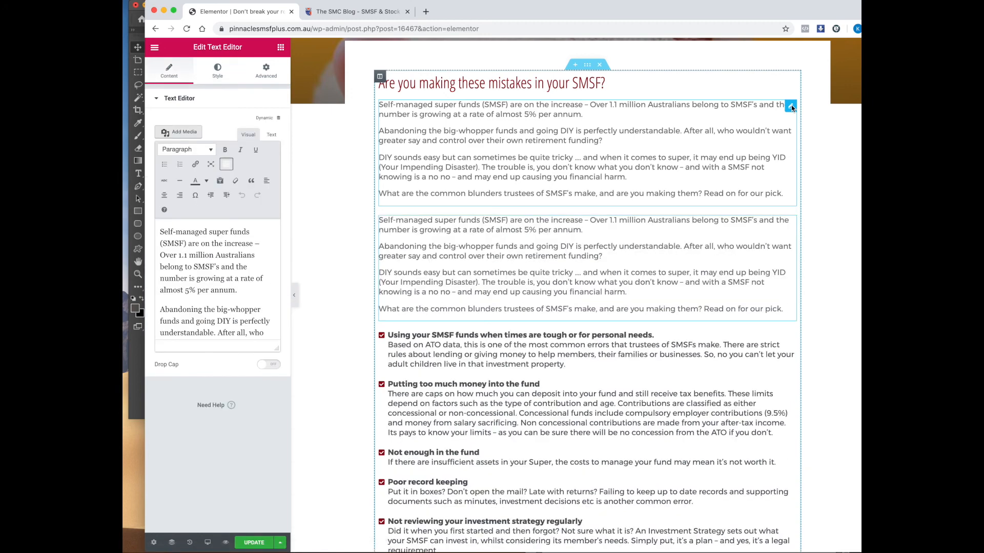
scroll(611, 215, "down", 3)
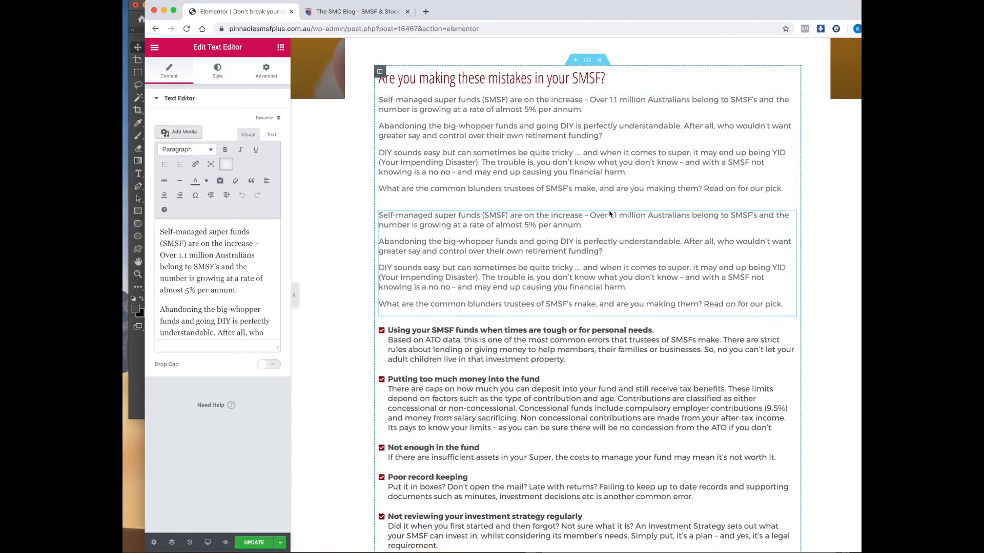
scroll(744, 183, "down", 5)
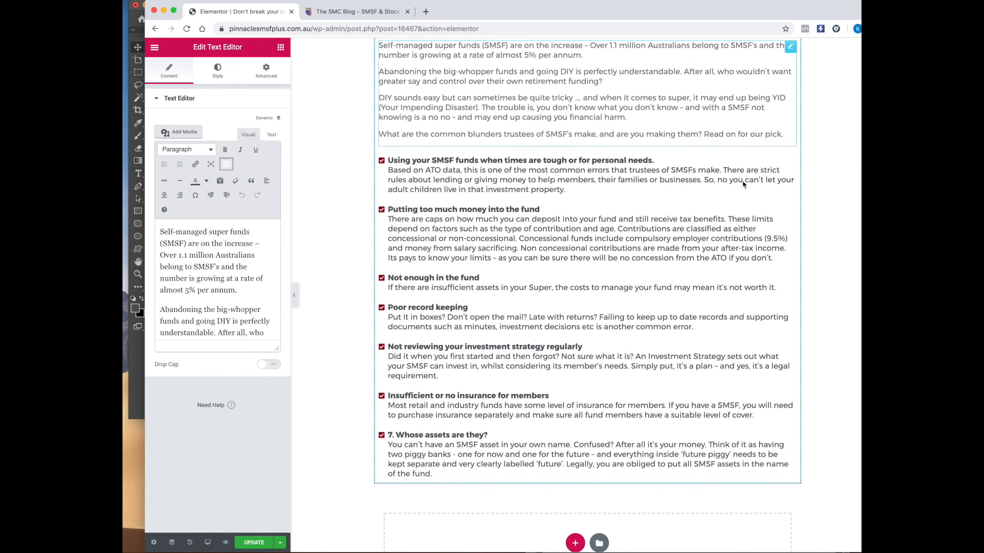
scroll(742, 182, "up", 1)
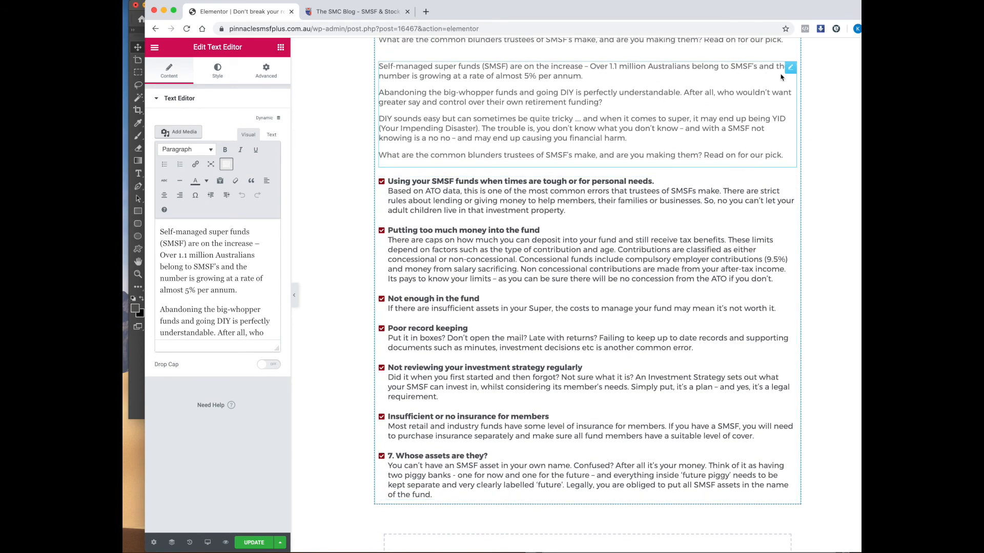
left_click_drag(790, 68, 572, 401)
key("ctrl+a")
key("ctrl+v")
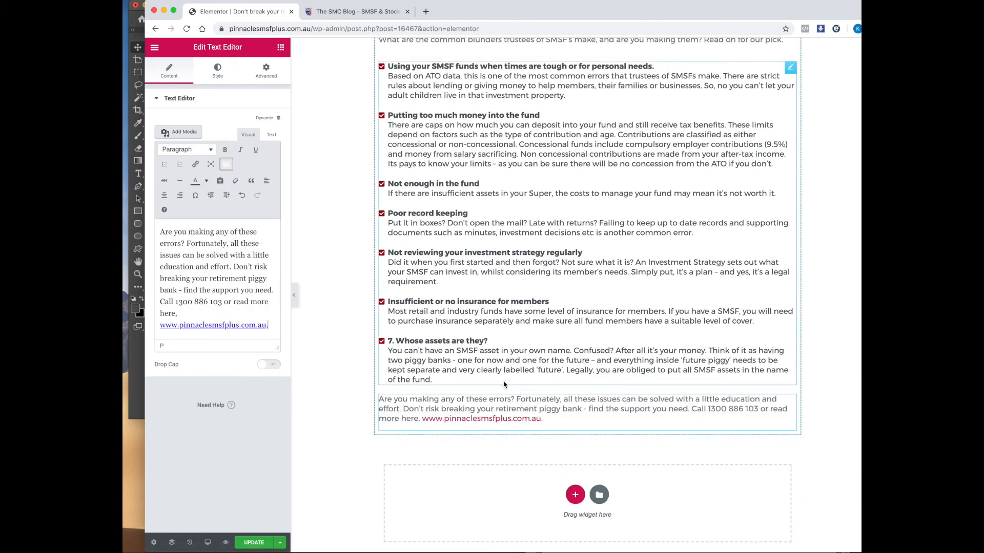
Step: Copy the "Please note" disclaimer paragraph from the Word article and return to the Elementor page
key("super+Tab")
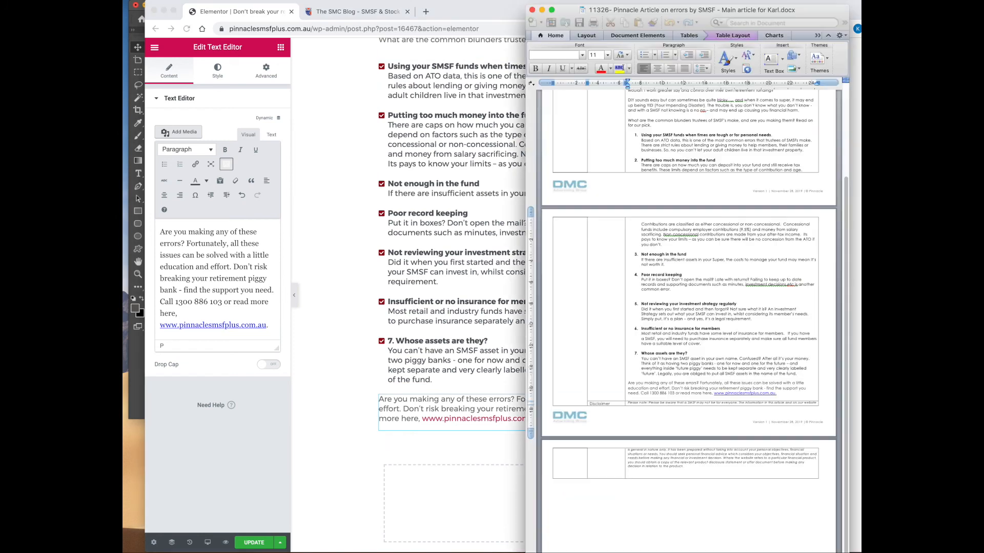
left_click_drag(690, 466, 628, 411)
left_click(433, 341)
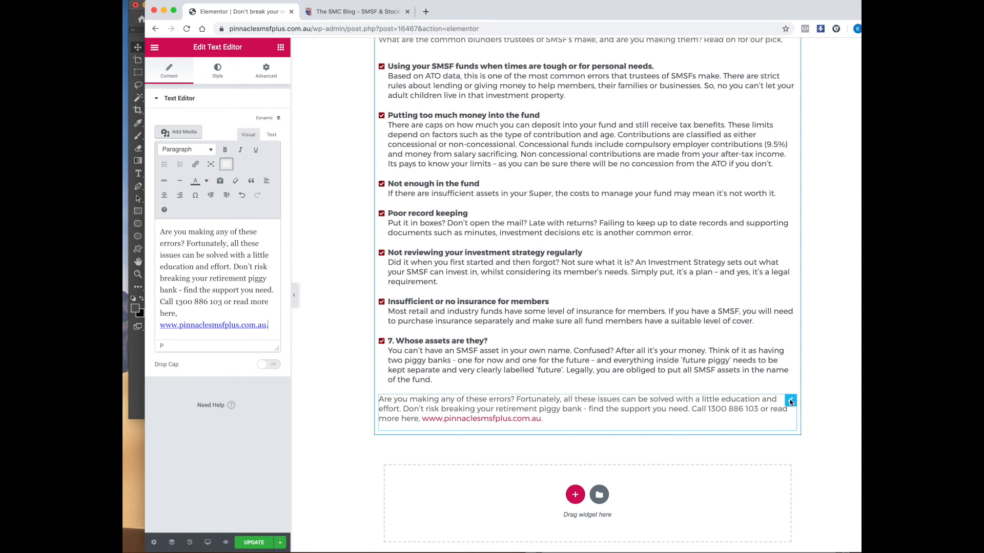
key("super+d")
left_click(786, 44)
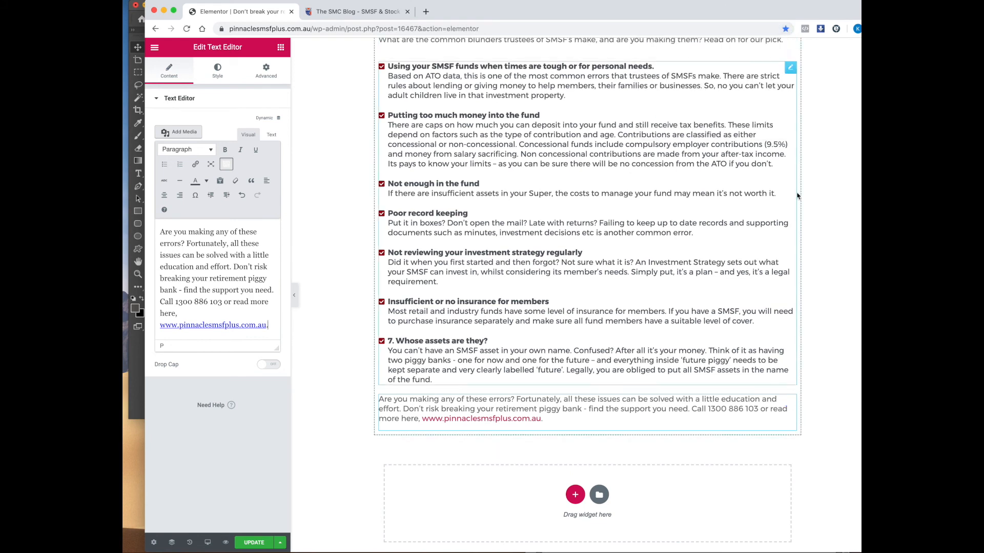
left_click(779, 381)
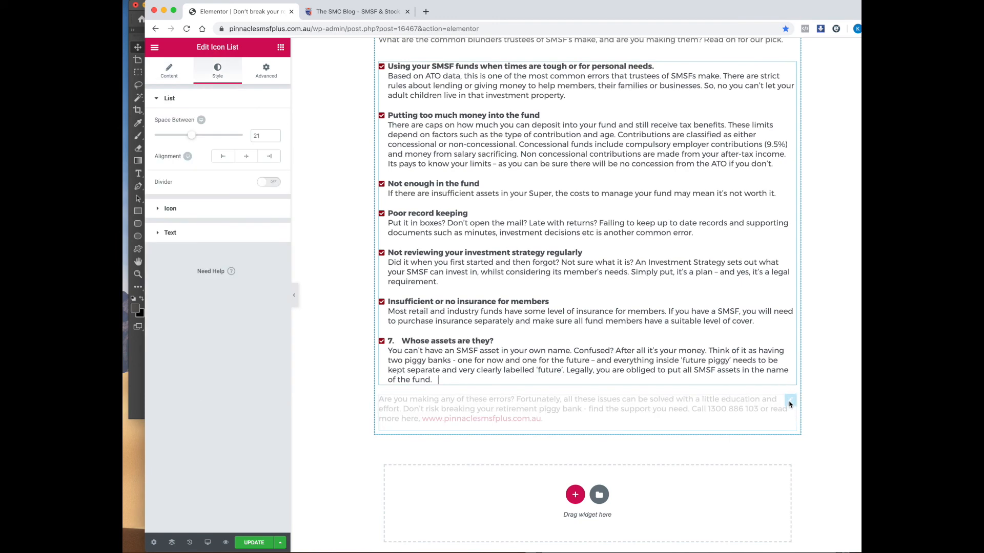
Step: Duplicate the closing text block and replace the copy's text with the "Please note" disclaimer from the Word article
left_click(790, 401)
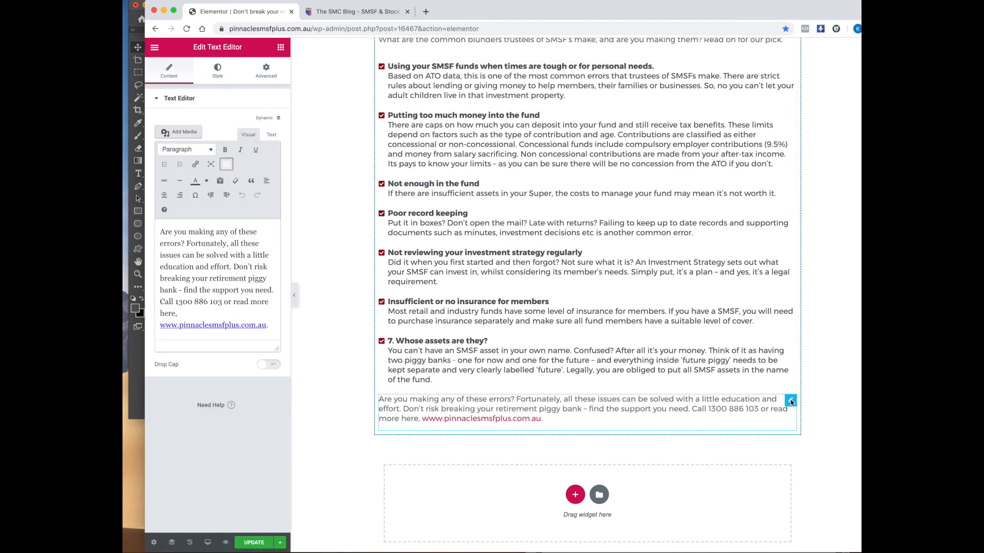
key("super+d")
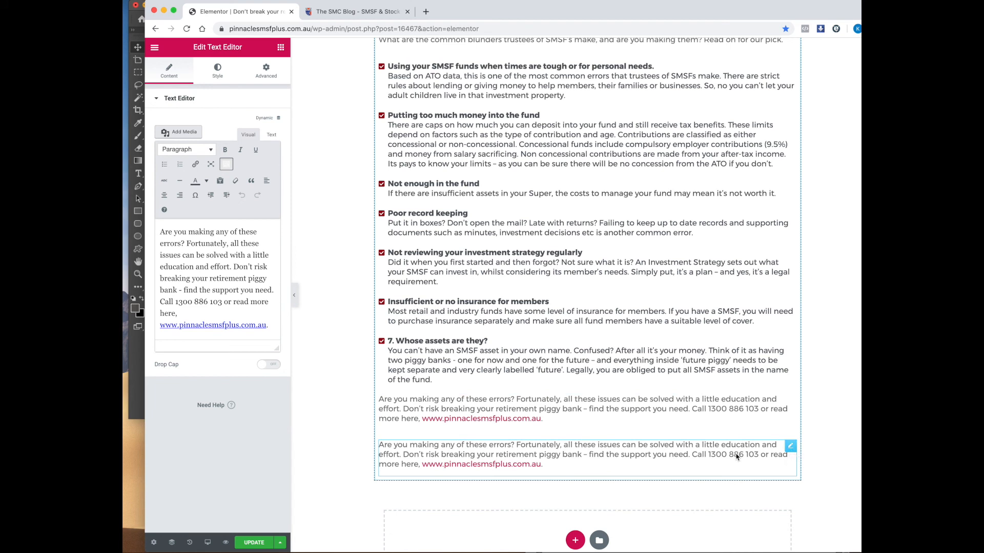
left_click(230, 273)
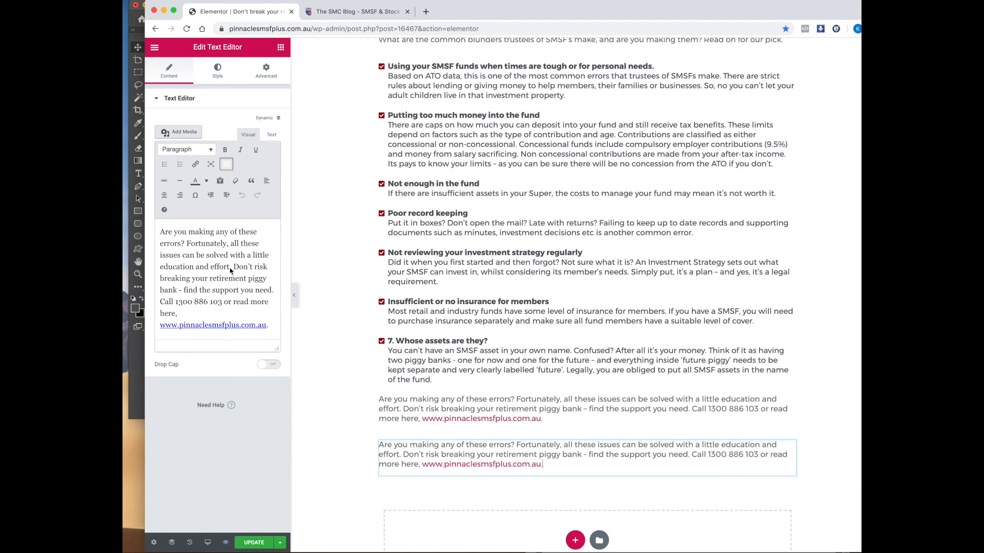
key("super+a")
key("super+v")
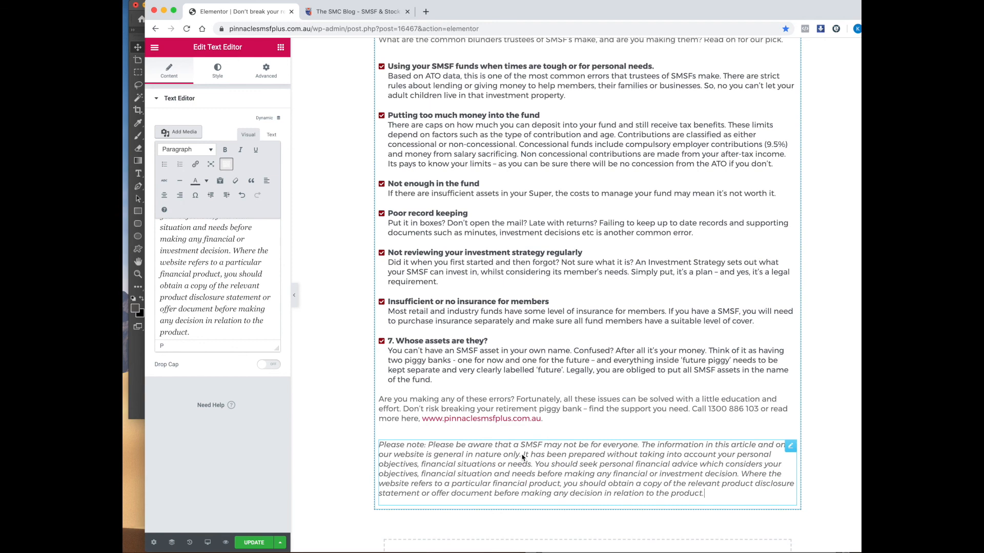
Step: Set the font size of the disclaimer text to 11 px and update the post
left_click(221, 81)
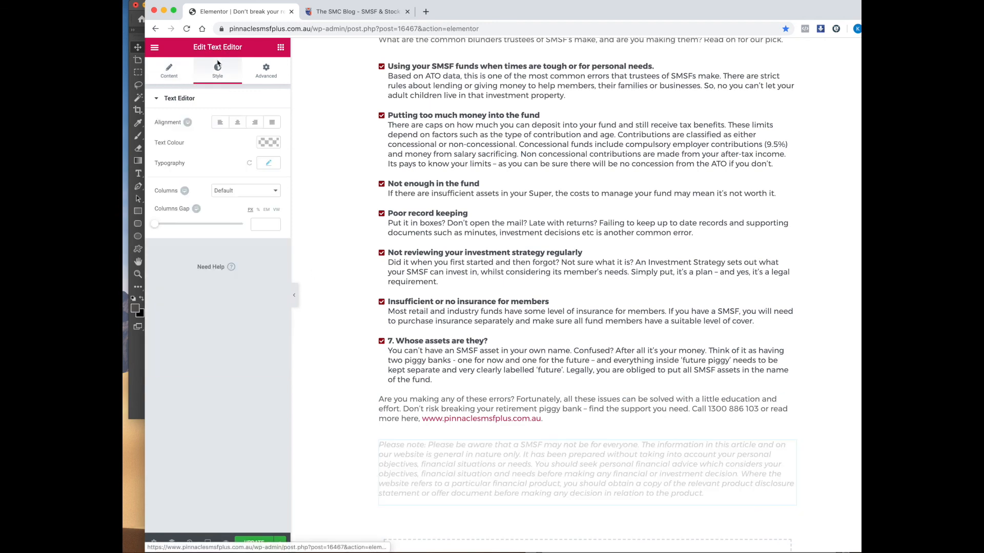
left_click(269, 164)
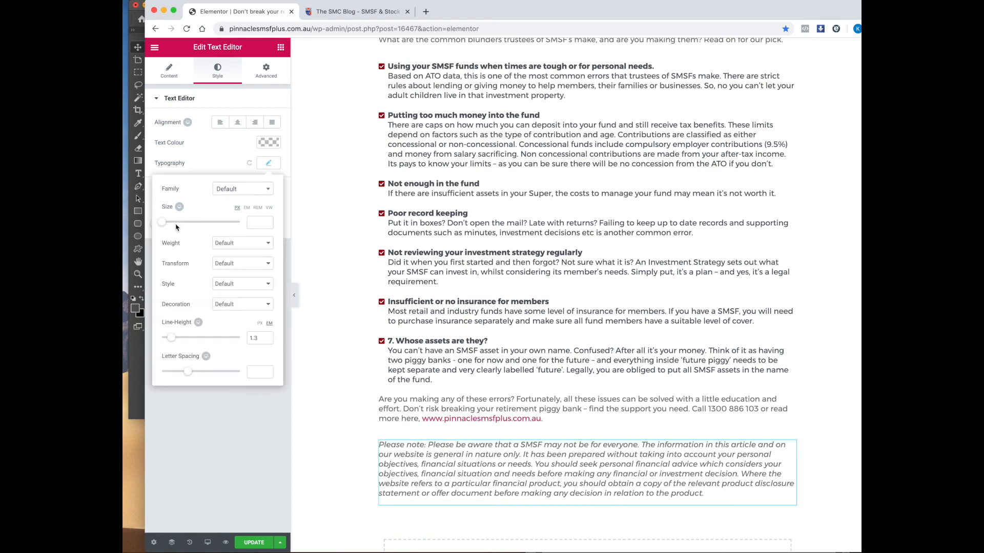
left_click_drag(164, 224, 168, 224)
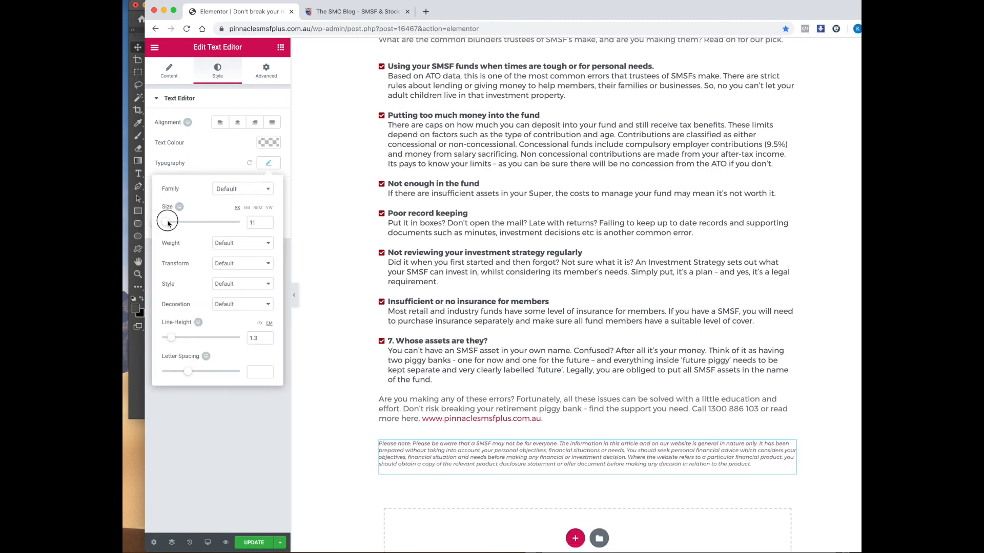
scroll(439, 377, "up", 10)
scroll(440, 377, "down", 10)
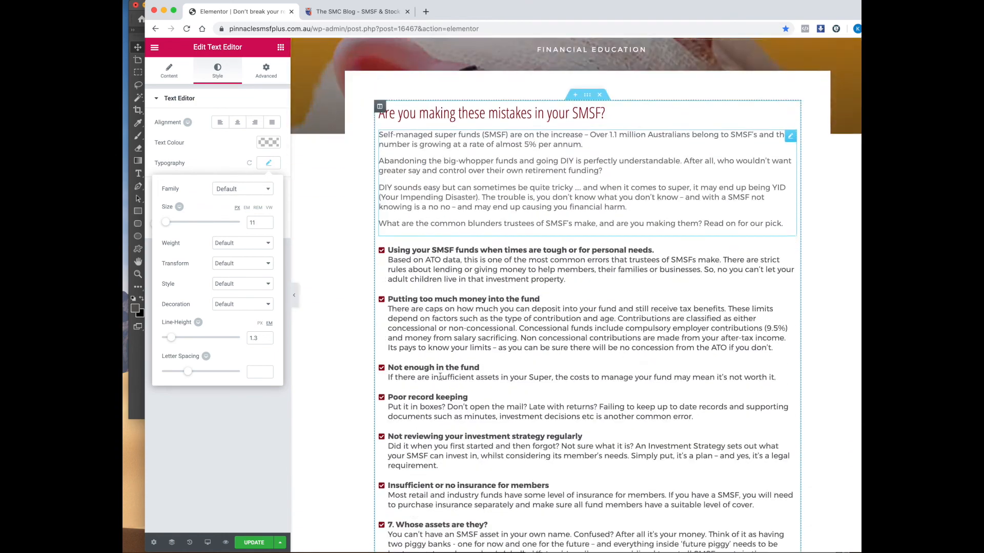
scroll(440, 379, "up", 10)
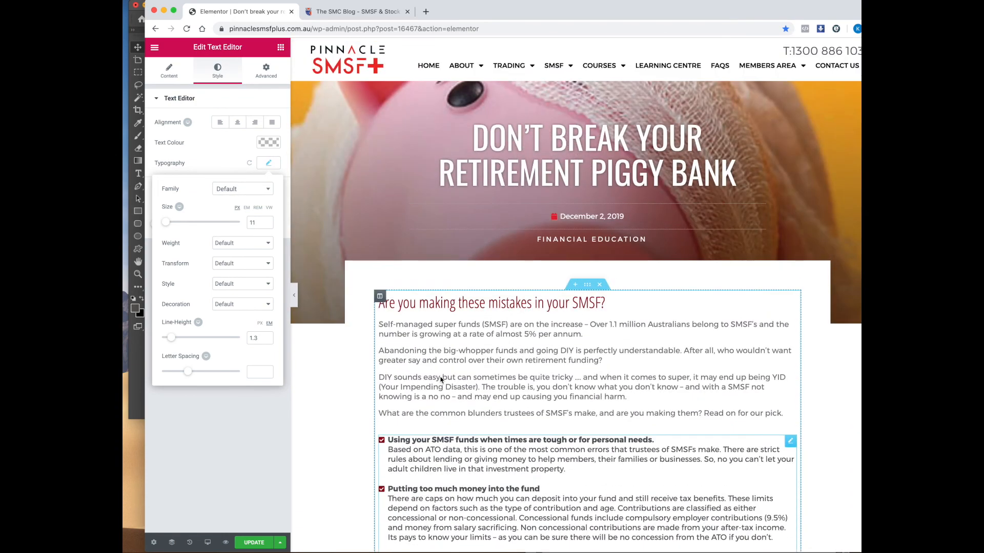
key("super+s")
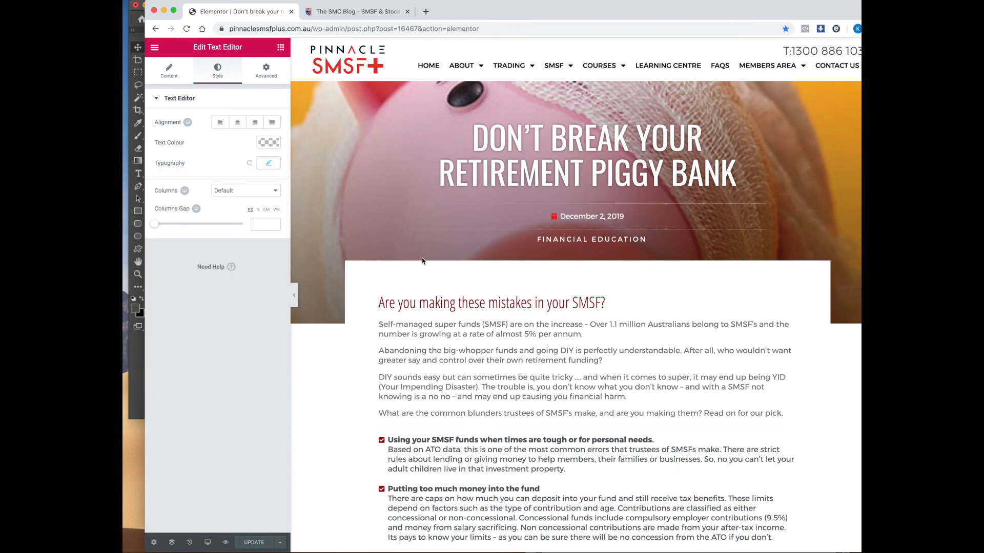
Step: Reload the site's blog page, open the "Don't break your retirement piggy bank" post and check its published layout
left_click(336, 11)
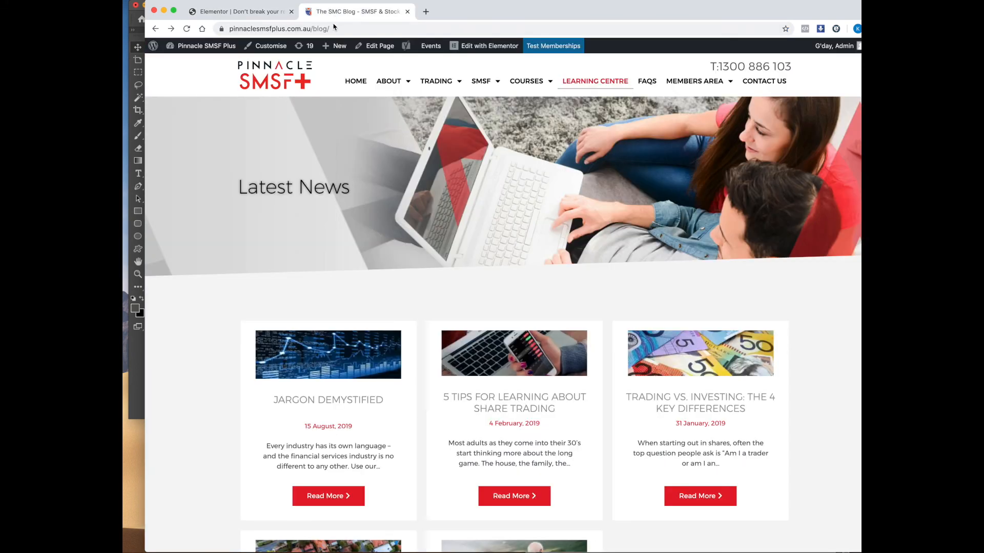
left_click(189, 29)
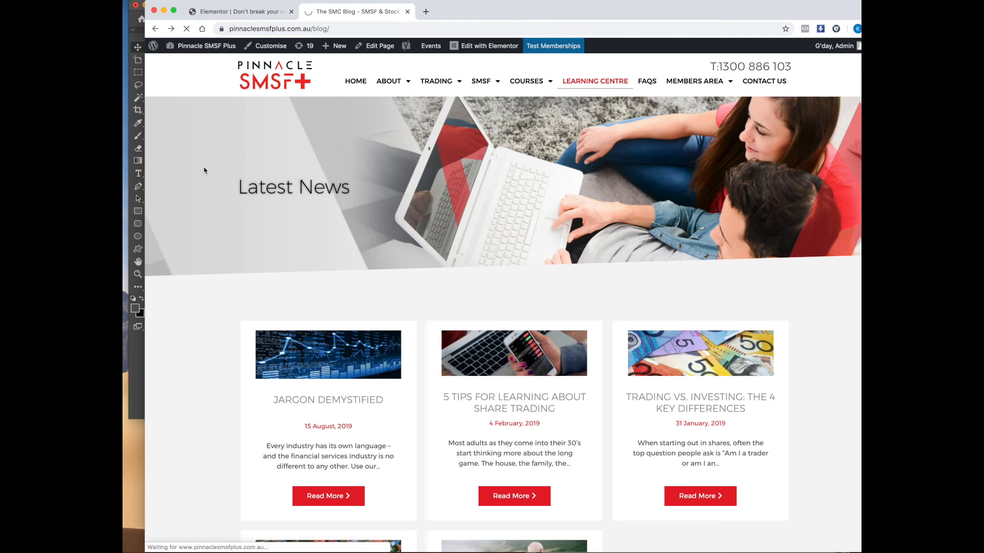
scroll(206, 170, "down", 3)
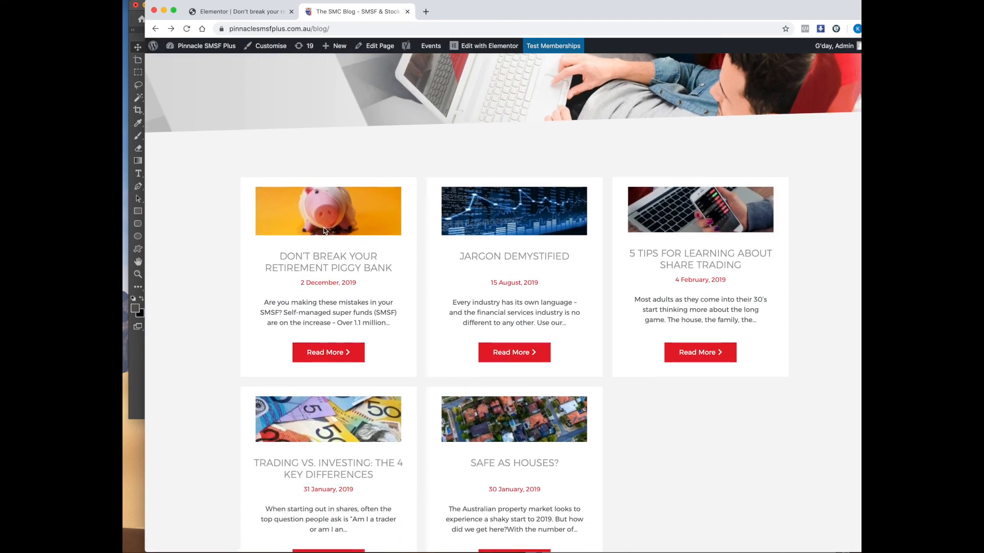
left_click(325, 353)
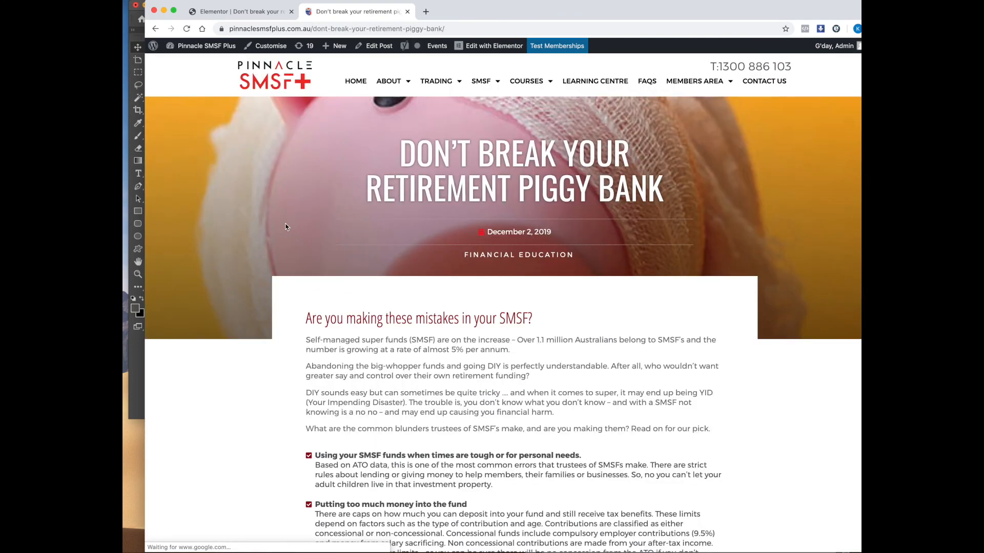
scroll(285, 226, "down", 8)
scroll(285, 227, "down", 6)
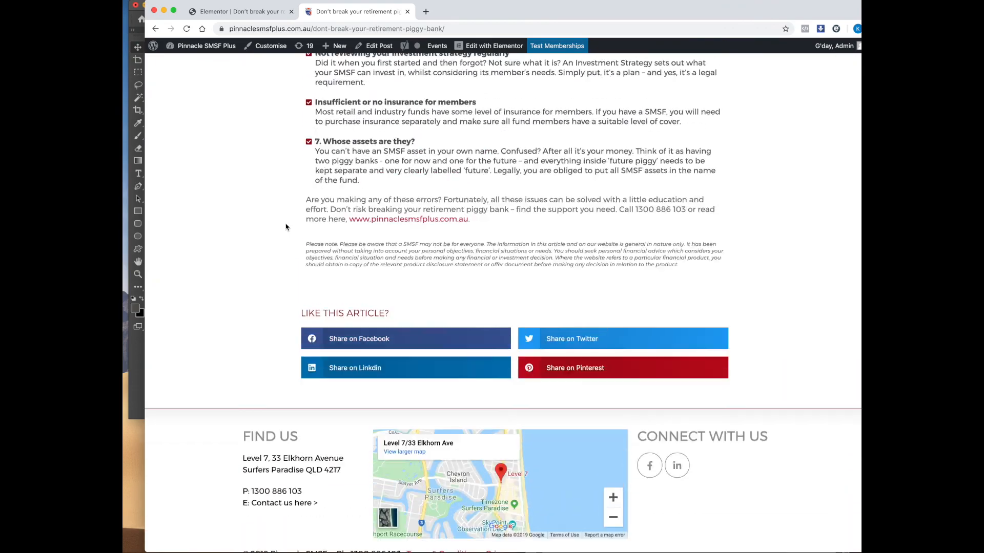